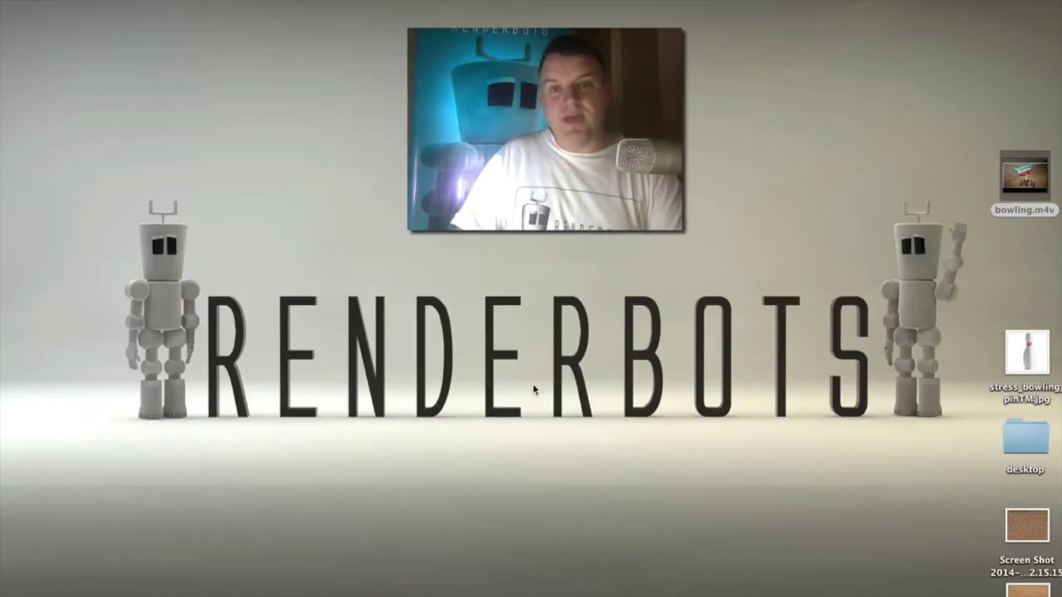
# - Preview the bowling.m4v animation on the desktop, replaying it to examine the finished bowling scene
pyautogui.click(1034, 190)
pyautogui.press('space')
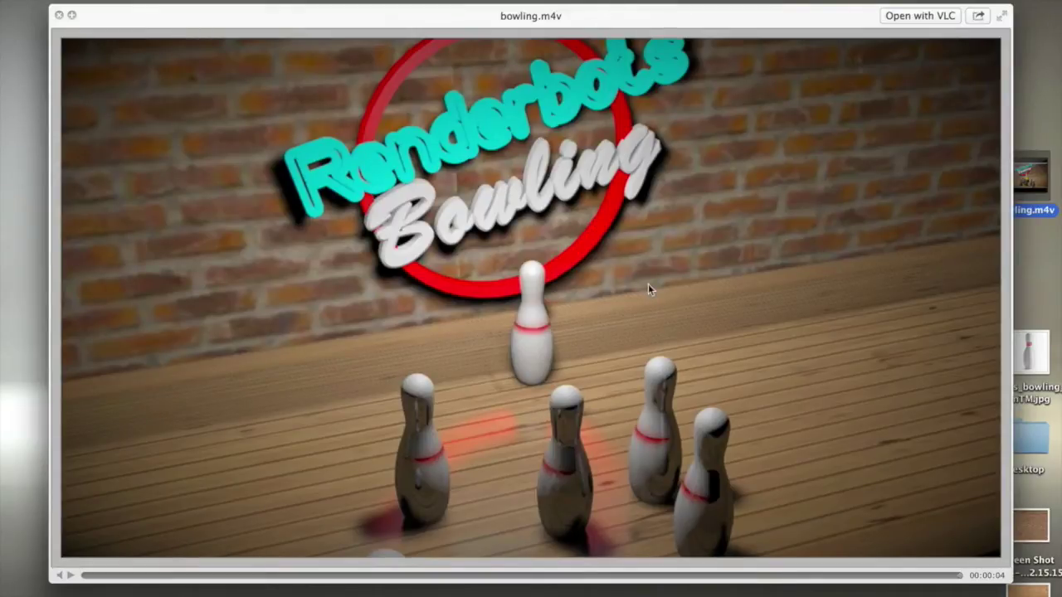
pyautogui.press('space')
pyautogui.press('space')
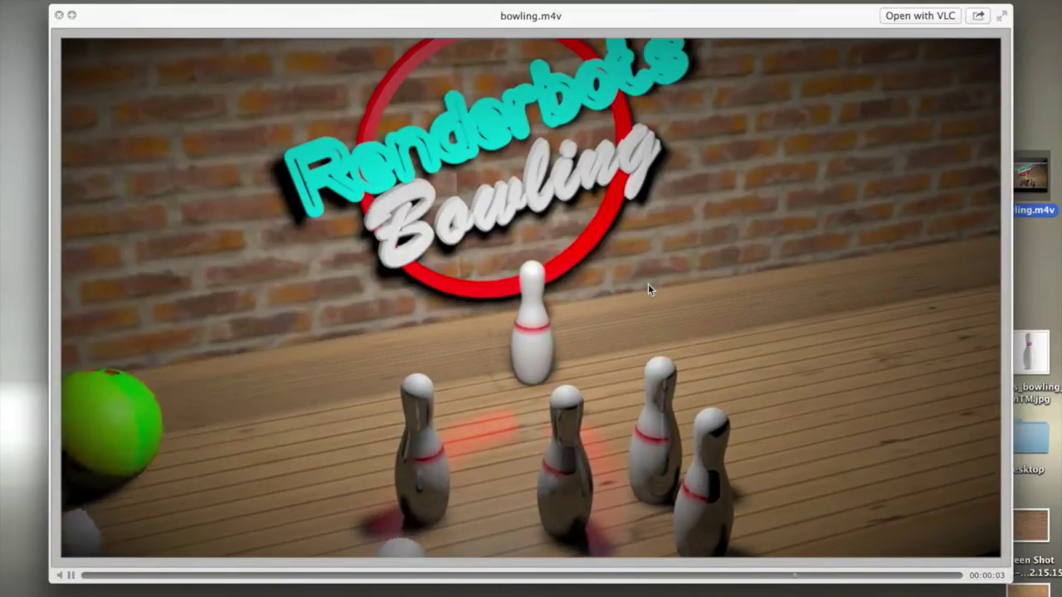
pyautogui.press('space')
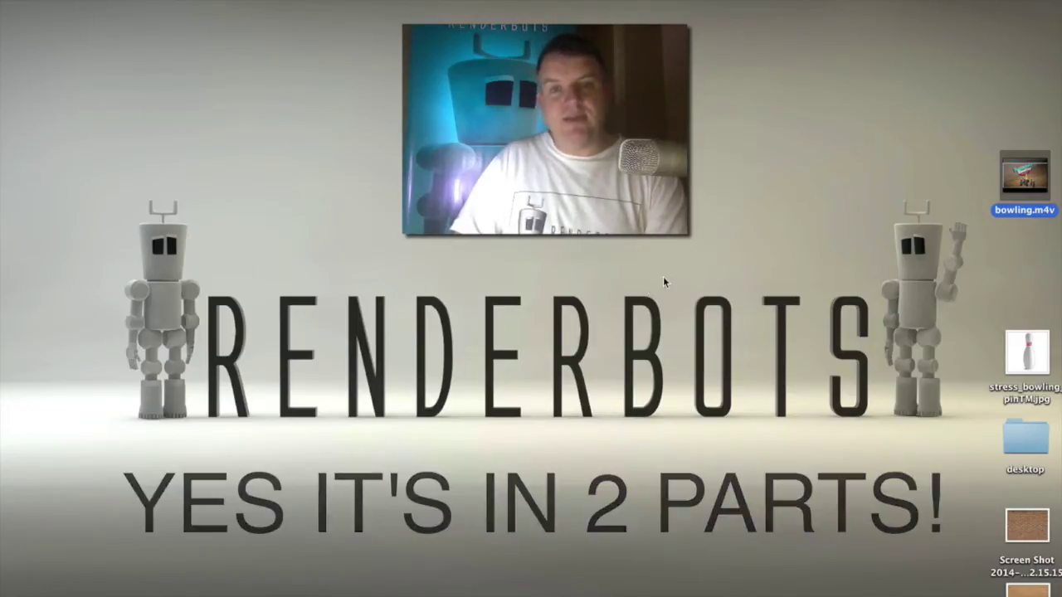
# - Preview the stress_bowling_pinTM.jpg image to examine the bowling pin's shape
pyautogui.click(1034, 352)
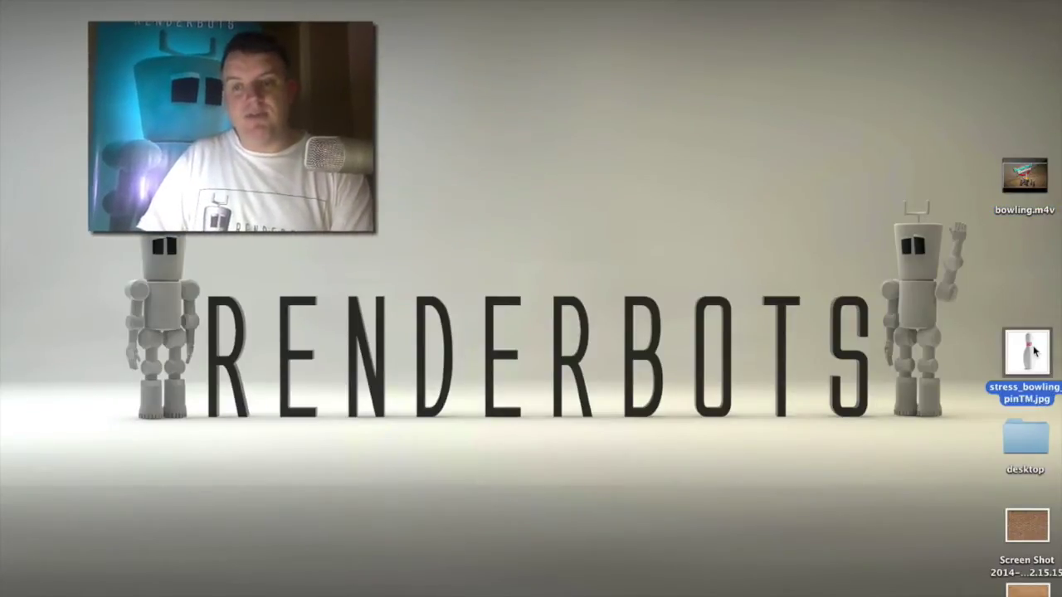
pyautogui.press('space')
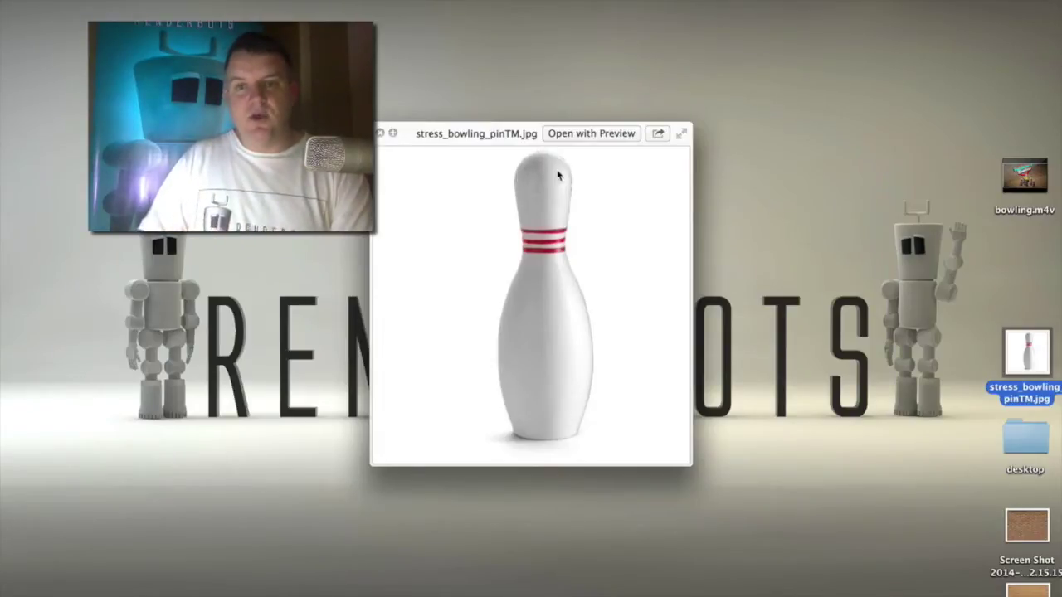
pyautogui.press('space')
# - Preview the two desktop screenshots from 2014-03-05 that serve as texture references, closing each one after viewing
pyautogui.click(1028, 592)
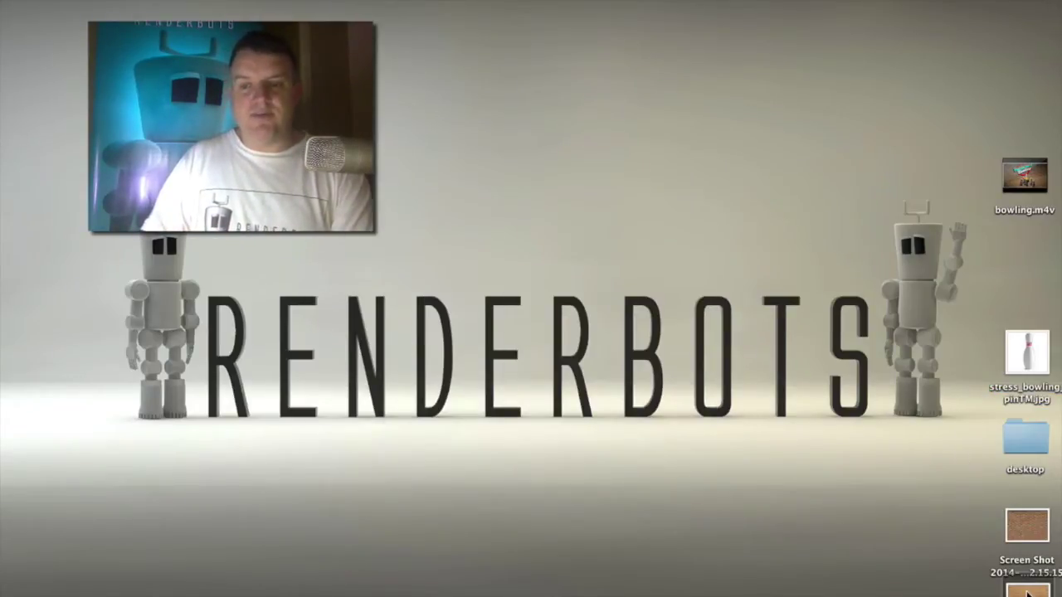
pyautogui.press('space')
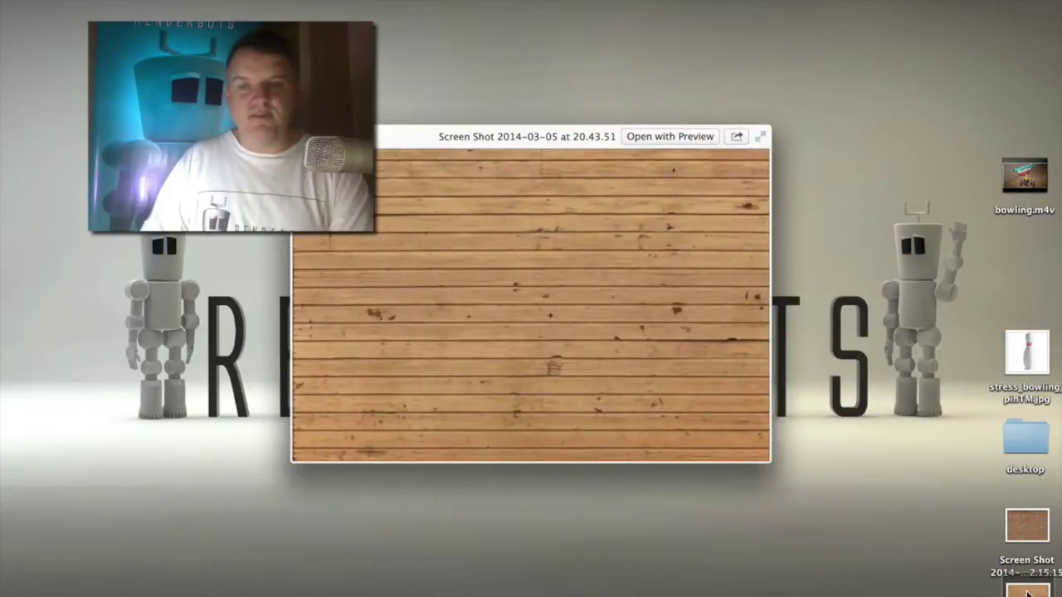
pyautogui.press('space')
pyautogui.click(1029, 527)
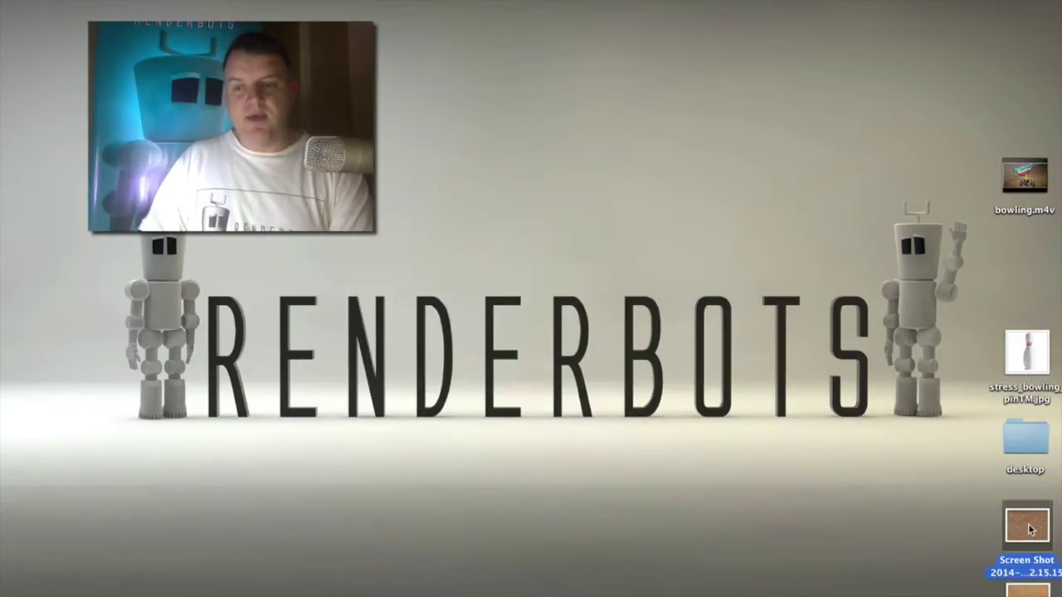
pyautogui.press('space')
pyautogui.press('space')
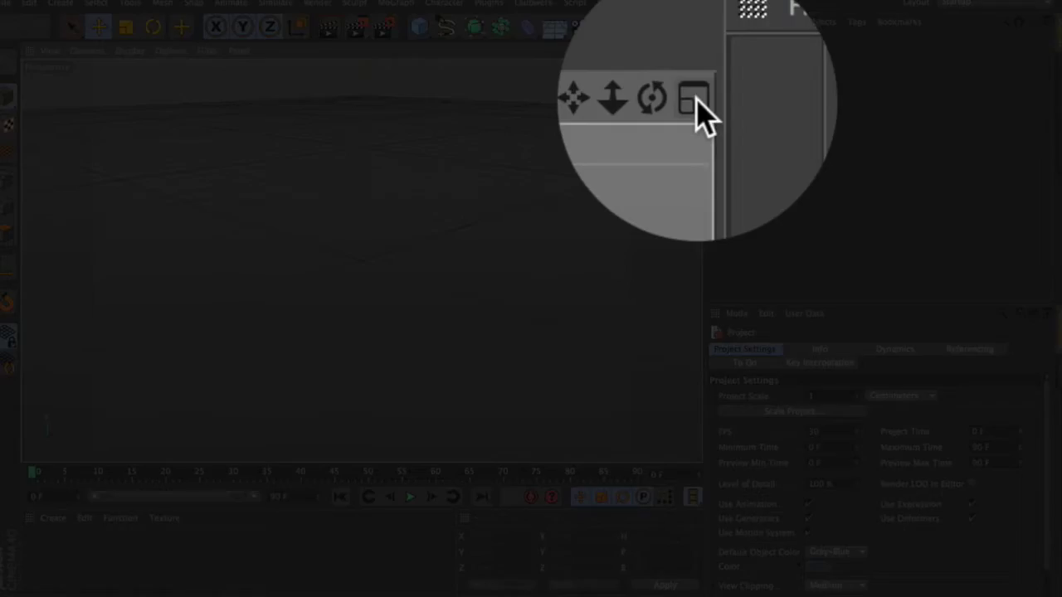
# - Switch to Cinema 4D, maximize the Front view and open its viewport configuration settings
pyautogui.click(693, 101)
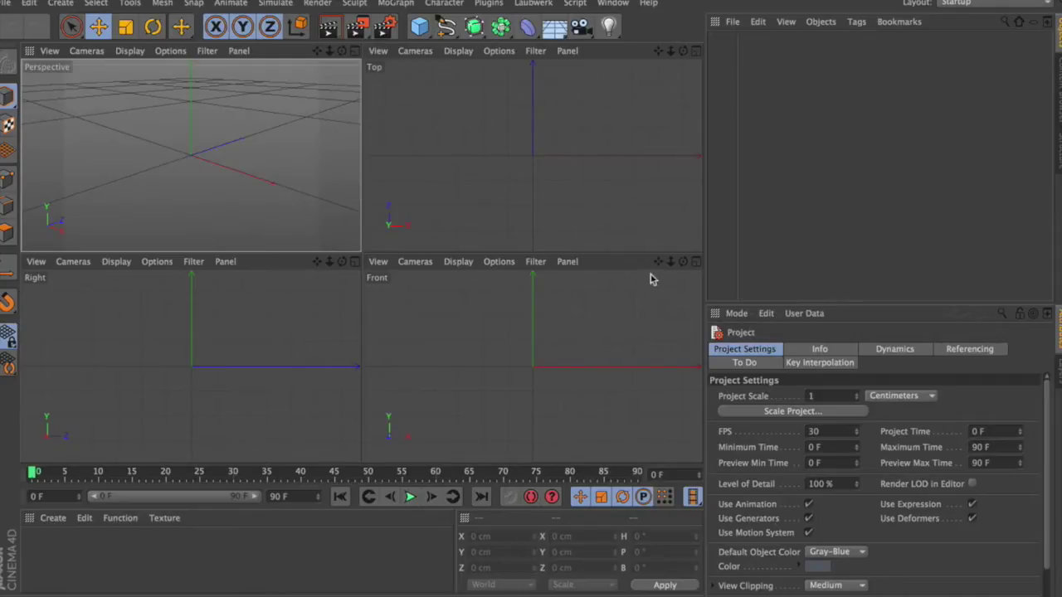
pyautogui.click(695, 262)
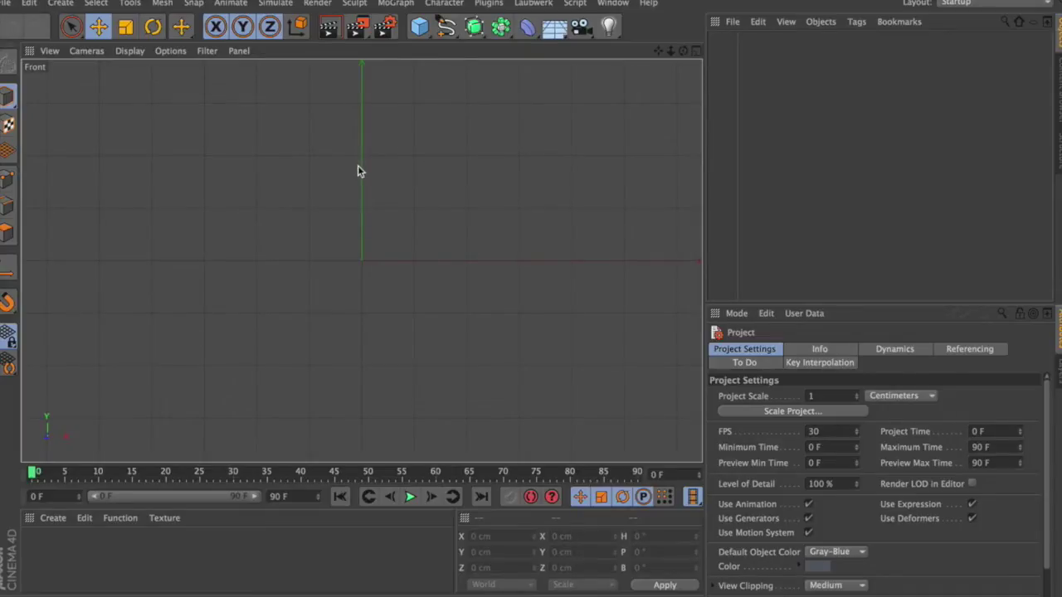
pyautogui.click(133, 52)
pyautogui.moveTo(171, 50)
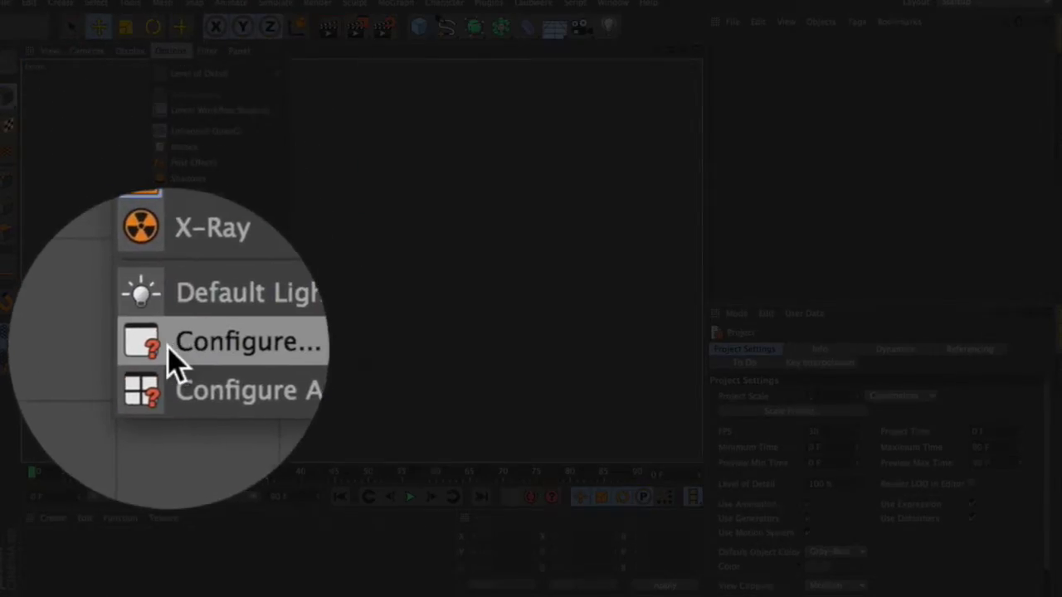
pyautogui.click(168, 355)
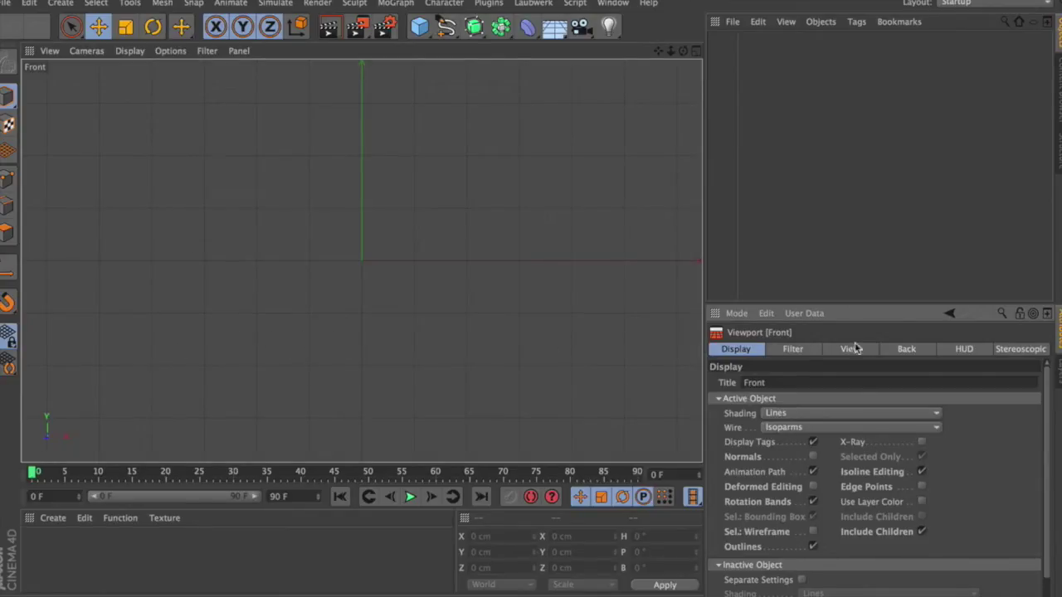
# - Load stress_bowling_pinTM.jpg as the Front view's background image and set its Offset X to -32 to centre the pin on the Y axis
pyautogui.click(913, 349)
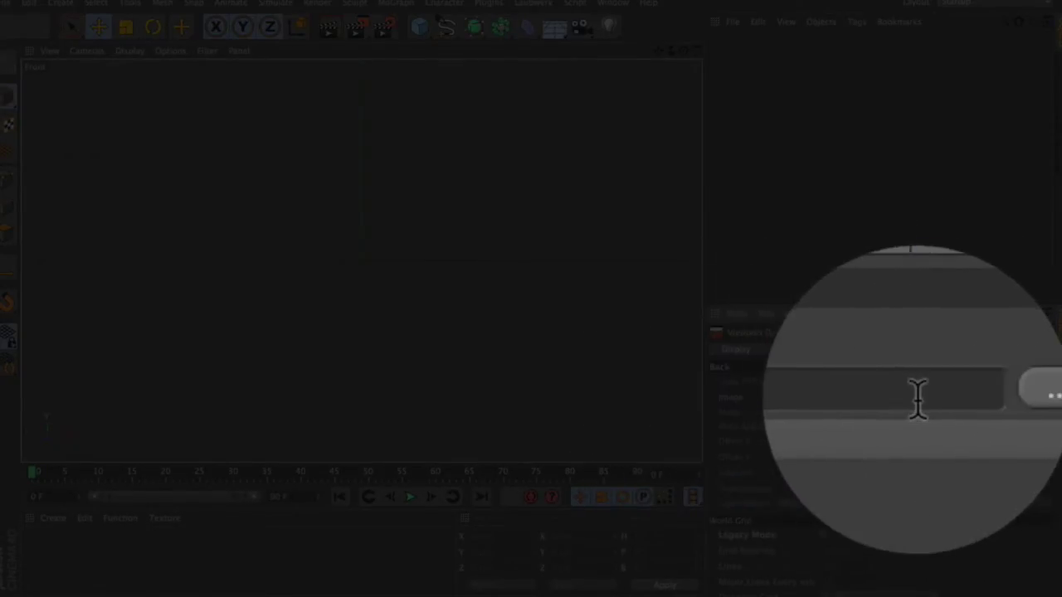
pyautogui.click(961, 406)
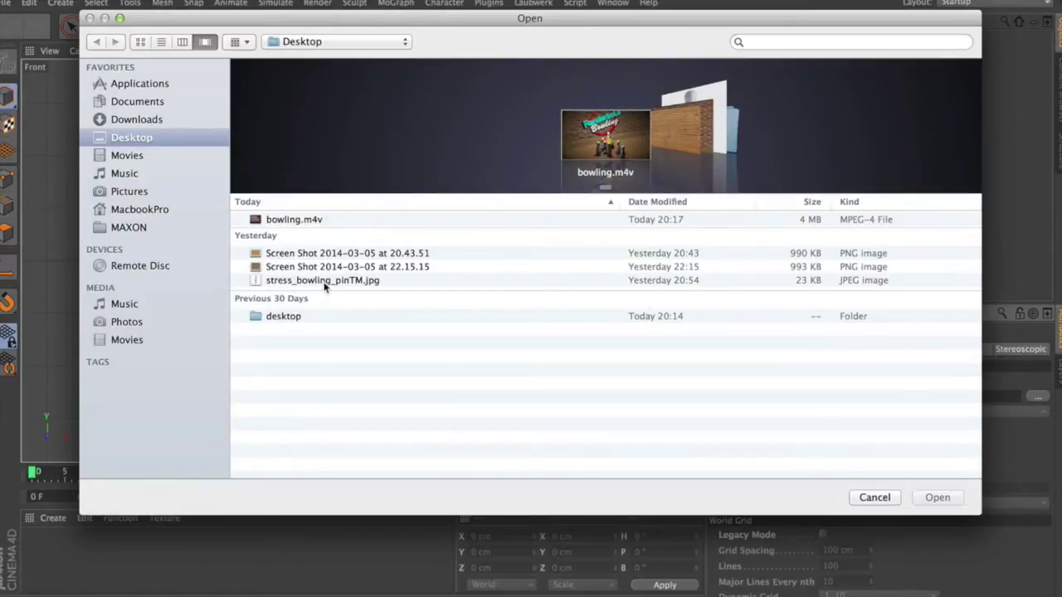
pyautogui.click(325, 282)
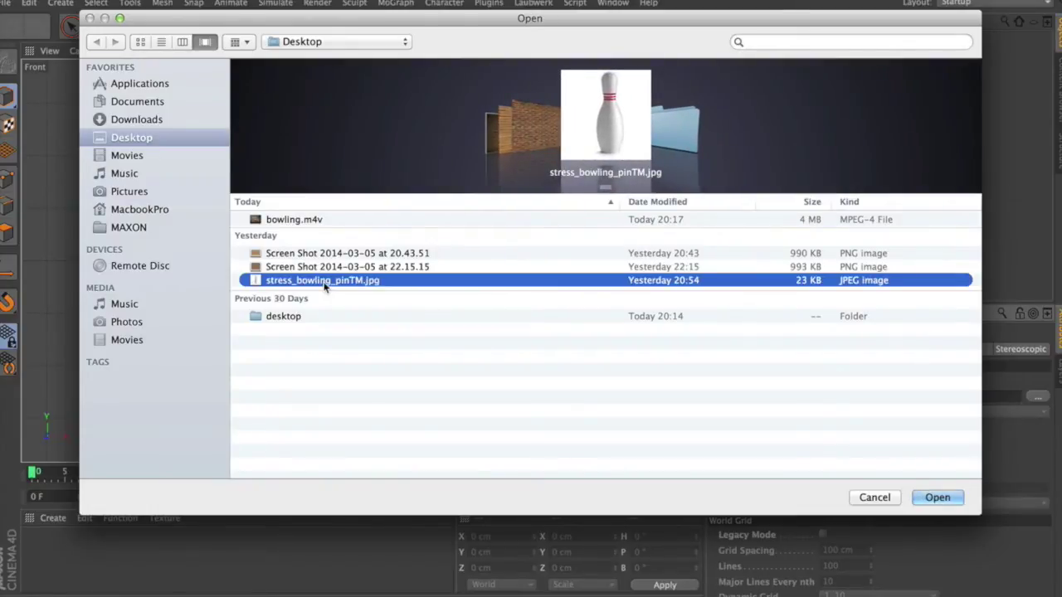
pyautogui.click(935, 496)
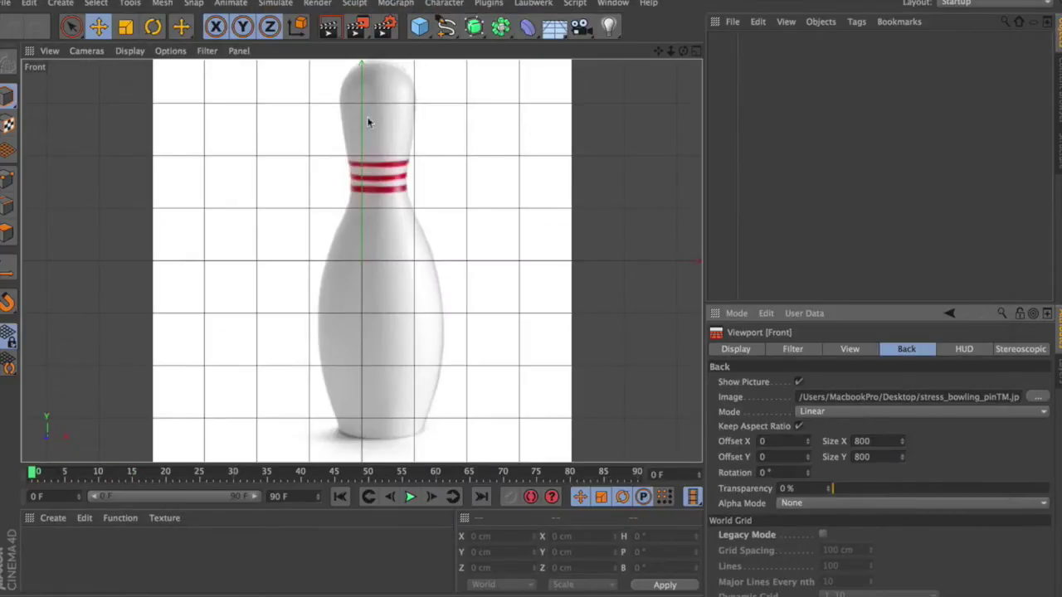
pyautogui.moveTo(669, 51); pyautogui.dragTo(643, 51)
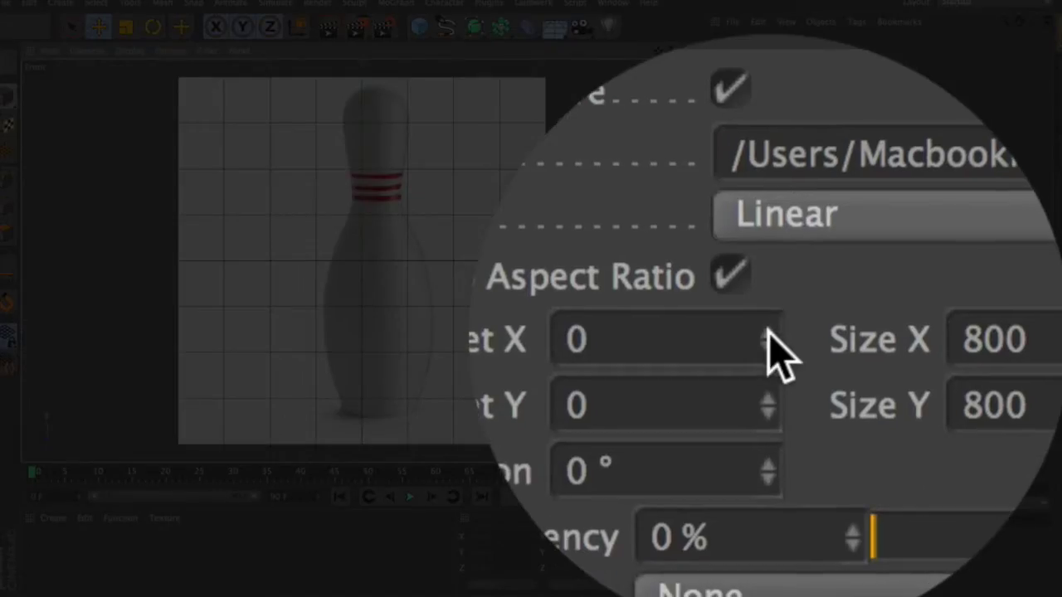
pyautogui.moveTo(771, 341); pyautogui.dragTo(747, 341)
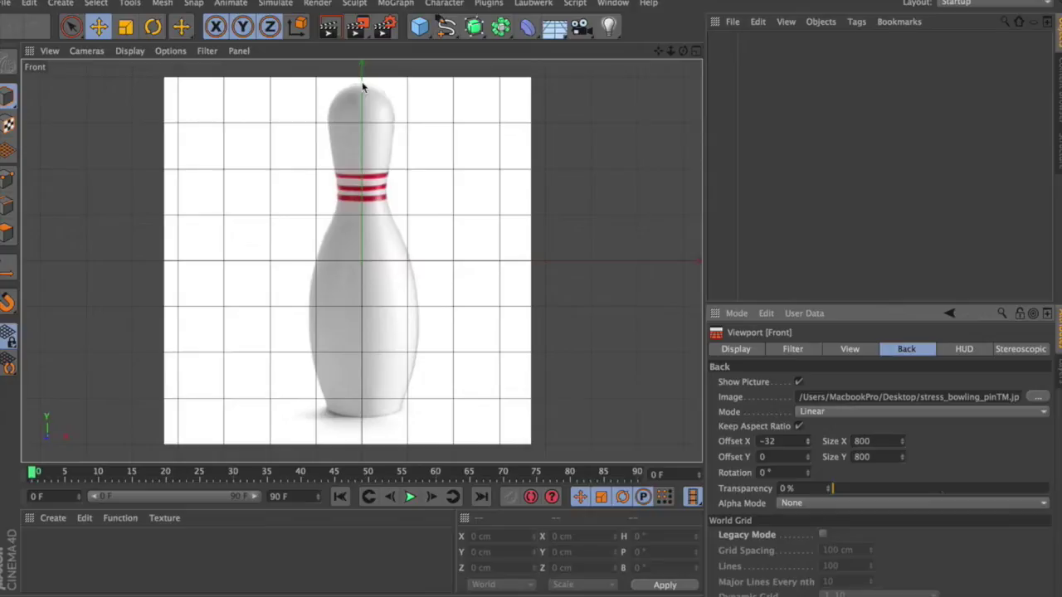
# - Start a B-Spline at the pin's bottom centre, about X 0, Y -340 cm, and trace its base to about X 100, Y -294 cm
pyautogui.click(445, 27)
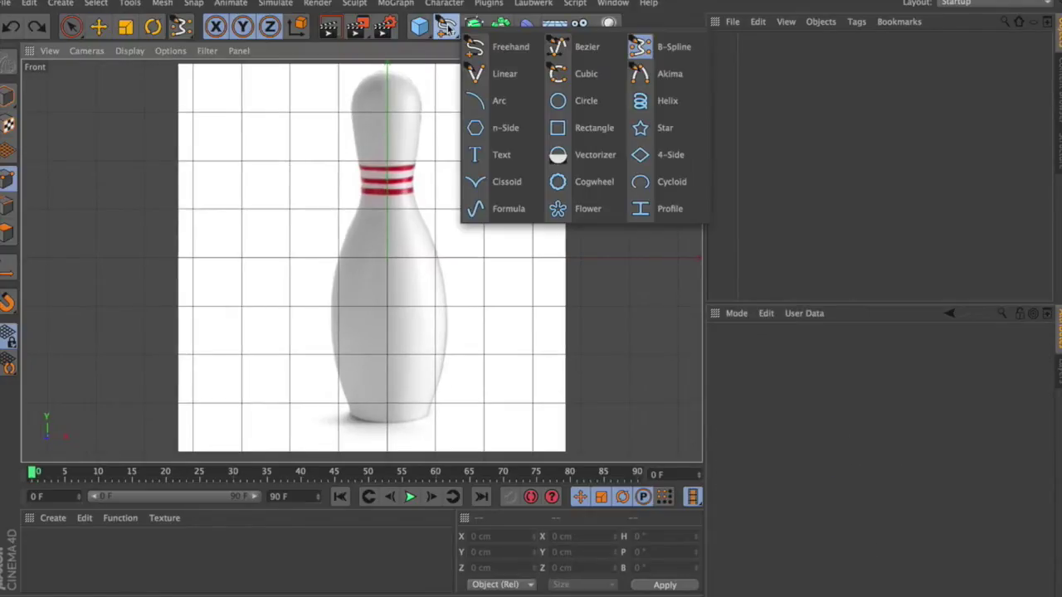
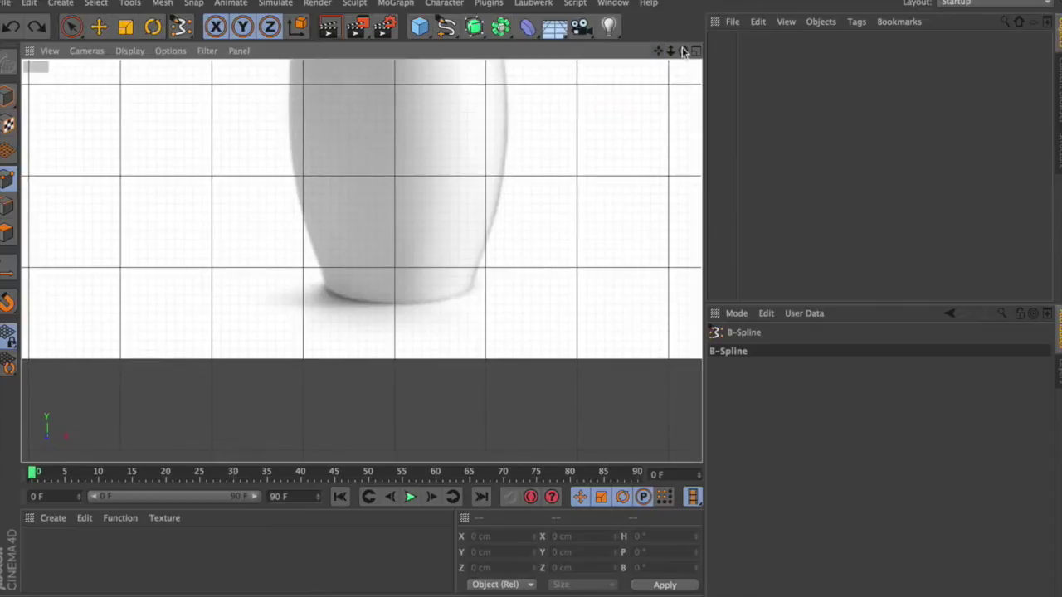
pyautogui.scroll(5, 362, 261)
pyautogui.moveTo(660, 52)
pyautogui.mouseDown()
pyautogui.moveTo(639, 55)
pyautogui.moveTo(664, 64)
pyautogui.mouseUp()
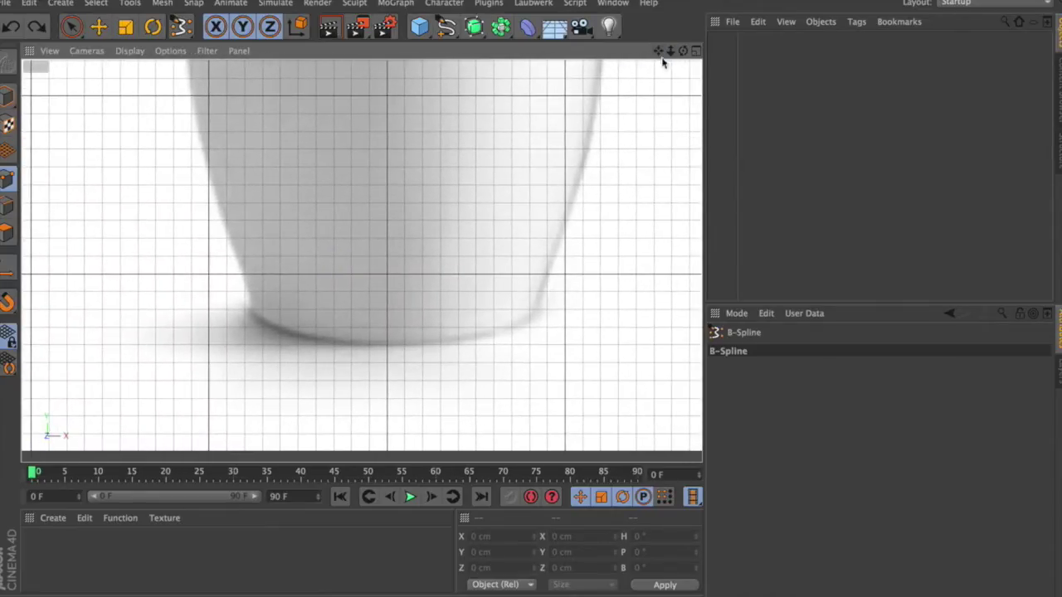
pyautogui.click(386, 345)
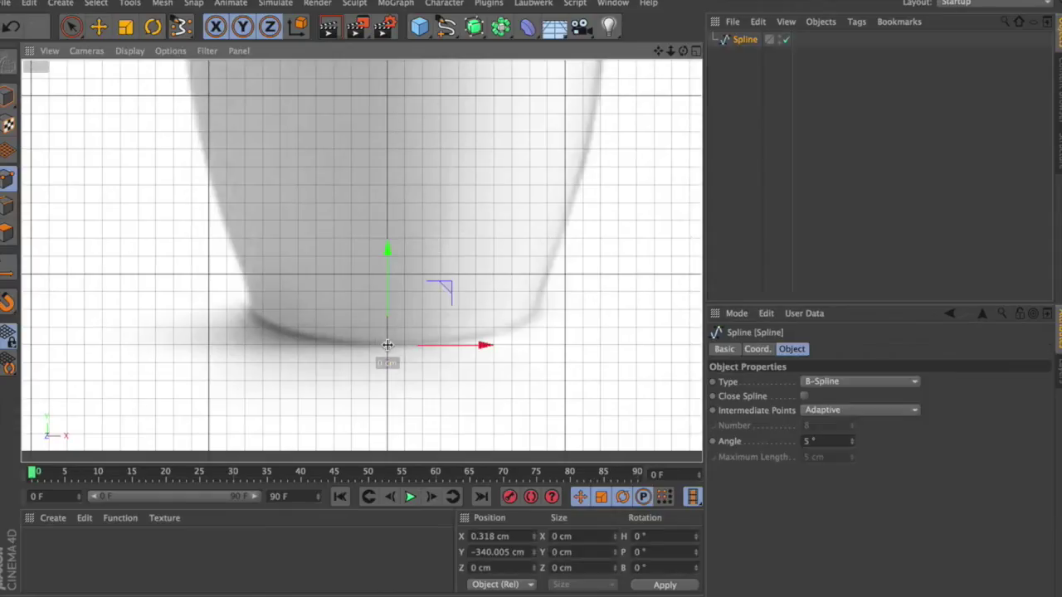
pyautogui.click(508, 344)
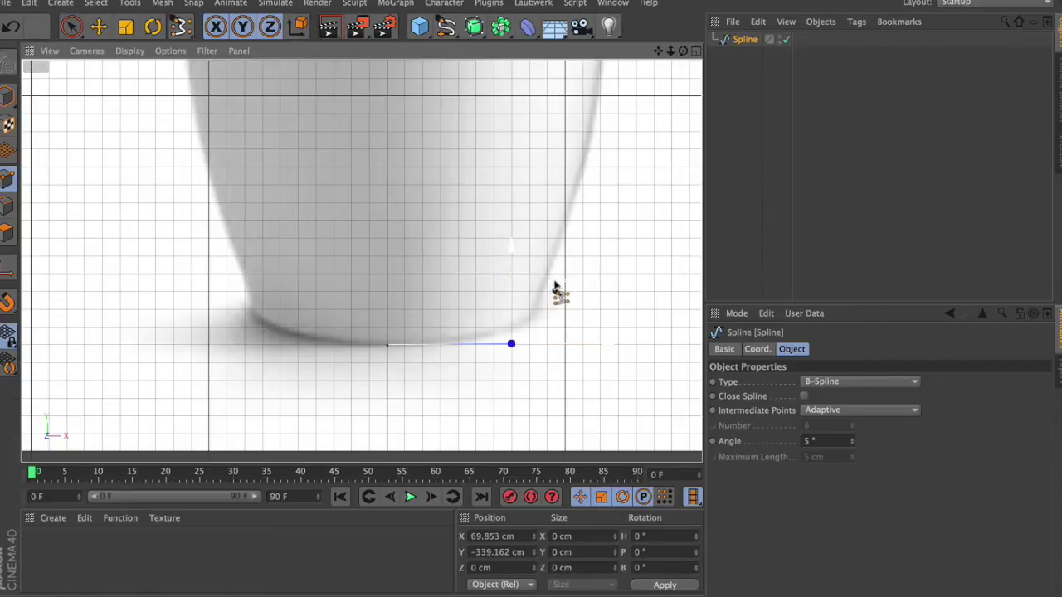
pyautogui.click(564, 263)
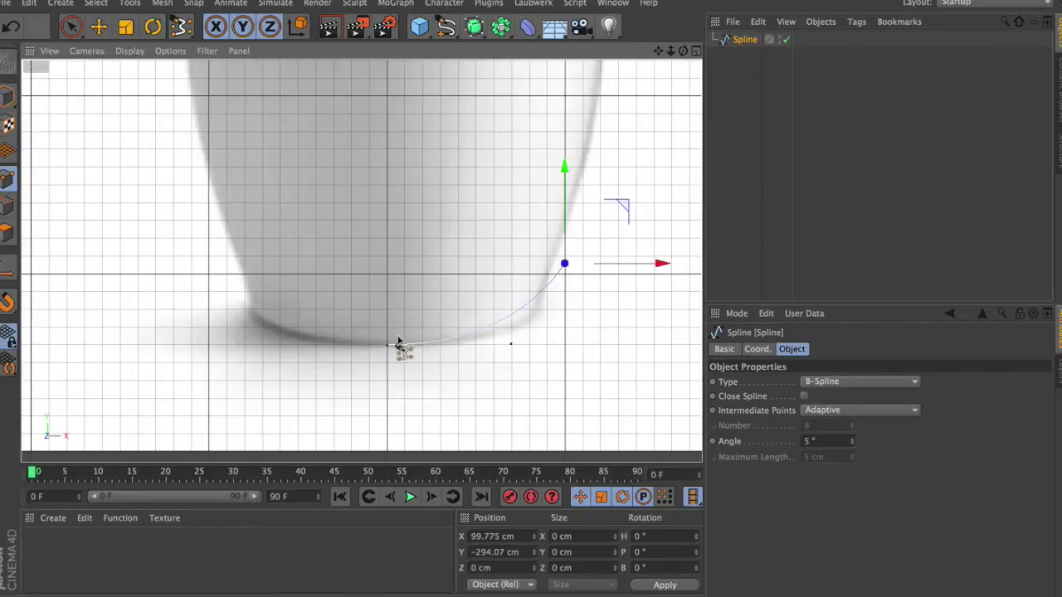
# - Continue the B-Spline up the pin's right belly edge through about X 124, Y -110 cm to about X 77, Y 71 cm
pyautogui.click(599, 75)
pyautogui.moveTo(668, 53); pyautogui.dragTo(569, 130)
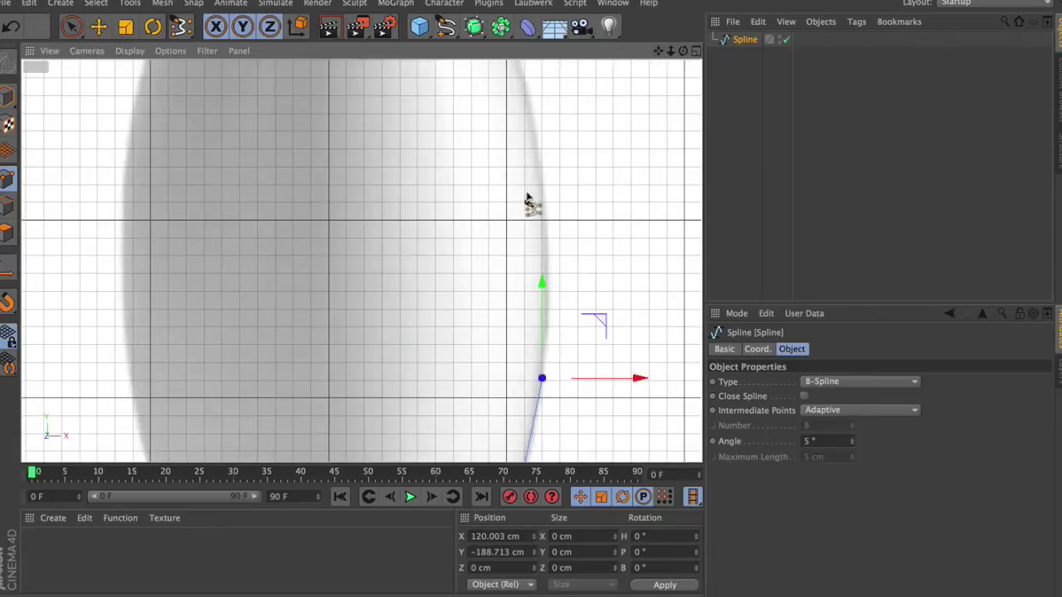
pyautogui.click(548, 239)
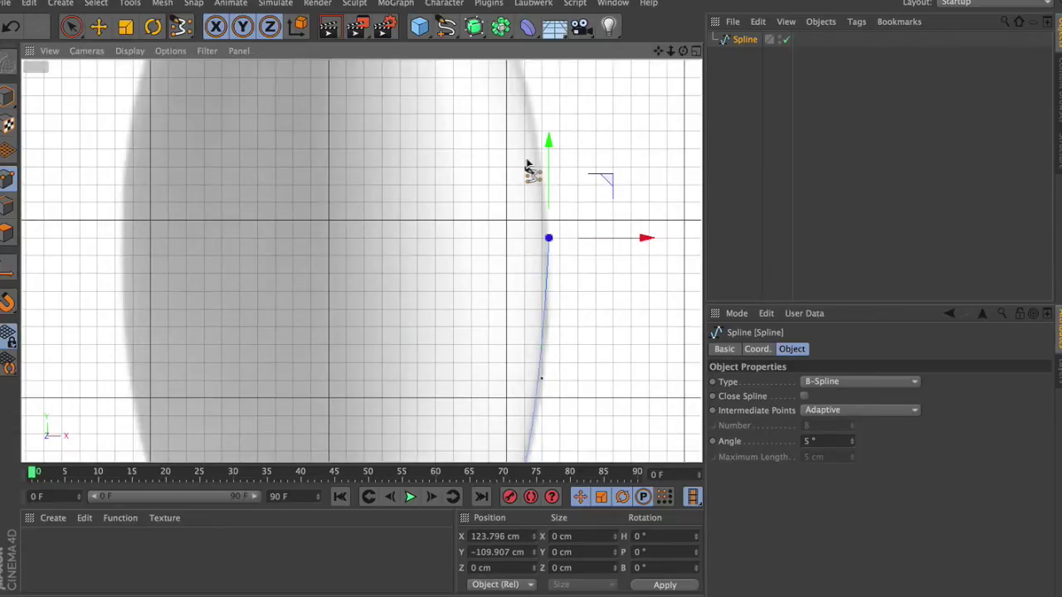
pyautogui.click(524, 101)
pyautogui.moveTo(659, 52); pyautogui.dragTo(364, 405)
pyautogui.click(471, 157)
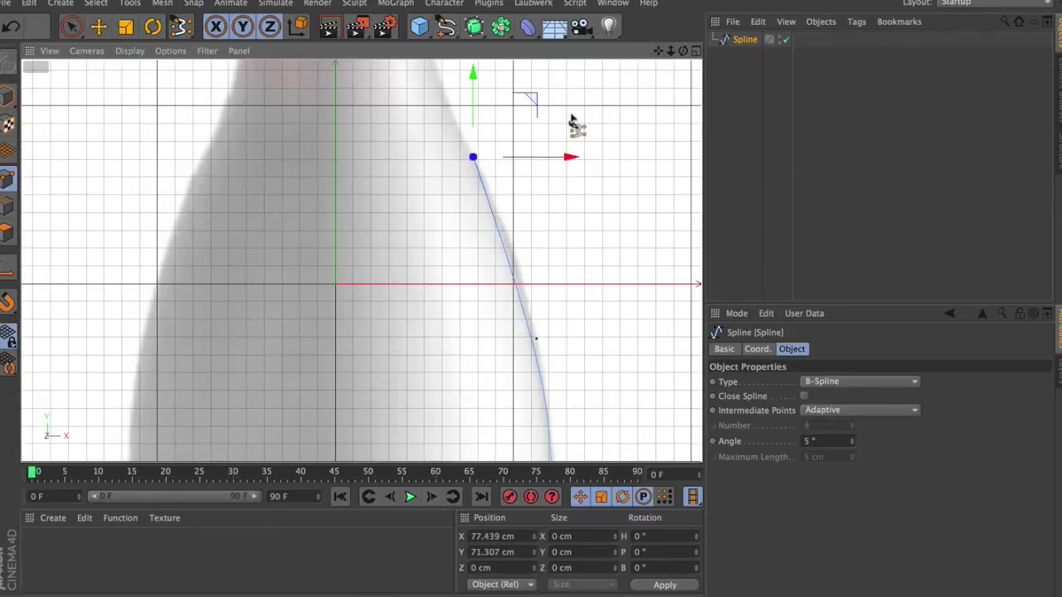
# - Extend the B-Spline along the striped neck from about X 52, Y 136 cm to the head's side at about X 69, Y 290 cm
pyautogui.moveTo(659, 51); pyautogui.dragTo(648, 212)
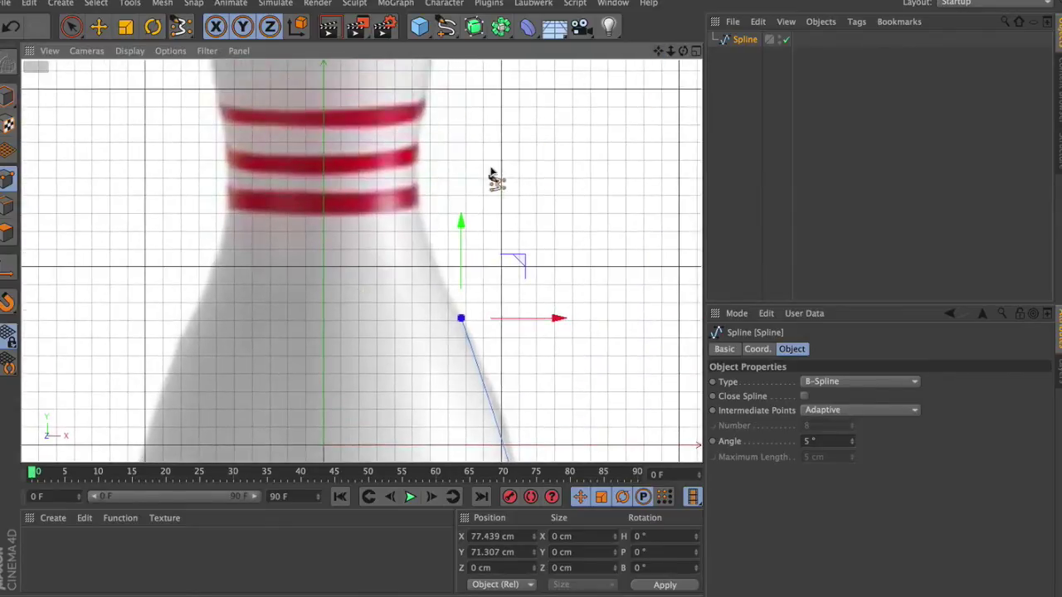
pyautogui.click(415, 203)
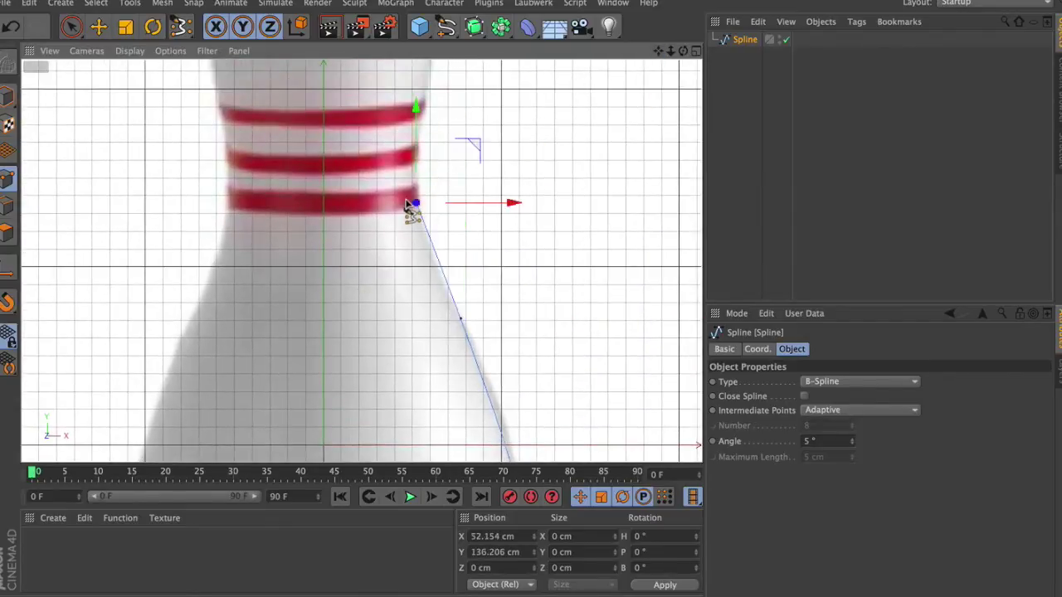
pyautogui.click(416, 106)
pyautogui.moveTo(659, 51); pyautogui.dragTo(648, 264)
pyautogui.click(436, 151)
# - Trace the head's curve with B-Spline points at about X 70, Y 341 cm and X 43, Y 373 cm, ending at the top centre, about Y 387 cm
pyautogui.moveTo(658, 51); pyautogui.dragTo(661, 59)
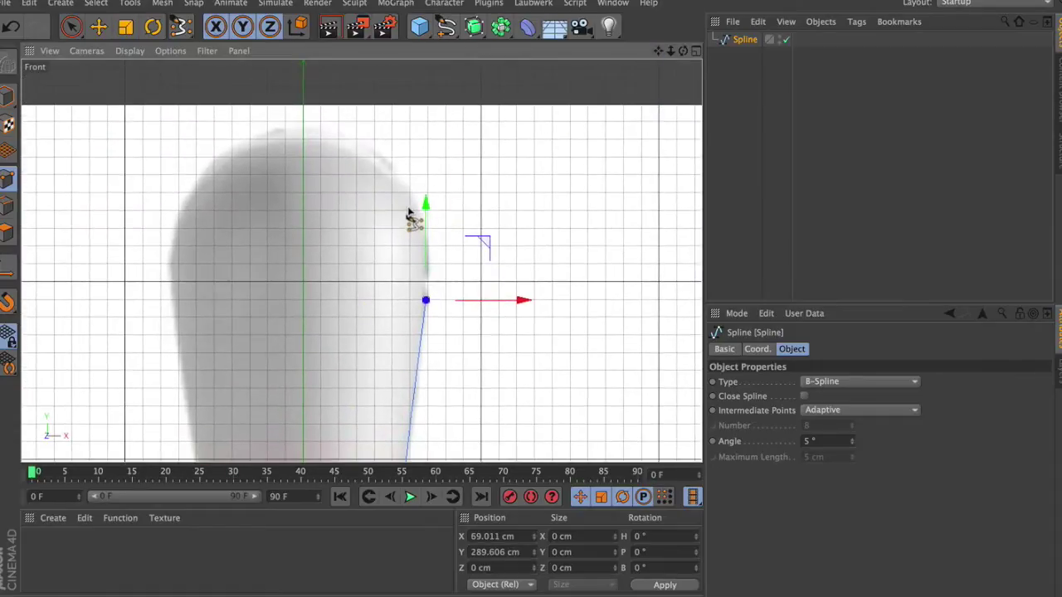
pyautogui.click(417, 207)
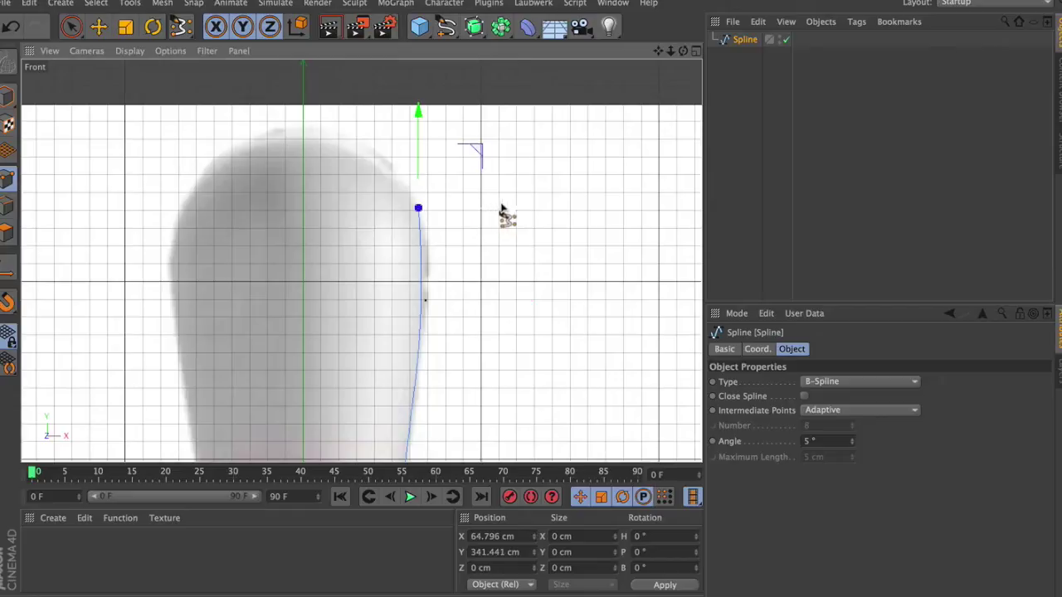
pyautogui.moveTo(507, 211); pyautogui.dragTo(517, 213)
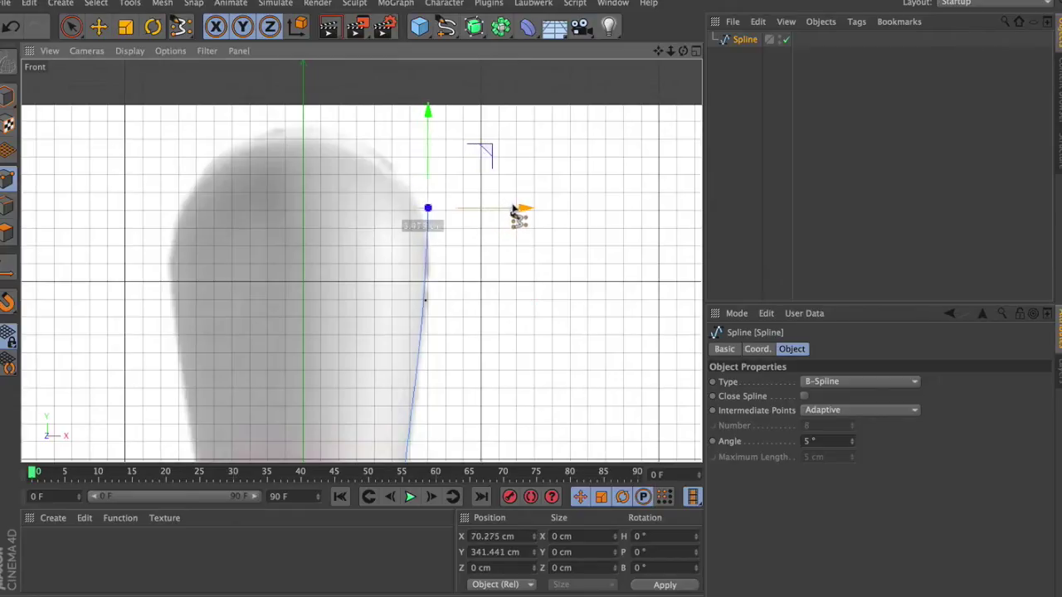
pyautogui.click(378, 152)
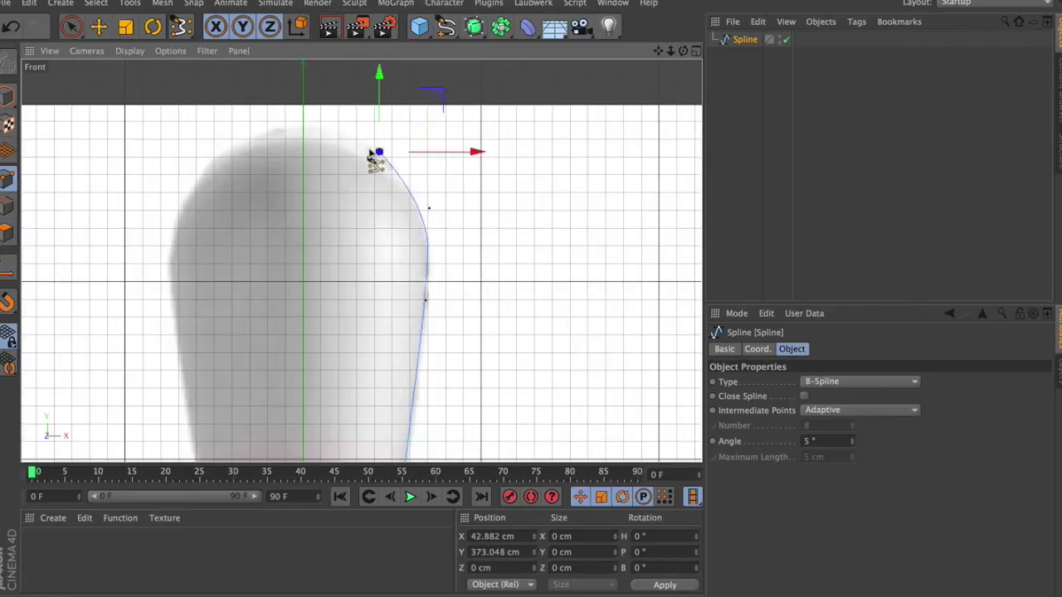
pyautogui.click(302, 126)
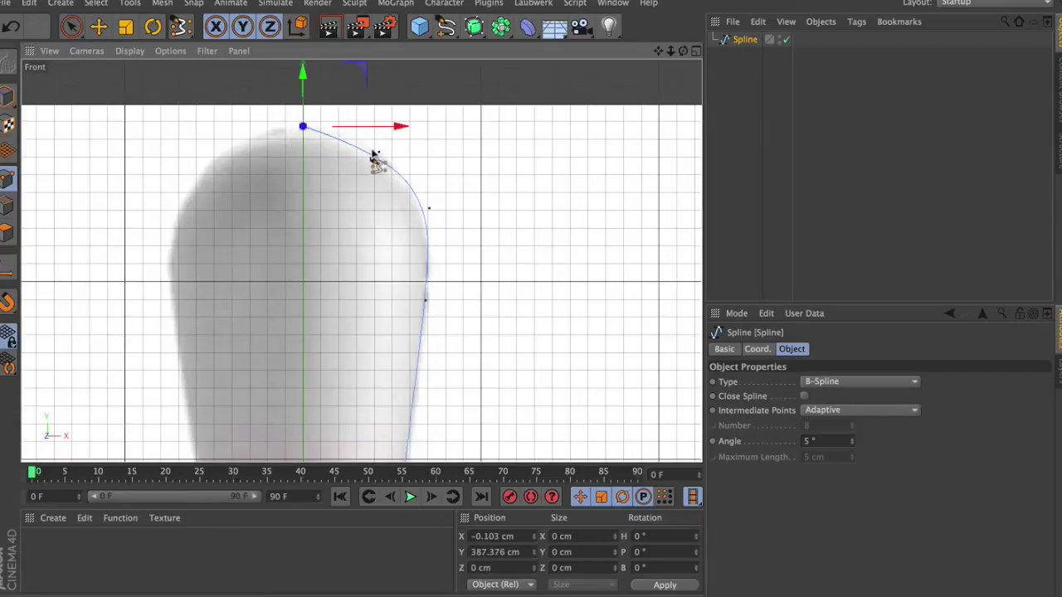
# - Move the head's upper spline point to about X 43, Y 382 cm and its side point to about X 71, Y 341 cm
pyautogui.click(98, 27)
pyautogui.click(379, 154)
pyautogui.moveTo(382, 79); pyautogui.dragTo(383, 63)
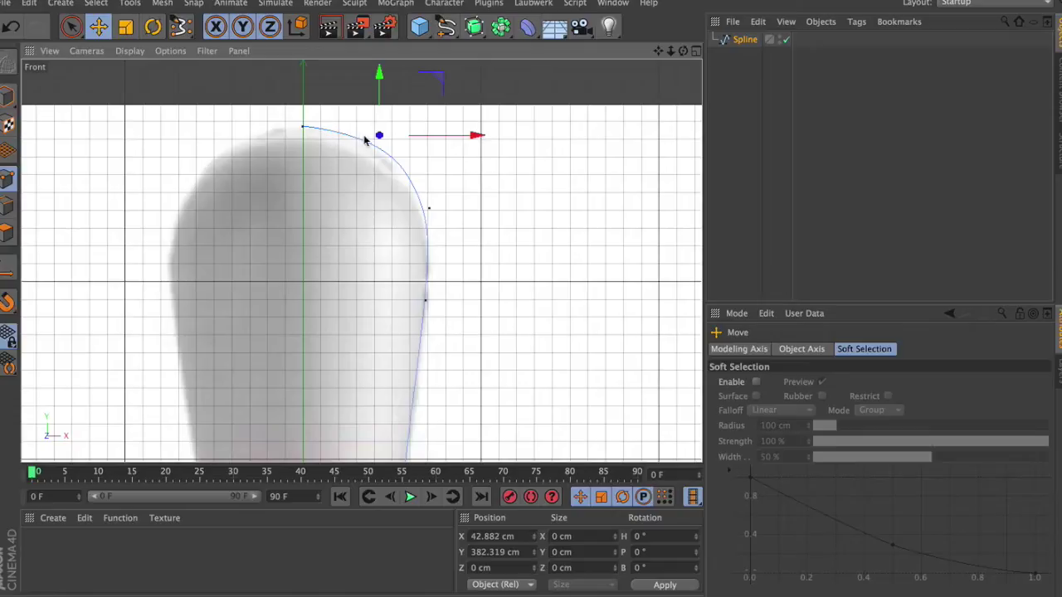
pyautogui.click(429, 215)
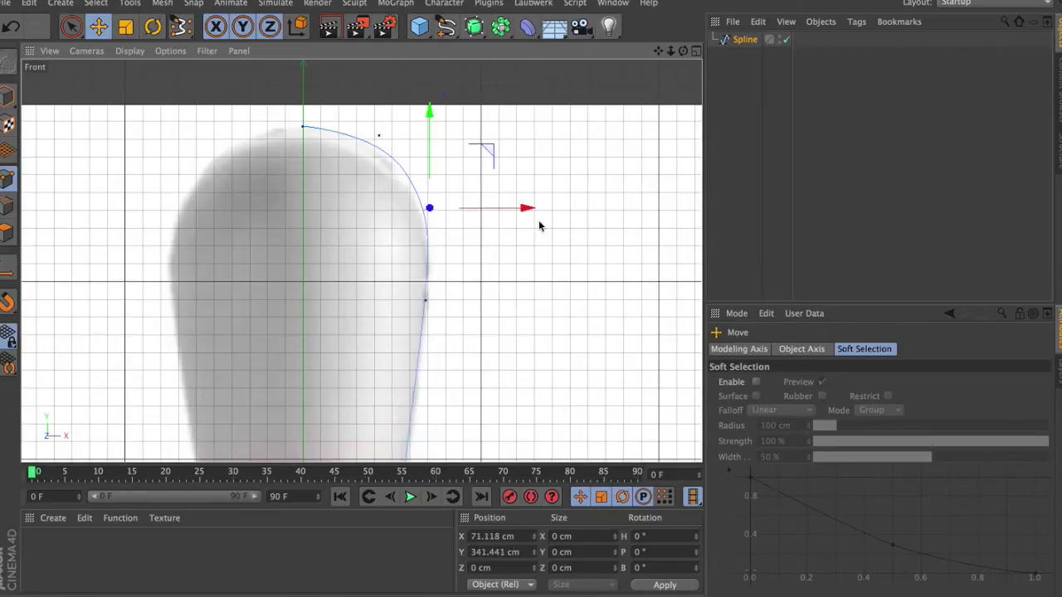
pyautogui.moveTo(523, 208)
pyautogui.mouseDown()
pyautogui.moveTo(538, 208)
pyautogui.moveTo(522, 208)
pyautogui.mouseUp()
# - Lower the spline's base corner point by about 1.7 cm, keeping it at about X 70 cm
pyautogui.moveTo(657, 51); pyautogui.dragTo(665, 0)
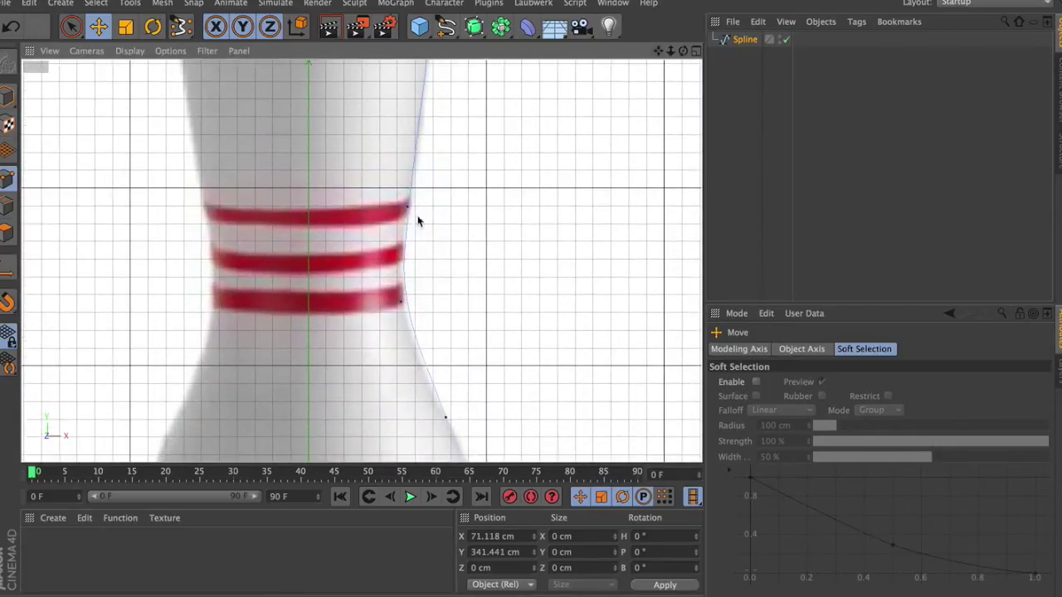
pyautogui.moveTo(657, 52); pyautogui.dragTo(631, 0)
pyautogui.moveTo(621, 447); pyautogui.dragTo(683, 181)
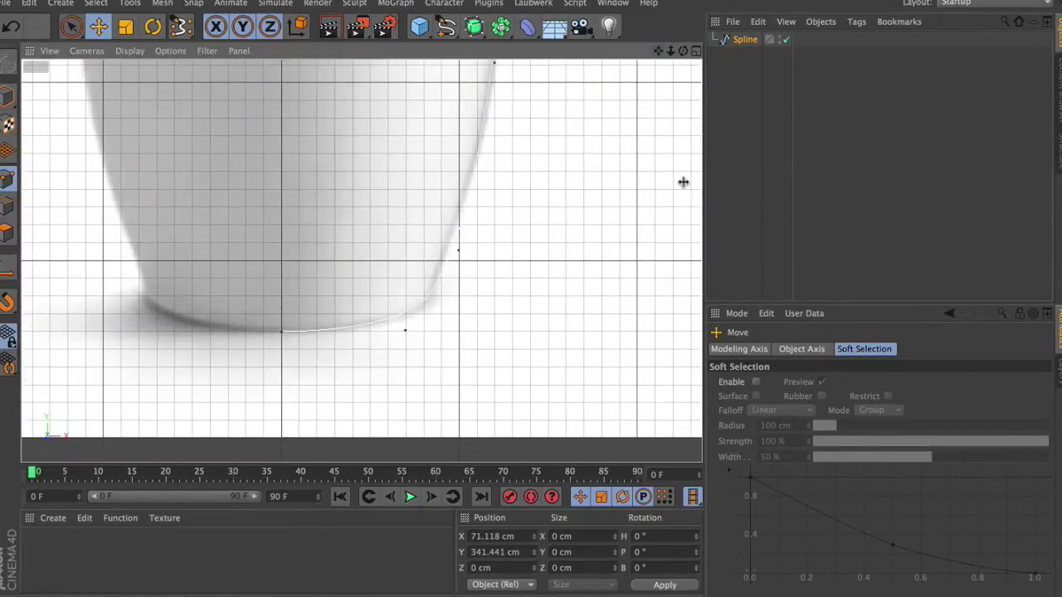
pyautogui.click(457, 251)
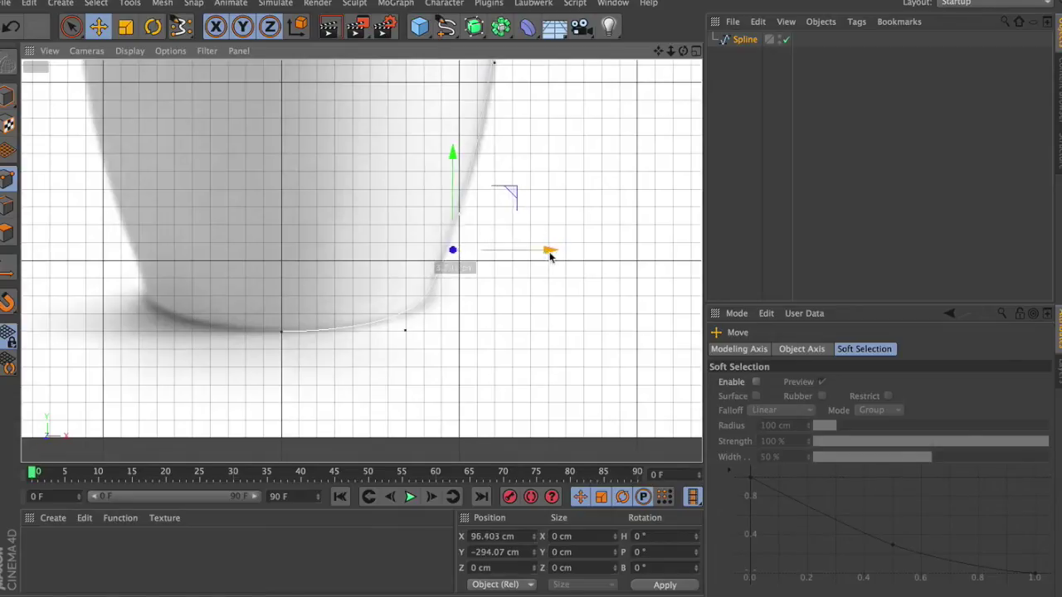
pyautogui.click(406, 331)
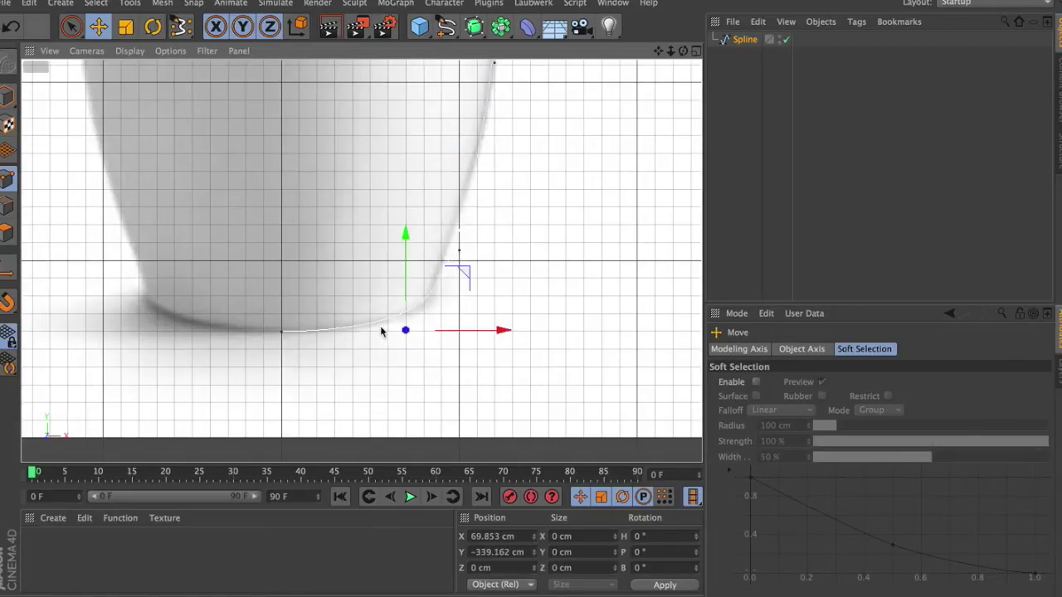
pyautogui.moveTo(406, 237); pyautogui.dragTo(406, 246)
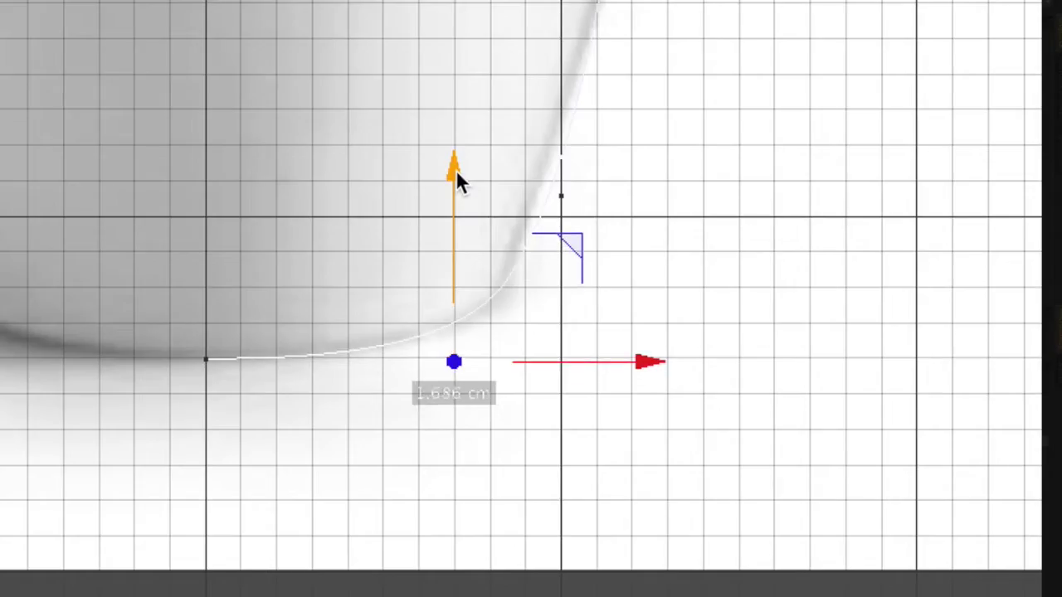
# - Insert an extra spline point along the pin's bottom curve and position it at about X 59, Y -340 cm
pyautogui.keyDown('ctrl'); pyautogui.click(409, 339); pyautogui.keyUp('ctrl')
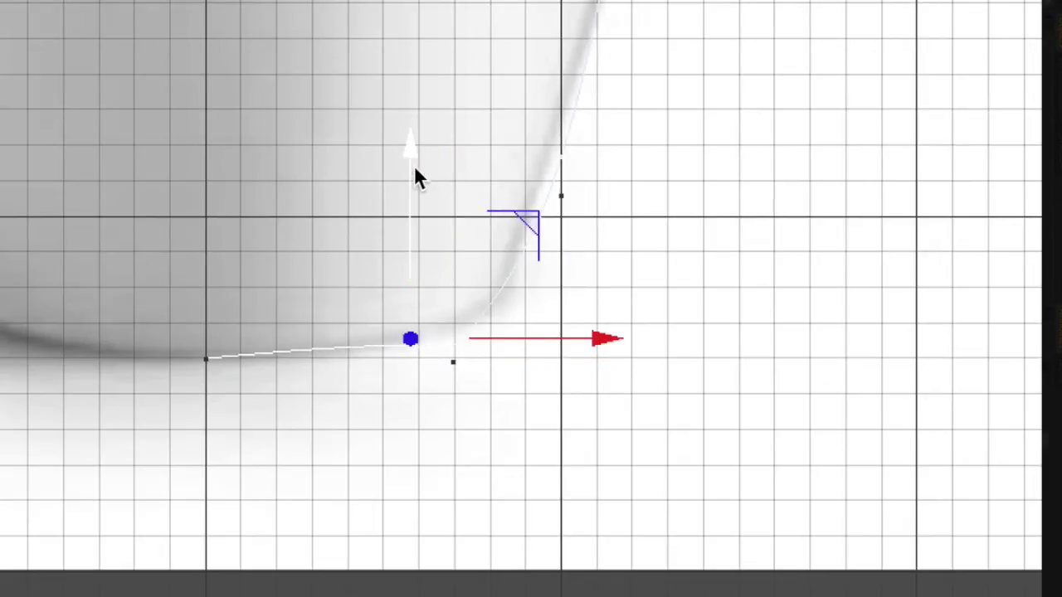
pyautogui.moveTo(414, 161); pyautogui.dragTo(410, 179)
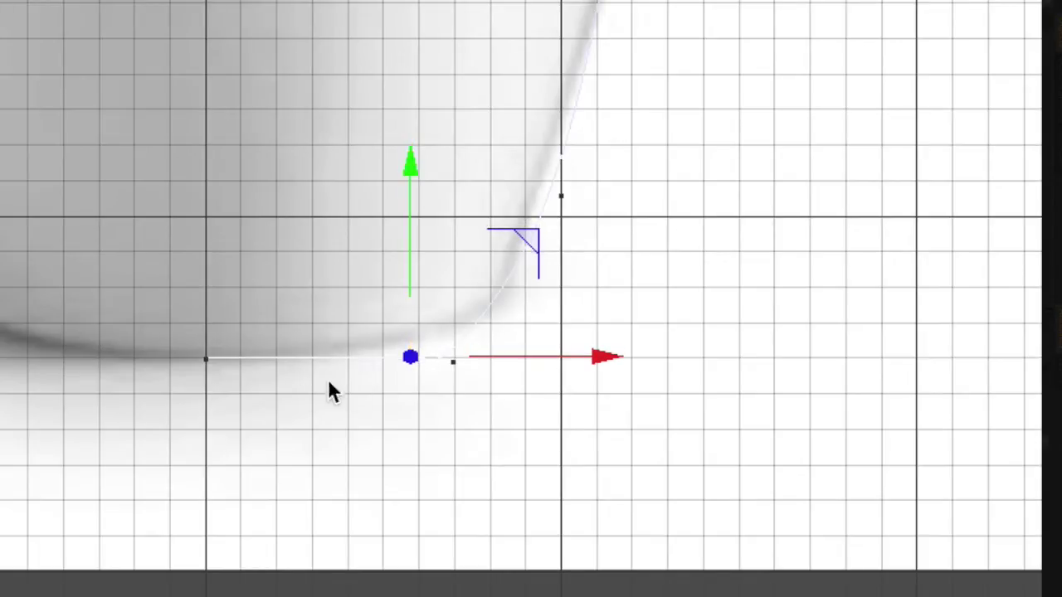
pyautogui.scroll(4, 366, 218)
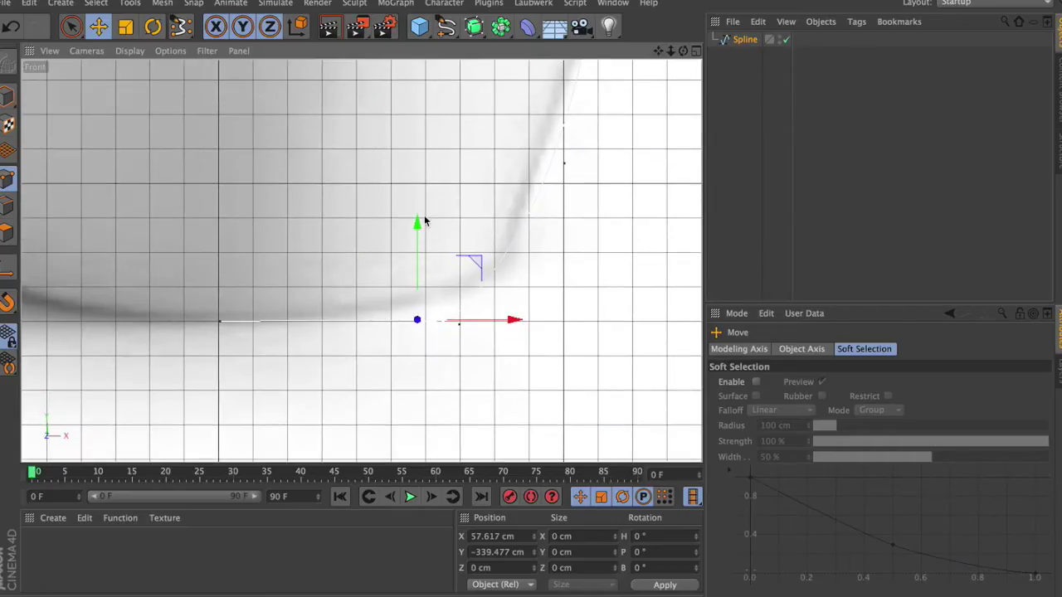
pyautogui.moveTo(419, 228); pyautogui.dragTo(418, 230)
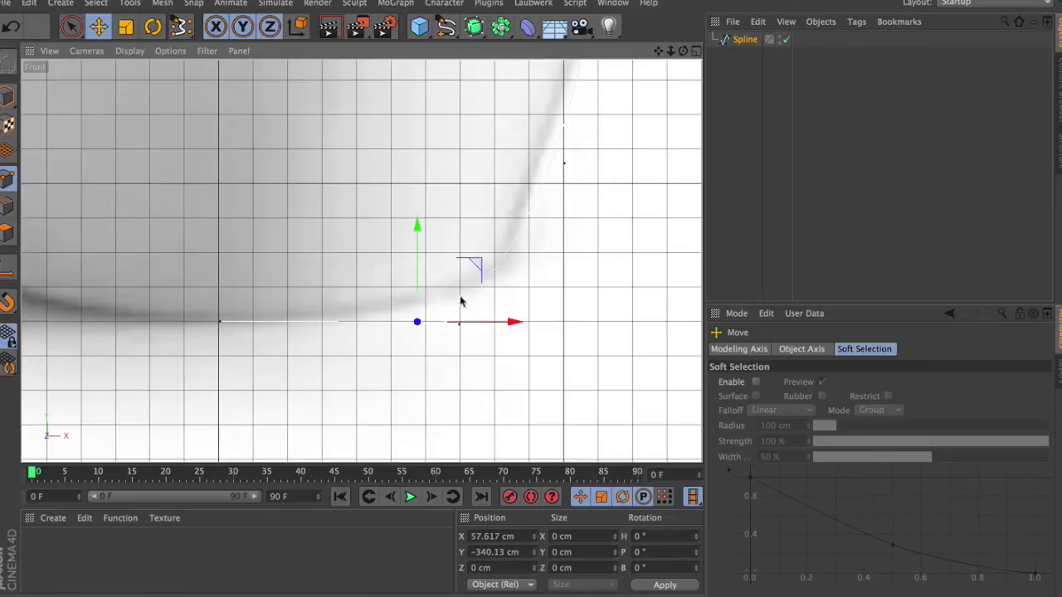
pyautogui.moveTo(512, 324); pyautogui.dragTo(519, 323)
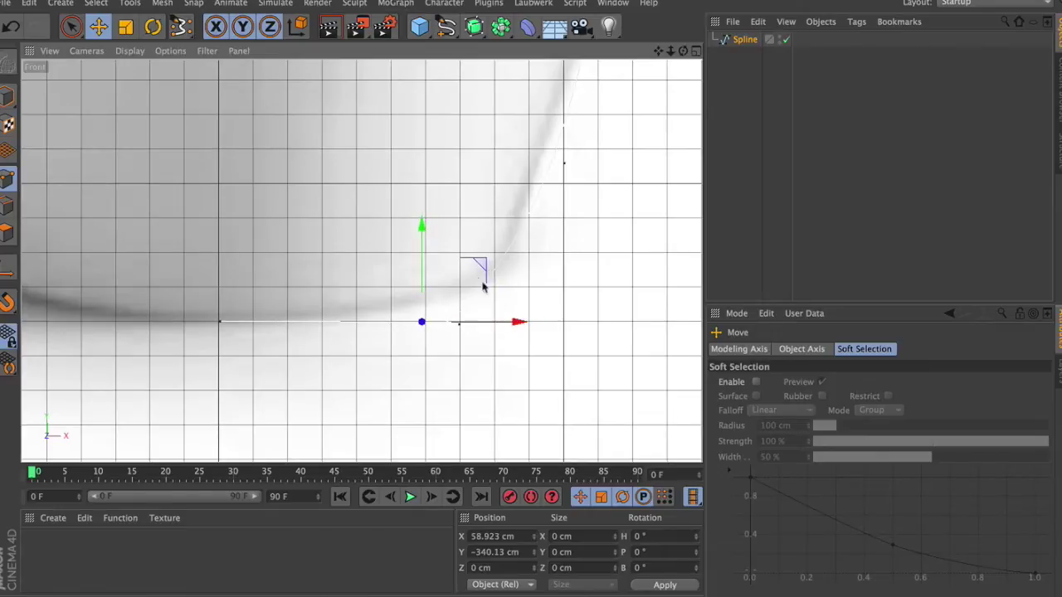
pyautogui.moveTo(422, 226); pyautogui.dragTo(422, 227)
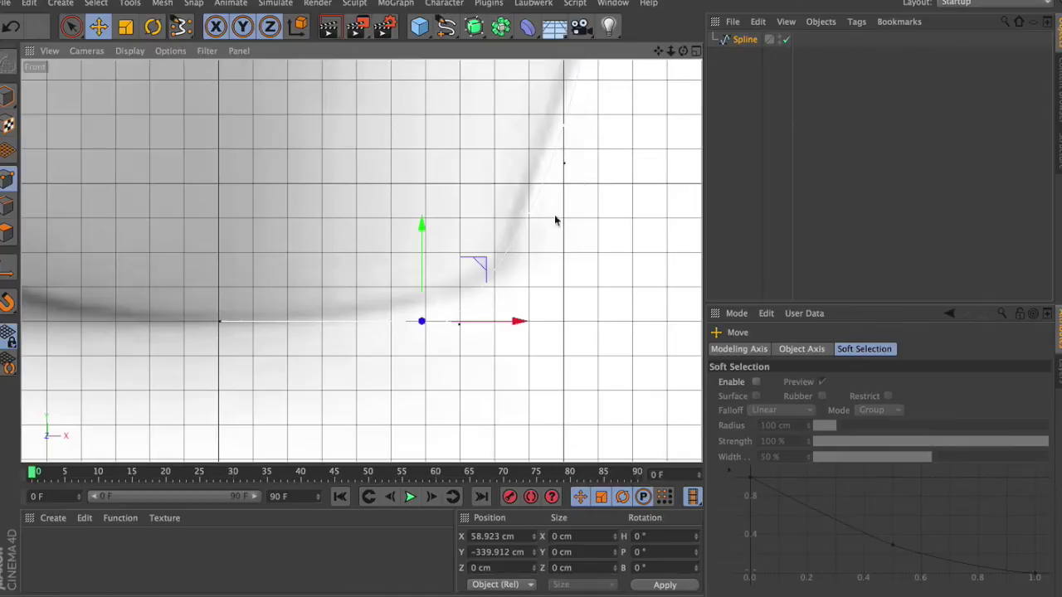
# - Create a Lathe object and nest the spline under it to revolve the profile into a solid bowling pin
pyautogui.moveTo(671, 51); pyautogui.dragTo(683, 422)
pyautogui.moveTo(672, 320); pyautogui.dragTo(664, 226)
pyautogui.moveTo(673, 52); pyautogui.dragTo(684, 43)
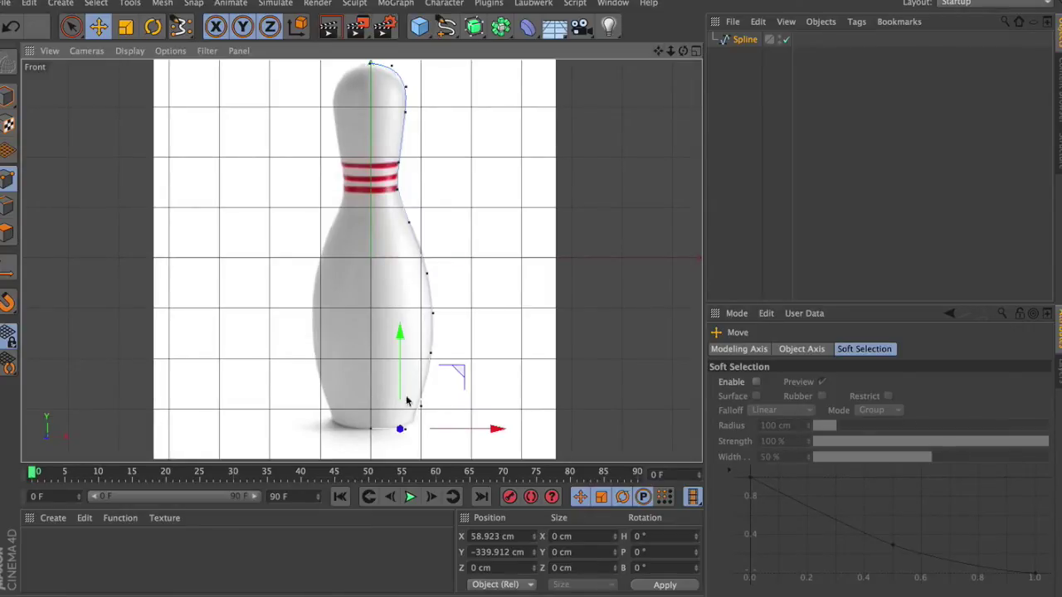
pyautogui.moveTo(659, 49); pyautogui.dragTo(682, 55)
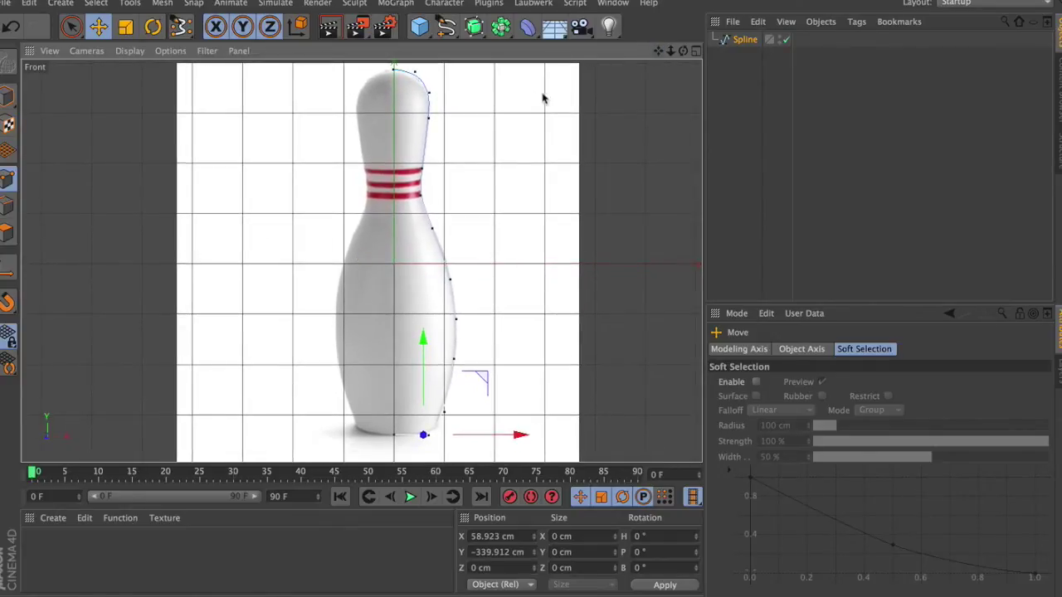
pyautogui.click(696, 51)
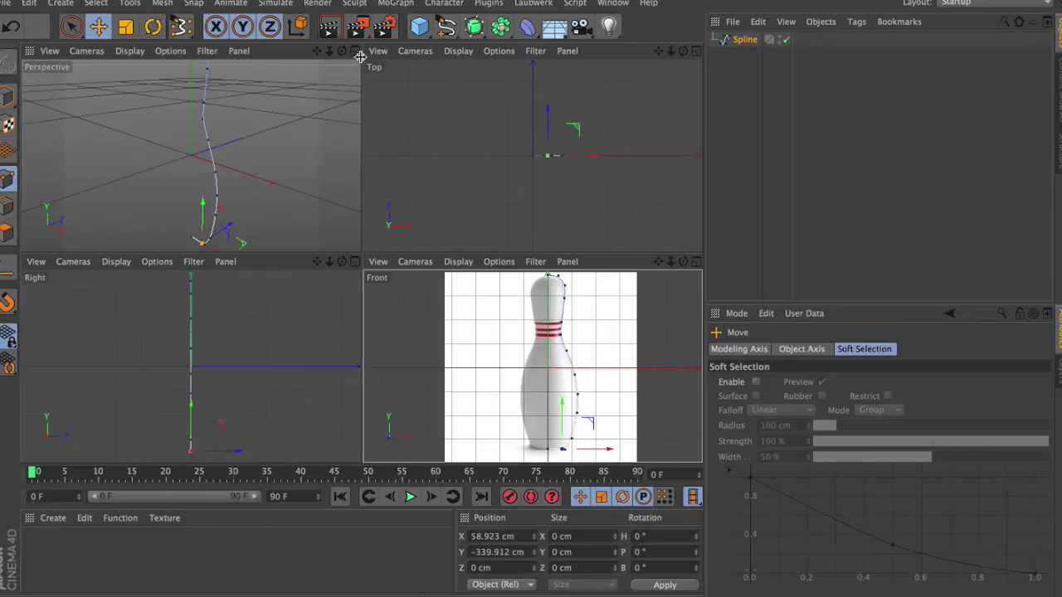
pyautogui.click(355, 52)
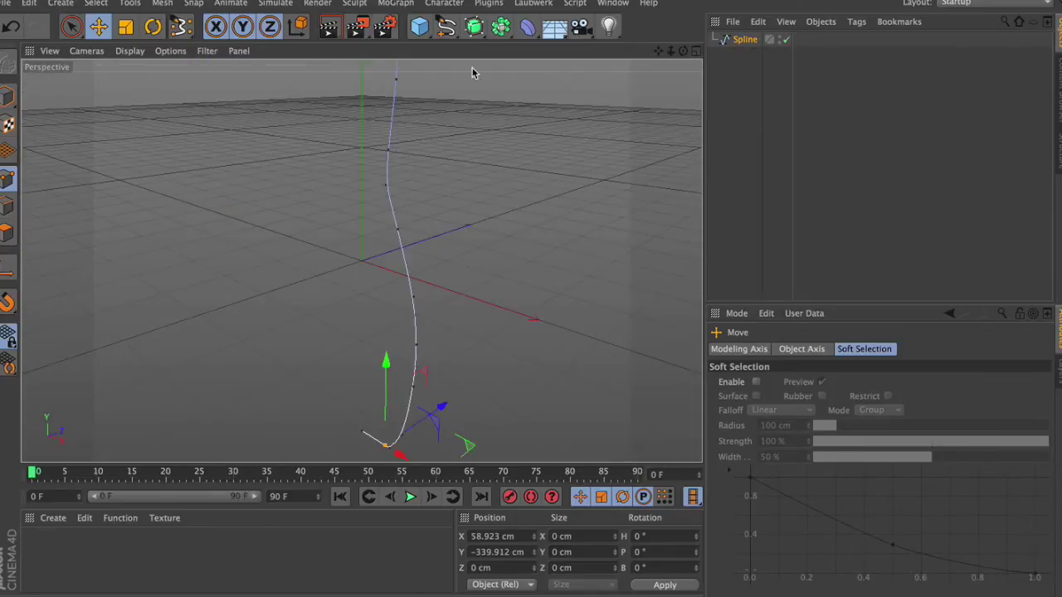
pyautogui.moveTo(682, 53); pyautogui.dragTo(664, 66)
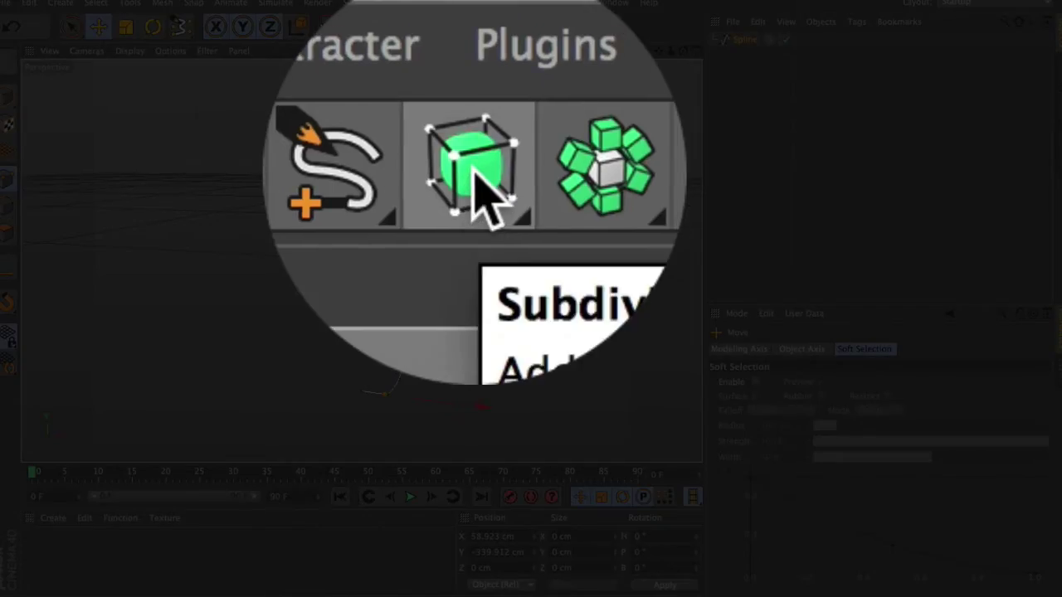
pyautogui.click(474, 172)
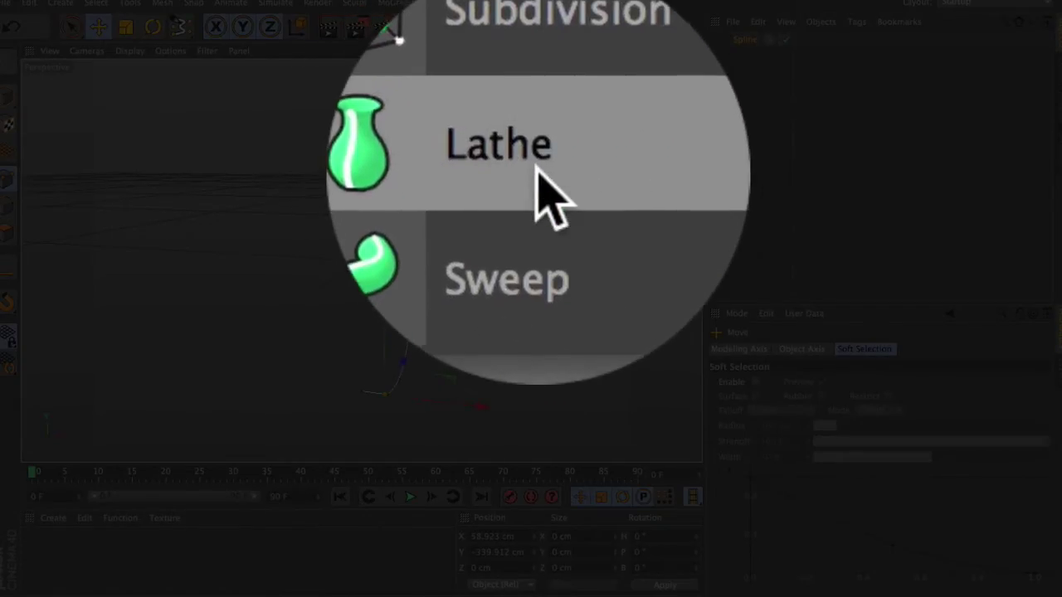
pyautogui.click(538, 78)
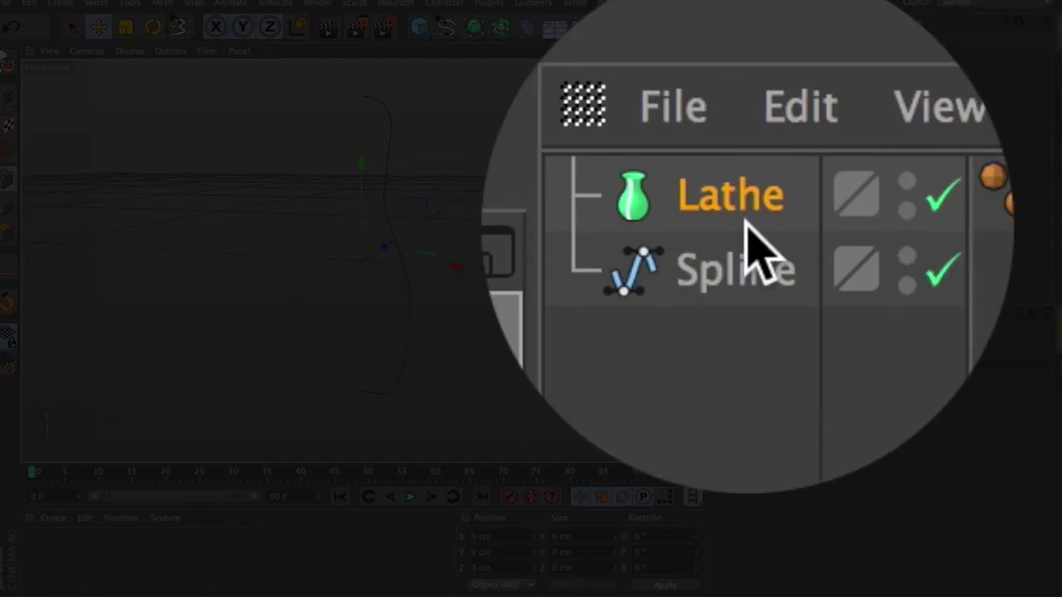
pyautogui.click(741, 55)
pyautogui.moveTo(742, 240); pyautogui.dragTo(717, 145)
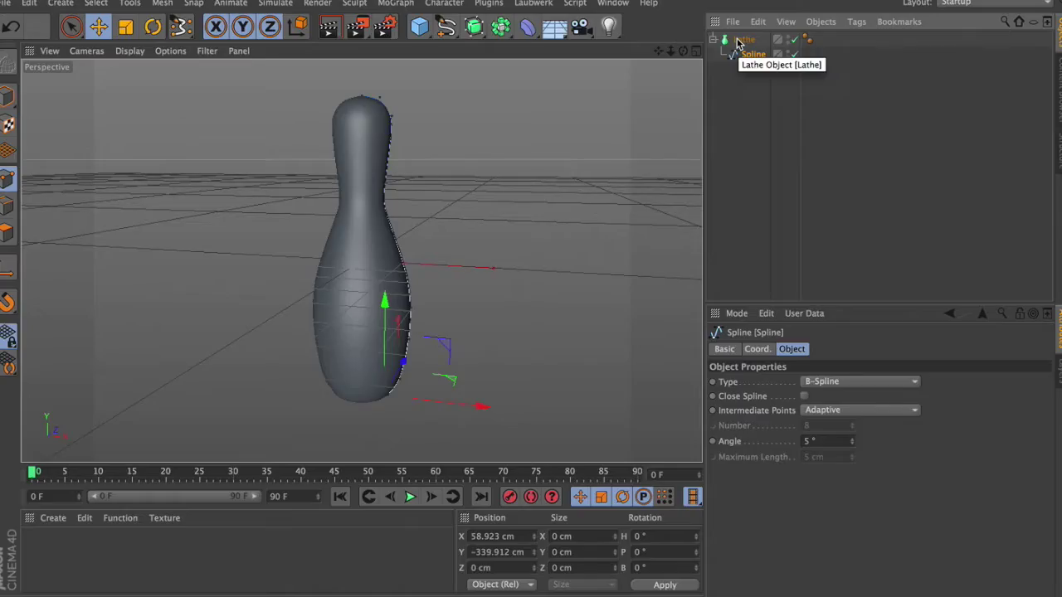
# - Add a Plane object and lower it to just beneath the base of the pin
pyautogui.moveTo(683, 50); pyautogui.dragTo(548, 51)
pyautogui.keyDown('alt'); pyautogui.moveTo(361, 260); pyautogui.dragTo(361, 260); pyautogui.keyUp('alt')
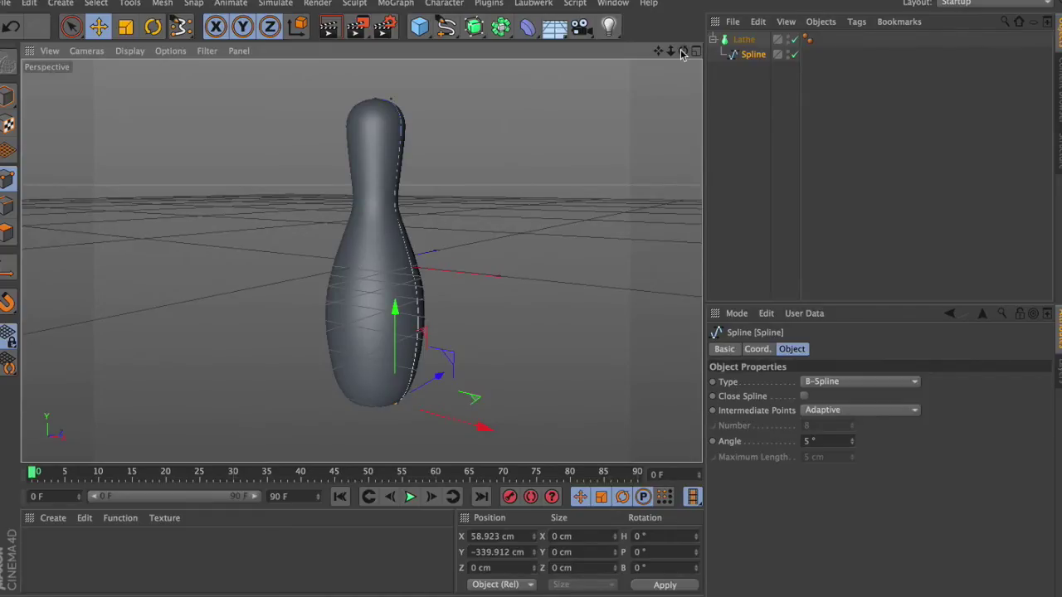
pyautogui.moveTo(682, 51); pyautogui.dragTo(681, 52)
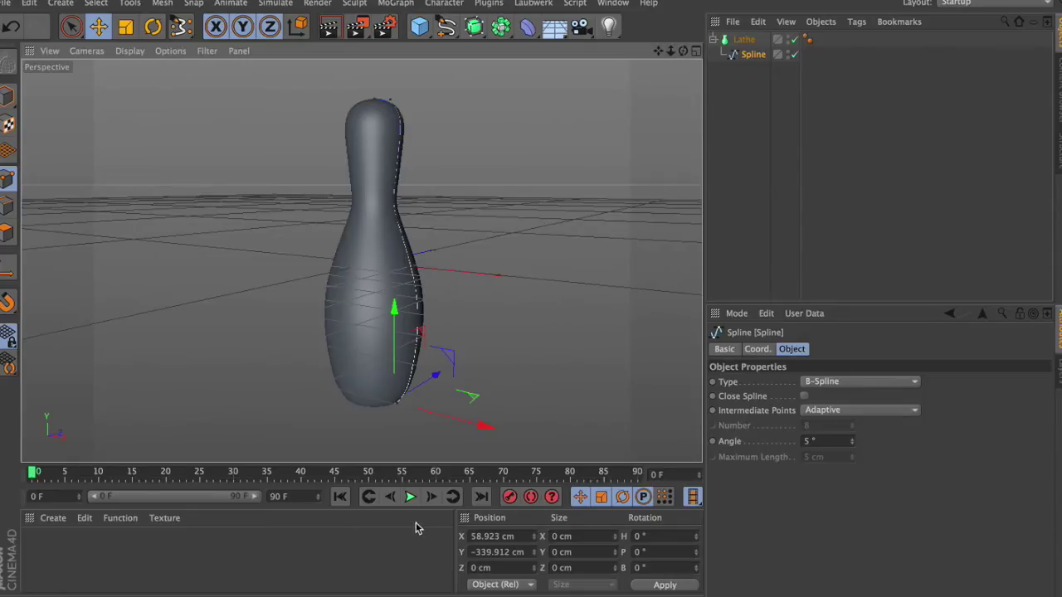
pyautogui.moveTo(670, 52); pyautogui.dragTo(630, 54)
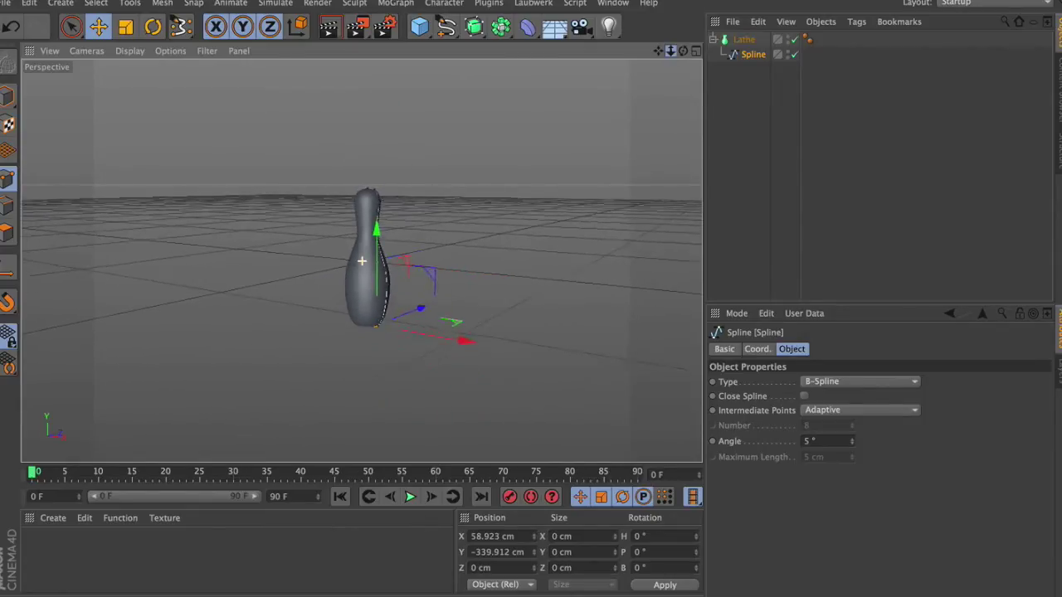
pyautogui.click(420, 29)
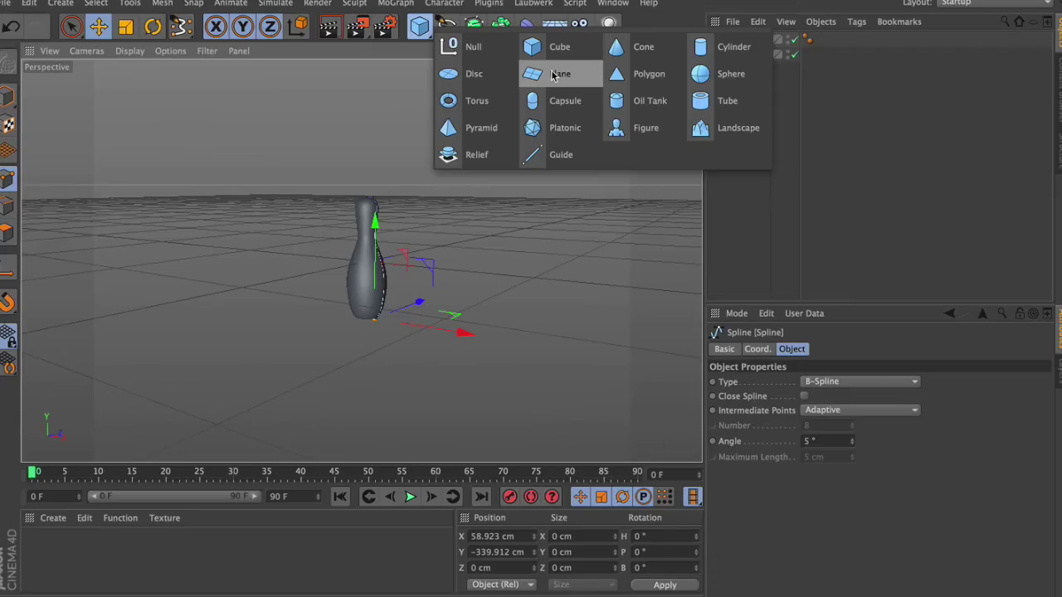
pyautogui.click(553, 75)
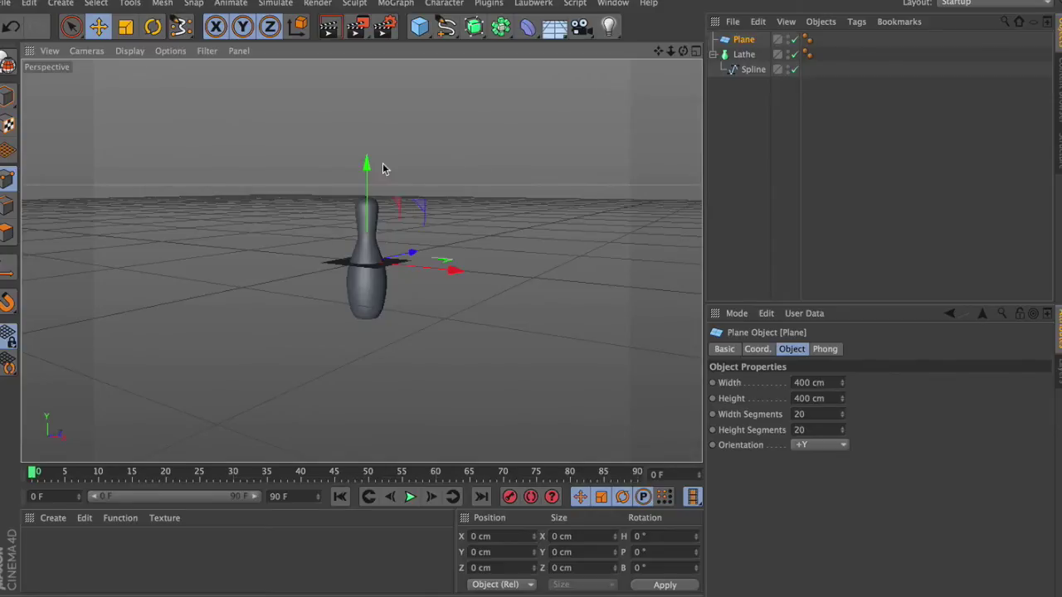
pyautogui.moveTo(368, 162); pyautogui.dragTo(357, 223)
# - Raise the plane slightly, using the Right view, so that it sits flush with the pin's flat bottom
pyautogui.moveTo(682, 50); pyautogui.dragTo(730, 35)
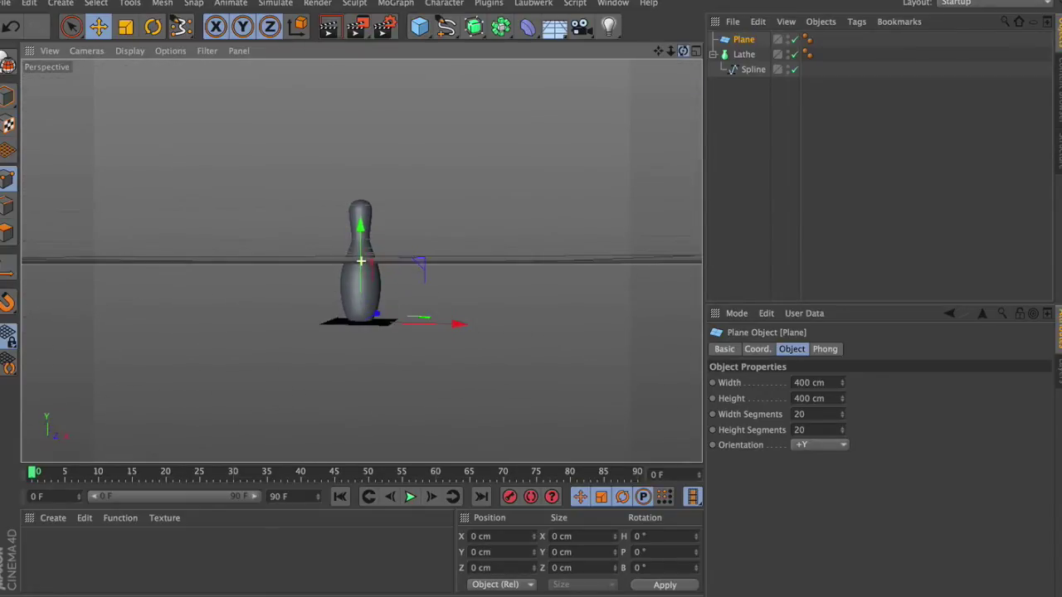
pyautogui.keyDown('alt'); pyautogui.moveTo(610, 141); pyautogui.dragTo(610, 149); pyautogui.keyUp('alt')
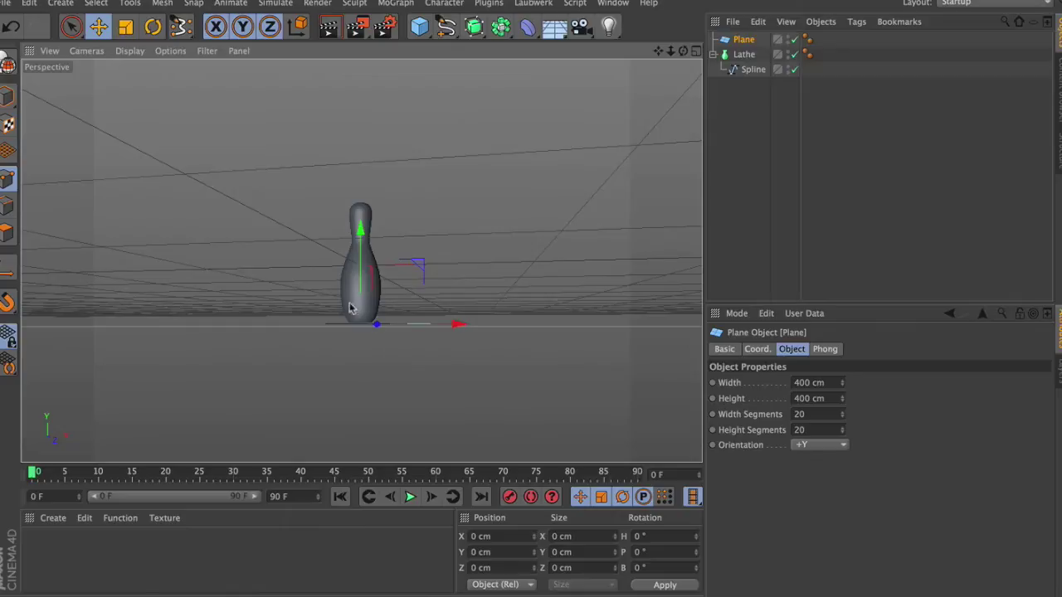
pyautogui.click(696, 52)
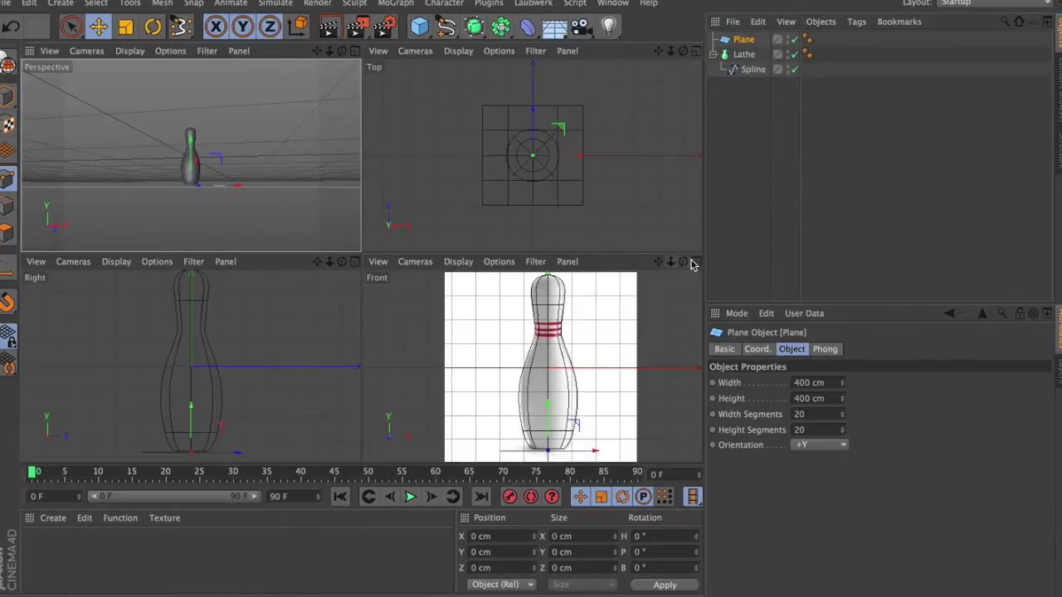
pyautogui.click(354, 262)
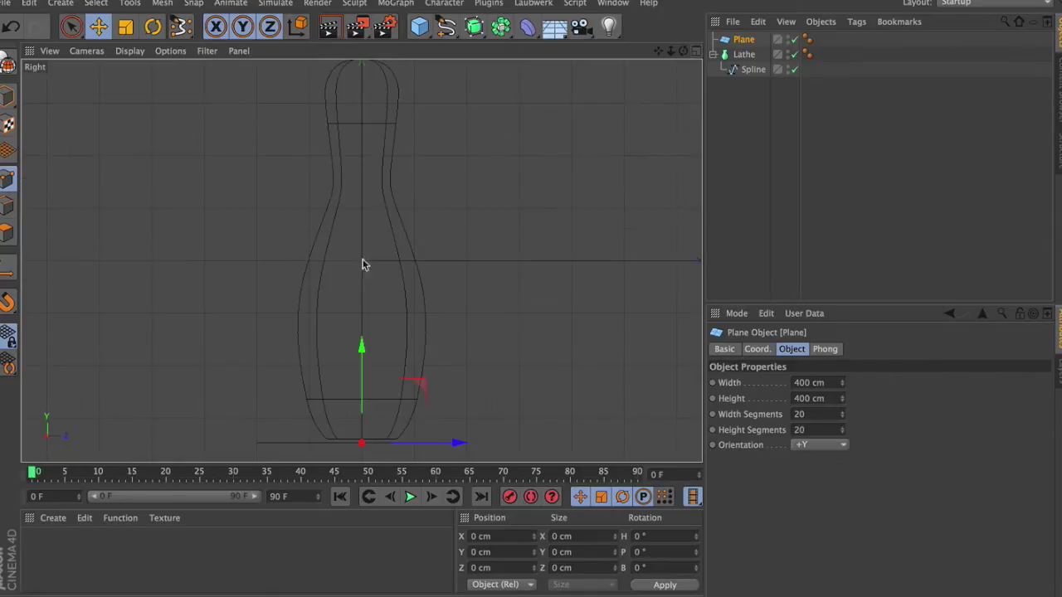
pyautogui.moveTo(671, 52)
pyautogui.mouseDown()
pyautogui.moveTo(676, 62)
pyautogui.moveTo(688, 51)
pyautogui.moveTo(659, 52)
pyautogui.moveTo(668, 3)
pyautogui.moveTo(672, 51)
pyautogui.moveTo(689, 52)
pyautogui.mouseUp()
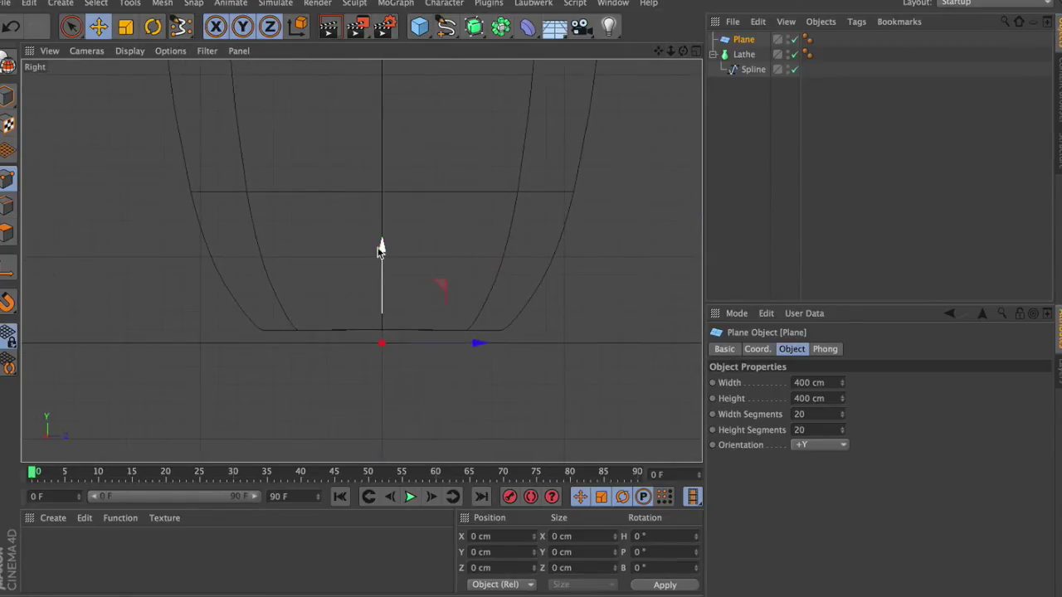
pyautogui.moveTo(381, 247); pyautogui.dragTo(381, 237)
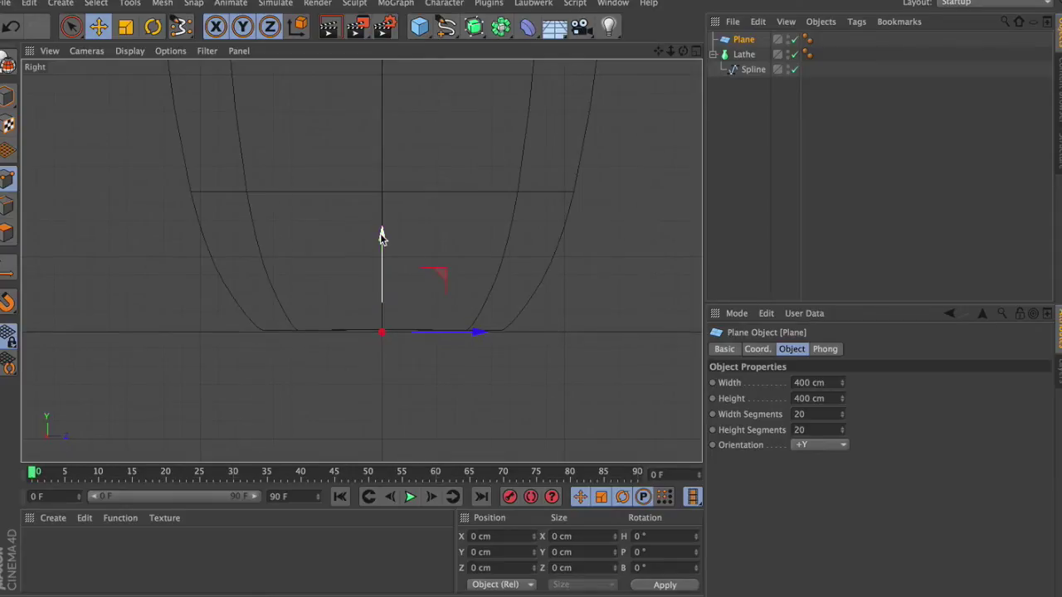
pyautogui.moveTo(671, 51); pyautogui.dragTo(672, 53)
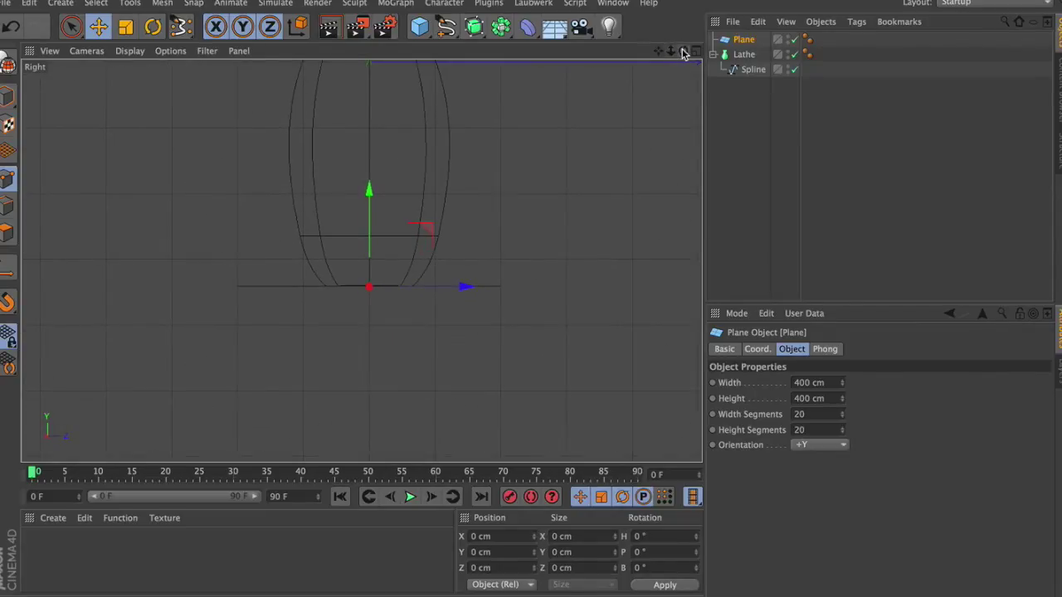
pyautogui.click(695, 52)
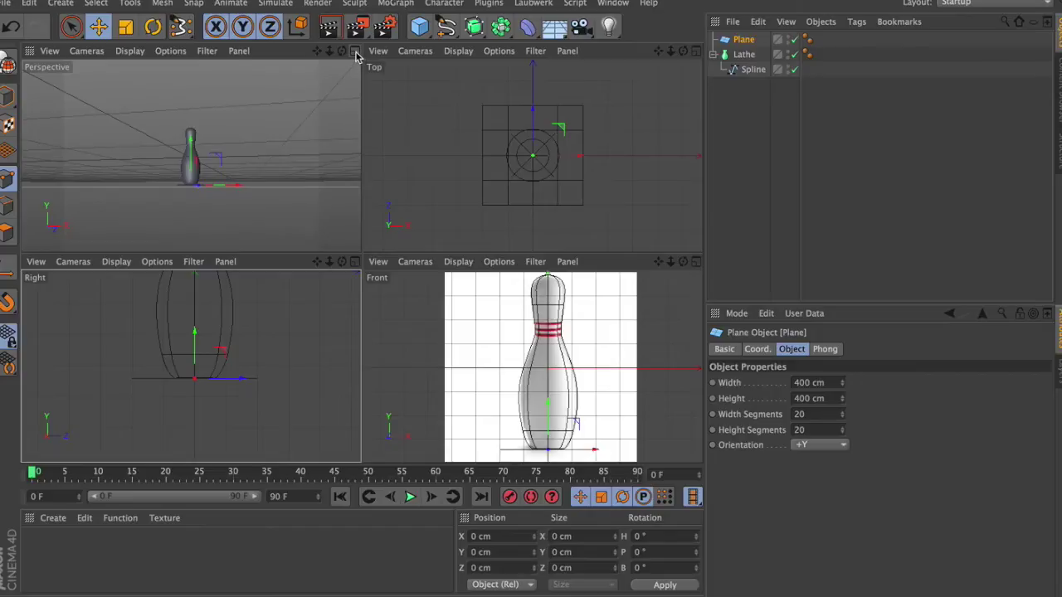
pyautogui.click(354, 52)
pyautogui.moveTo(683, 51); pyautogui.dragTo(683, 93)
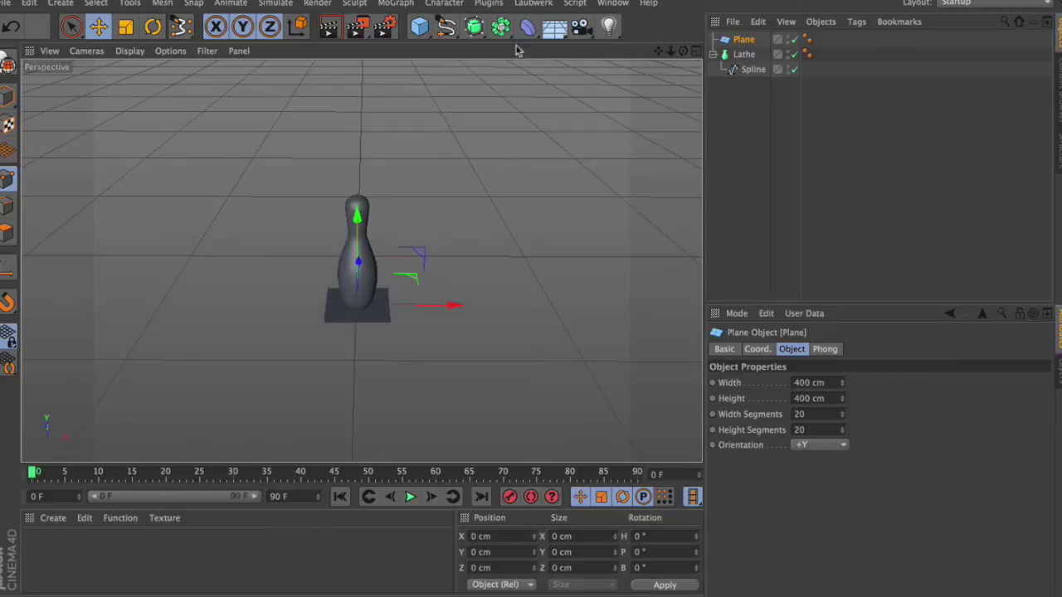
# - Display the perspective view with Gouraud shading with lines so the mesh segments are drawn
pyautogui.click(130, 55)
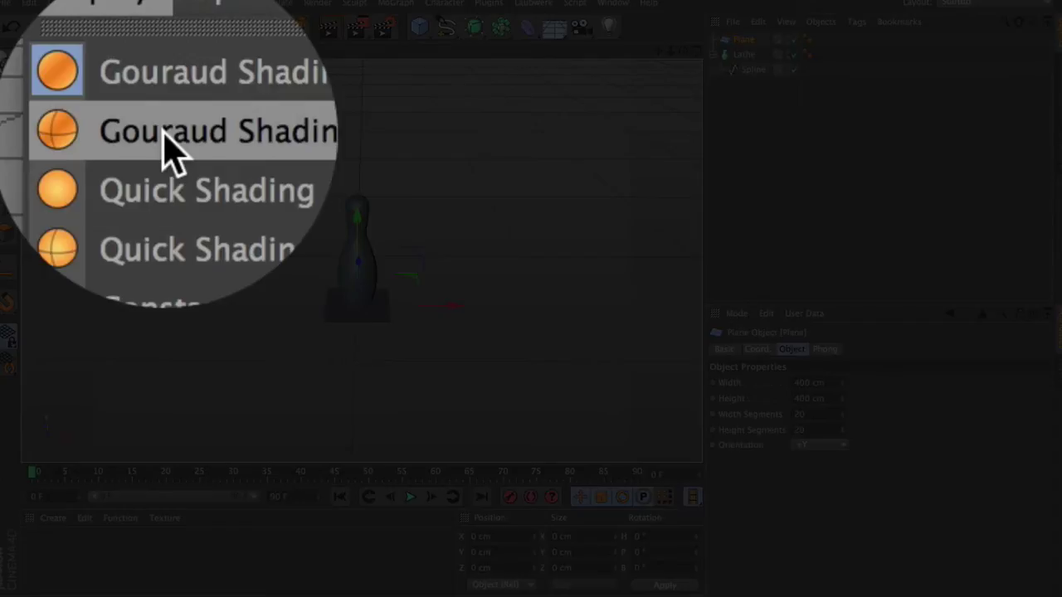
pyautogui.click(154, 84)
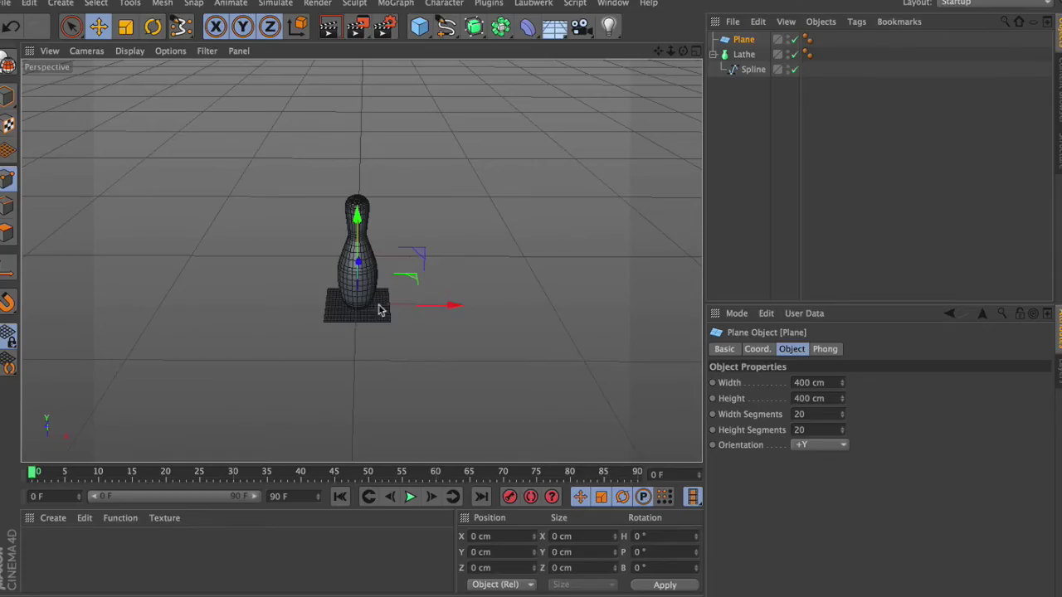
# - Scale the plane as a whole object to about 6913 cm in width and 2049 cm in height
pyautogui.click(11, 92)
pyautogui.press('t')
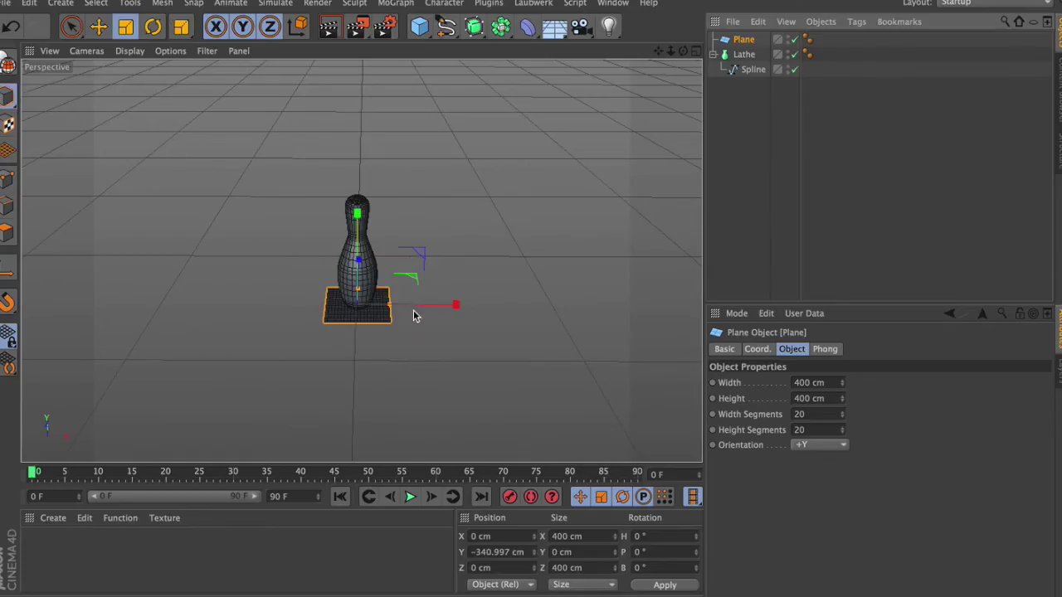
pyautogui.moveTo(670, 51); pyautogui.dragTo(652, 69)
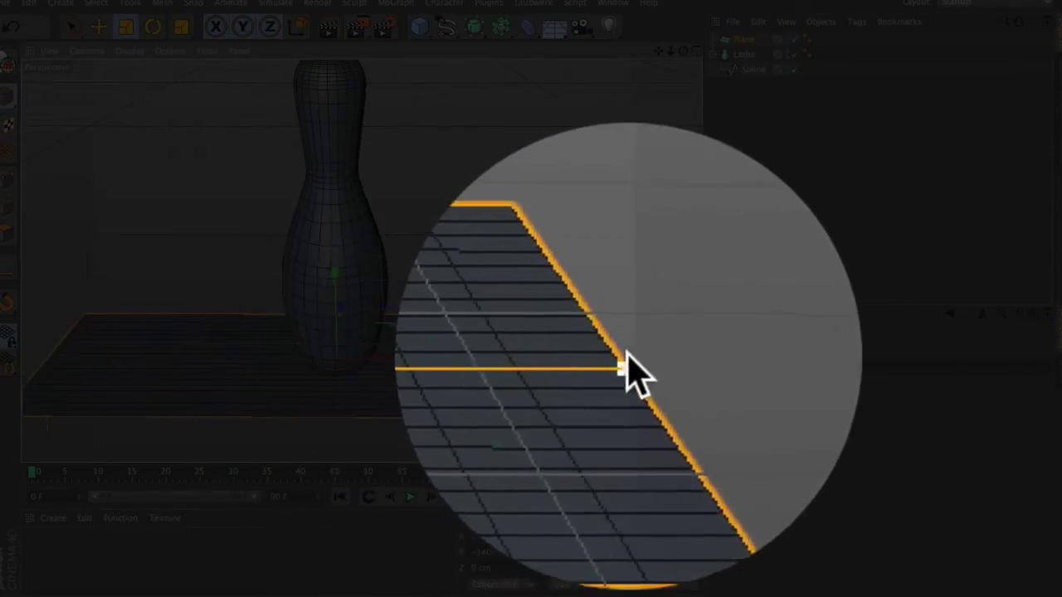
pyautogui.moveTo(626, 352)
pyautogui.mouseDown()
pyautogui.moveTo(640, 353)
pyautogui.moveTo(461, 360)
pyautogui.moveTo(632, 345)
pyautogui.mouseUp()
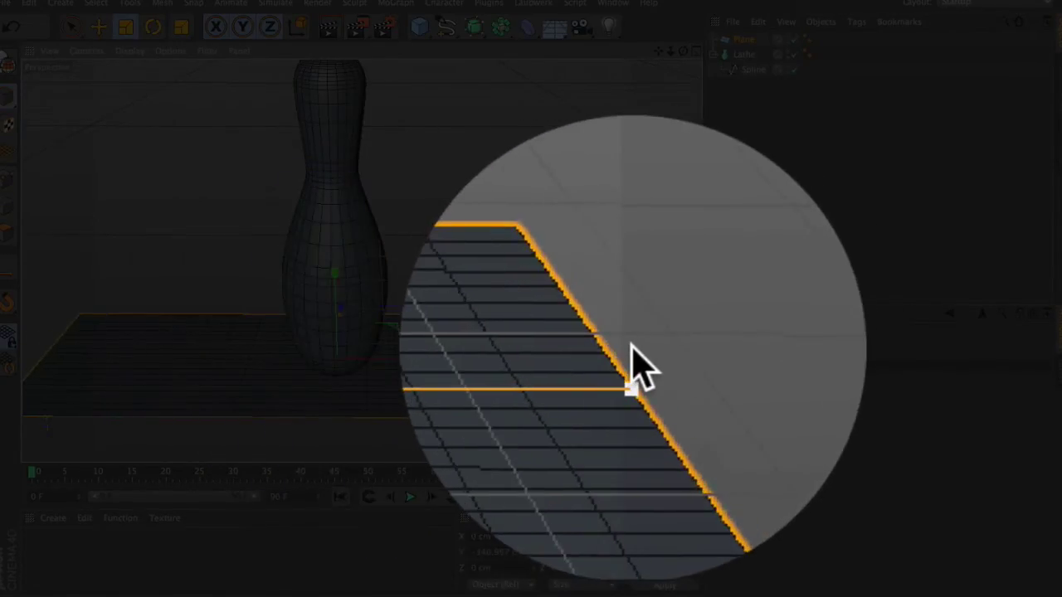
pyautogui.moveTo(670, 52); pyautogui.dragTo(498, 51)
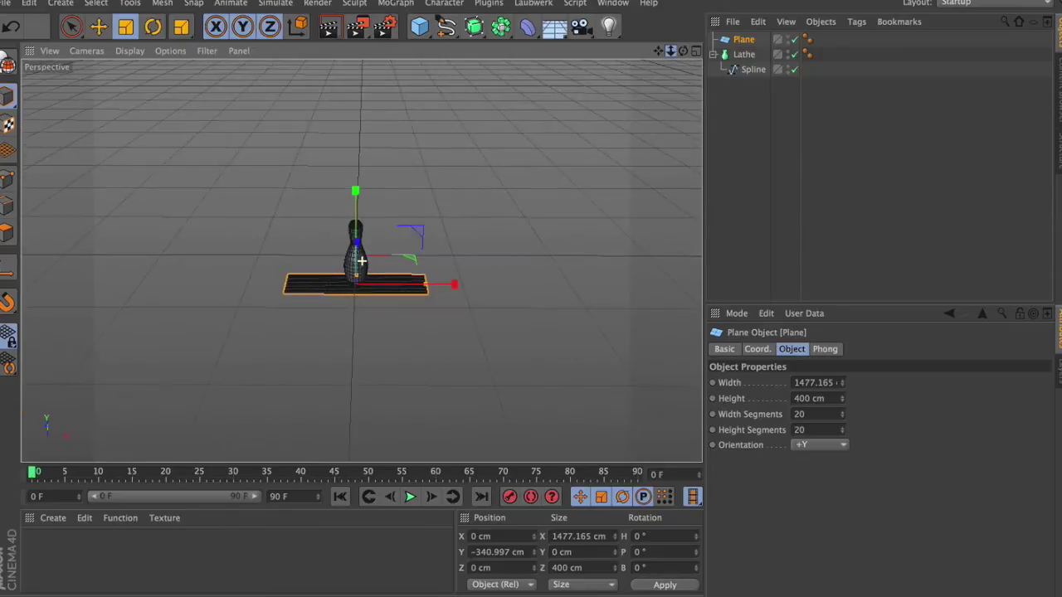
pyautogui.moveTo(425, 287); pyautogui.dragTo(684, 275)
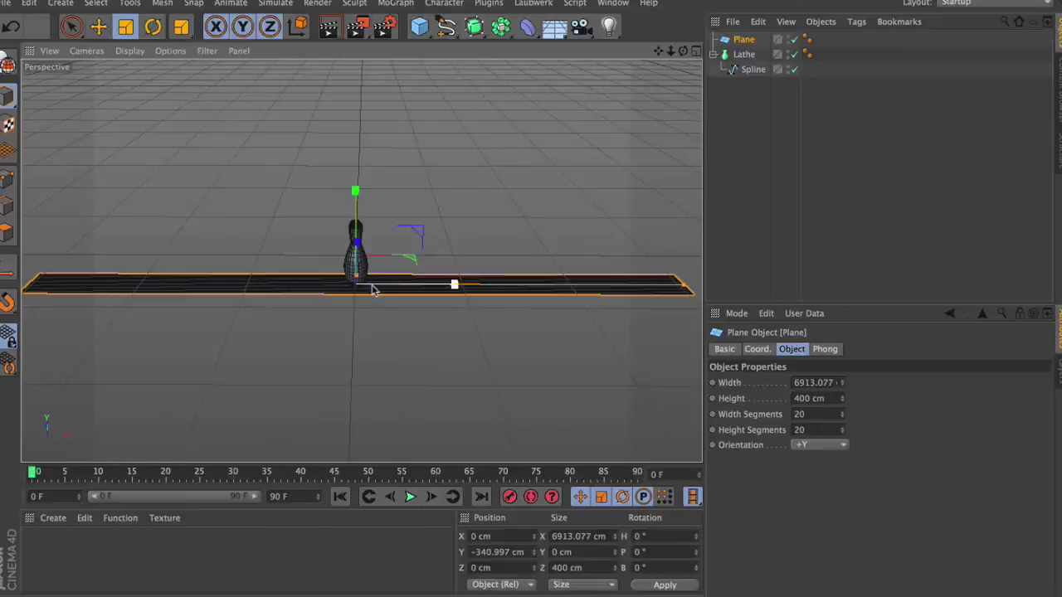
pyautogui.moveTo(355, 275); pyautogui.dragTo(364, 243)
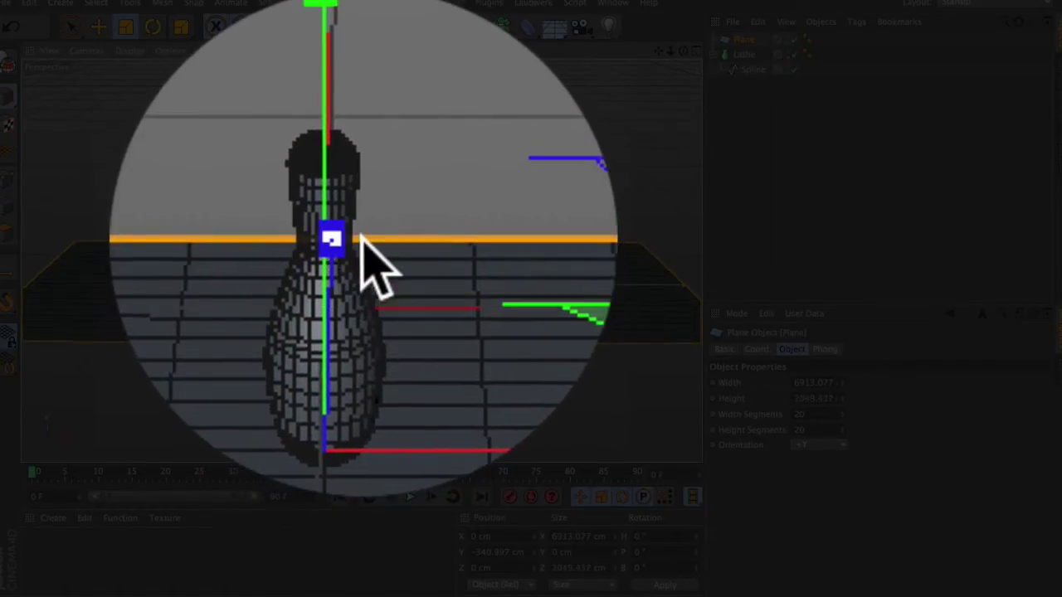
# - Disable the Lathe object and its child spline to hide the pin
pyautogui.moveTo(676, 54); pyautogui.dragTo(767, 71)
pyautogui.keyDown('alt'); pyautogui.moveTo(361, 261); pyautogui.dragTo(361, 260); pyautogui.keyUp('alt')
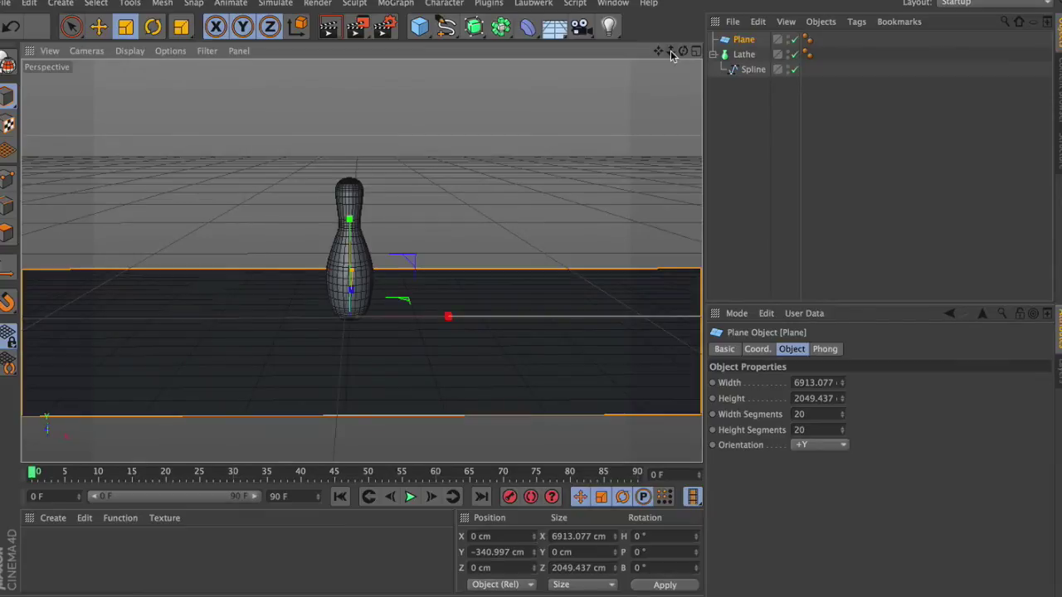
pyautogui.moveTo(681, 51)
pyautogui.mouseDown()
pyautogui.moveTo(360, 260)
pyautogui.moveTo(681, 52)
pyautogui.mouseUp()
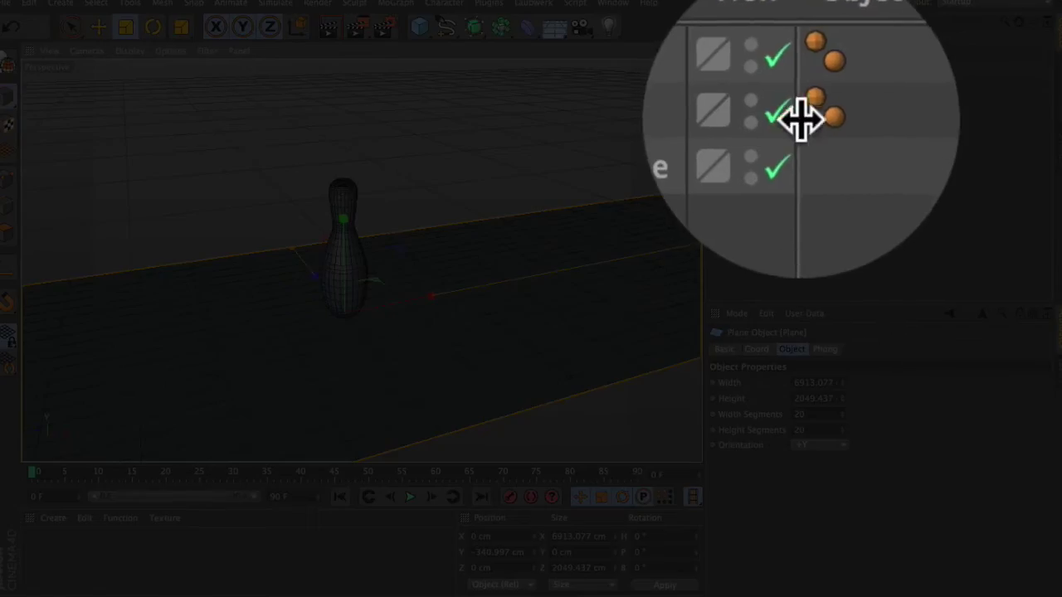
pyautogui.click(794, 119)
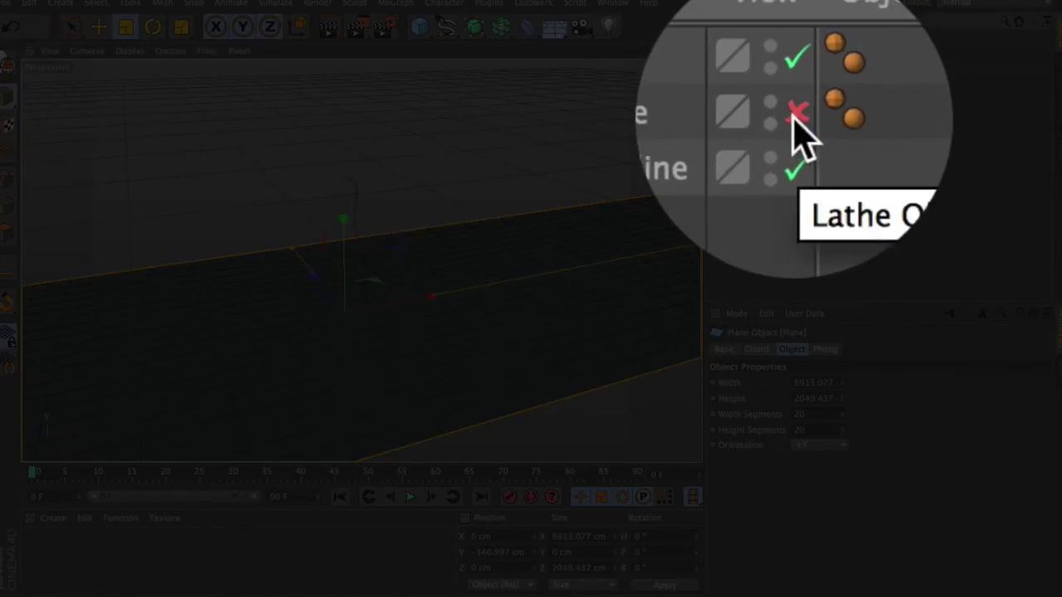
pyautogui.click(794, 68)
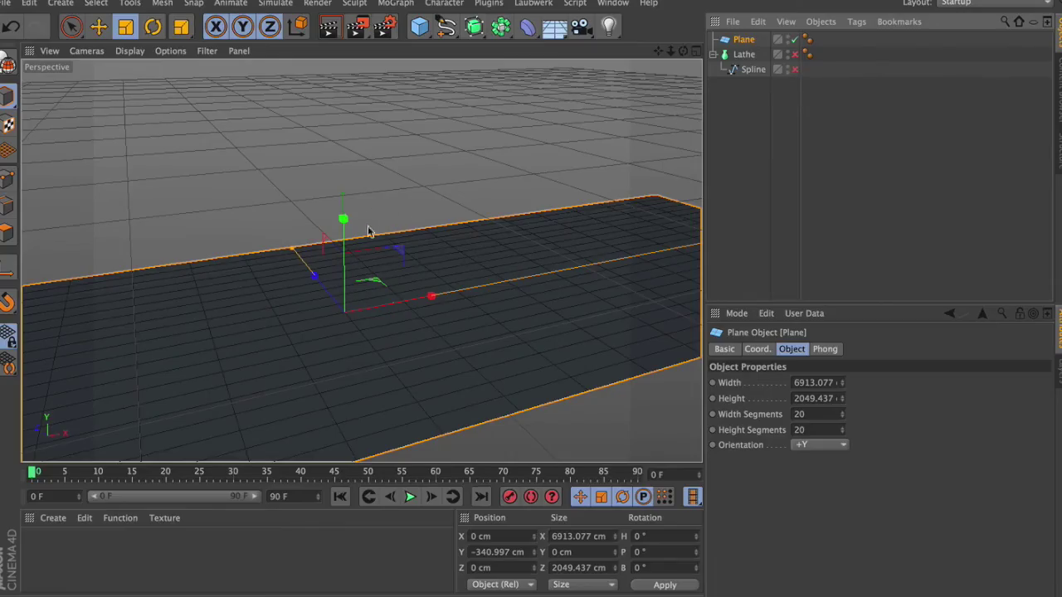
# - Add a Sphere object and scale it uniformly to a radius of about 251 cm
pyautogui.click(432, 188)
pyautogui.click(420, 27)
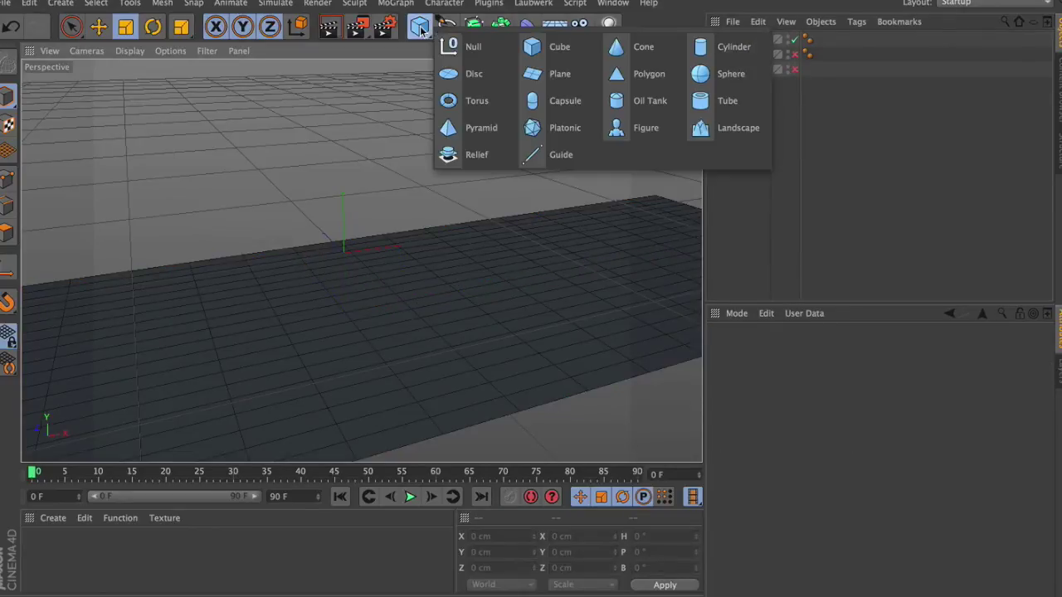
pyautogui.click(719, 75)
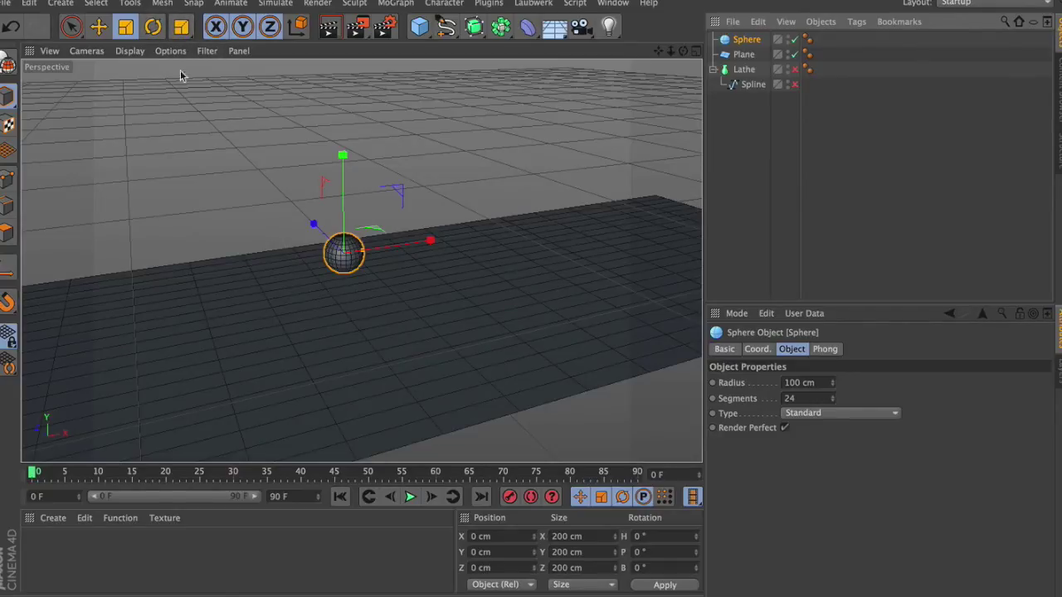
pyautogui.moveTo(435, 238); pyautogui.dragTo(557, 229)
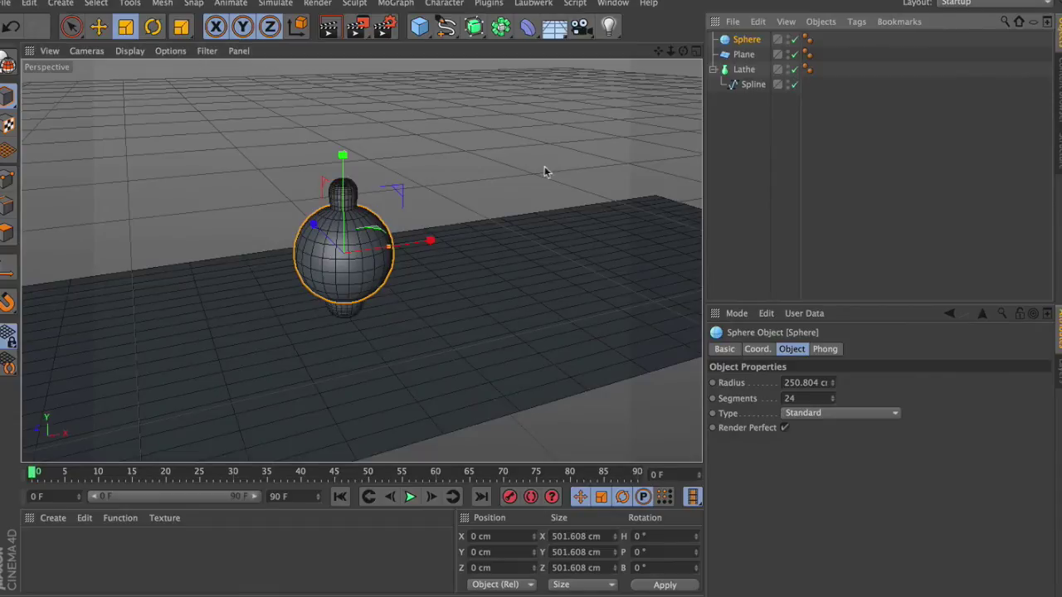
# - Move the sphere along the X axis to about 413 cm so it sits beside the pin
pyautogui.click(98, 27)
pyautogui.moveTo(429, 241); pyautogui.dragTo(496, 240)
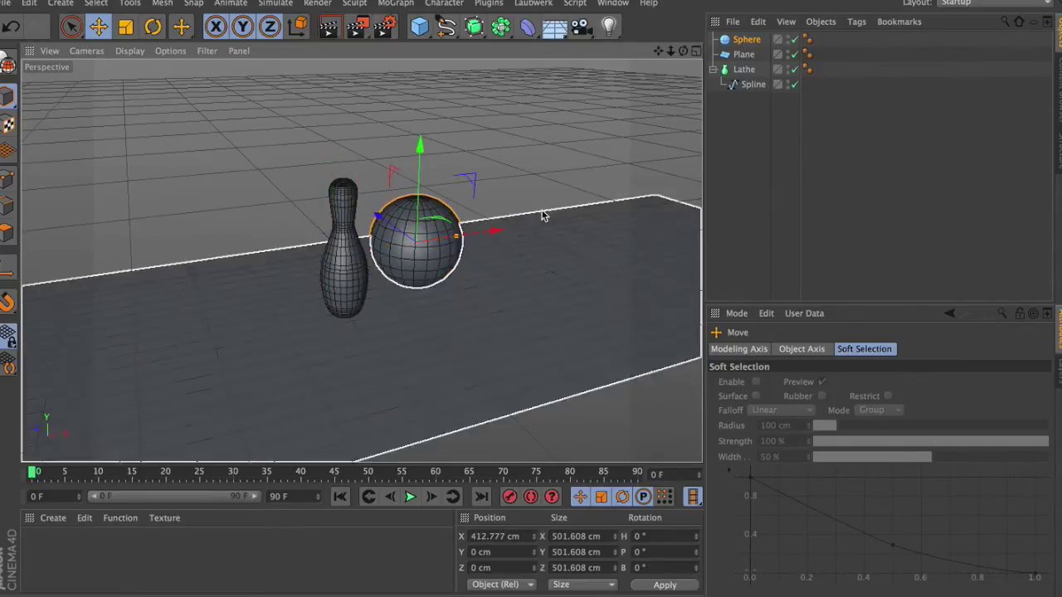
# - Scale the sphere up slightly to about 564 cm across
pyautogui.moveTo(683, 51); pyautogui.dragTo(663, 33)
pyautogui.keyDown('alt'); pyautogui.moveTo(361, 261); pyautogui.dragTo(361, 261); pyautogui.keyUp('alt')
pyautogui.click(746, 40)
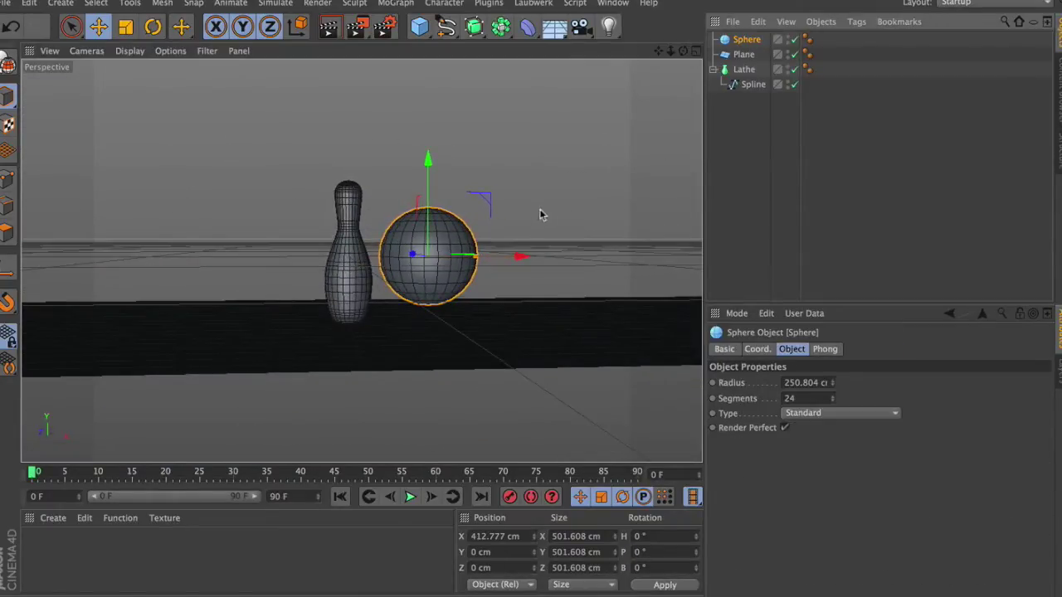
pyautogui.click(126, 26)
pyautogui.moveTo(525, 256); pyautogui.dragTo(535, 258)
pyautogui.moveTo(683, 51)
pyautogui.mouseDown()
pyautogui.moveTo(360, 260)
pyautogui.moveTo(682, 51)
pyautogui.mouseUp()
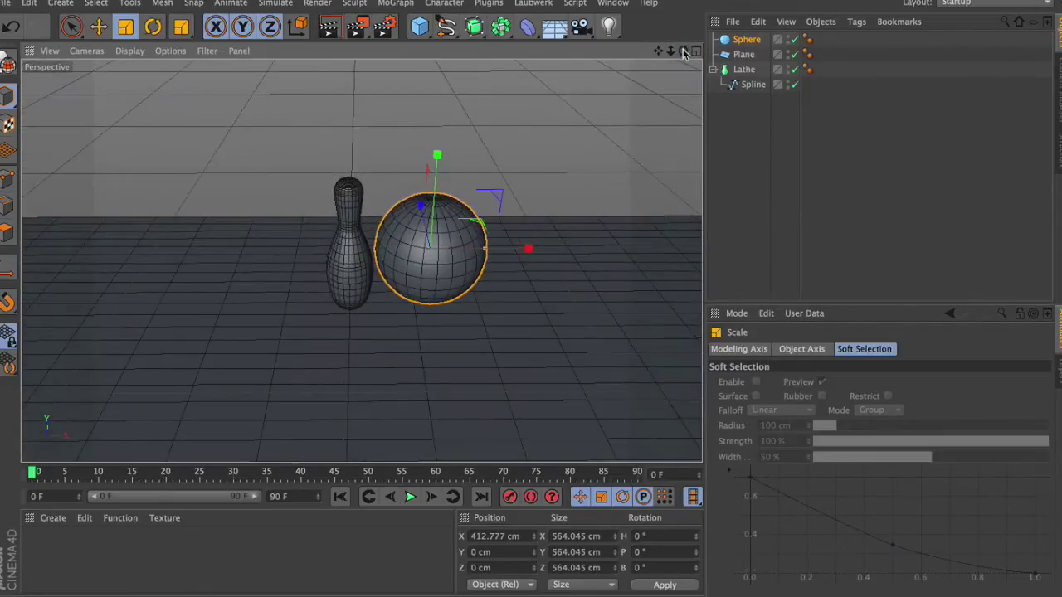
# - Hide the pin again by disabling the Lathe and its spline
pyautogui.click(794, 69)
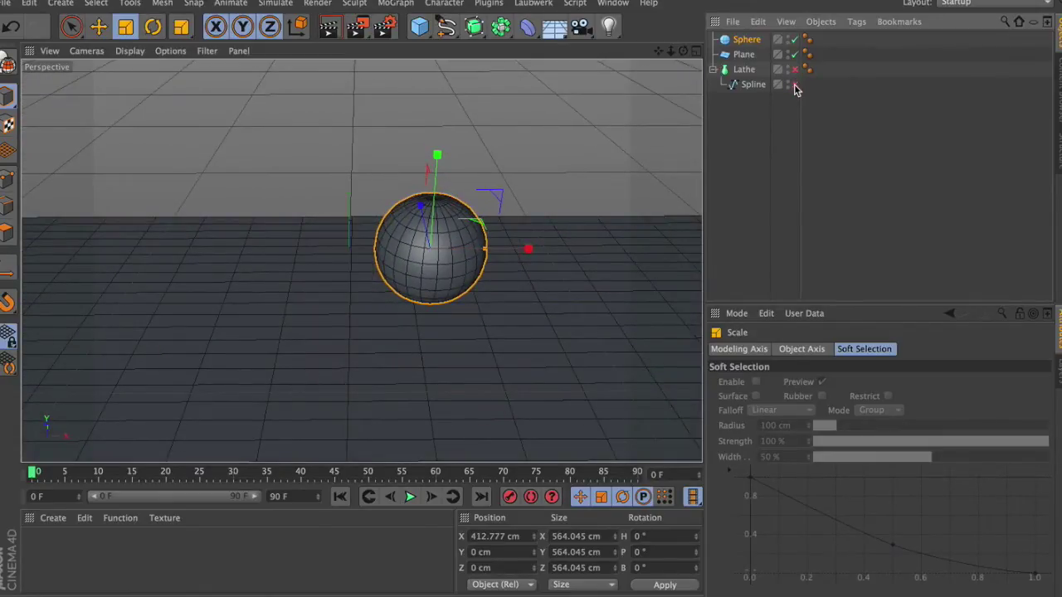
# - Set the sphere's segments to 33 for a finer mesh
pyautogui.moveTo(670, 51); pyautogui.dragTo(671, 52)
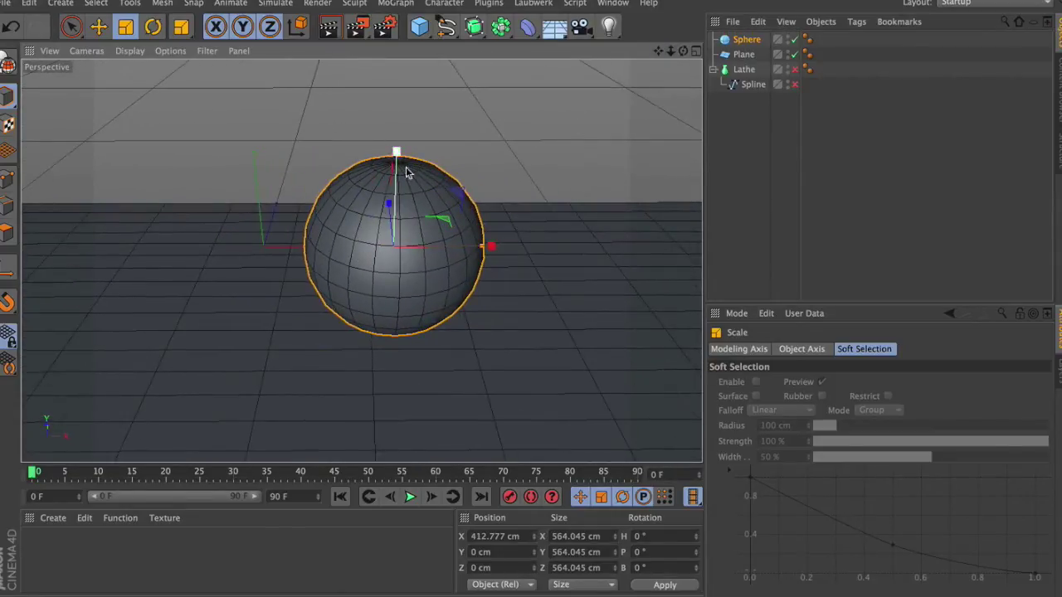
pyautogui.click(749, 41)
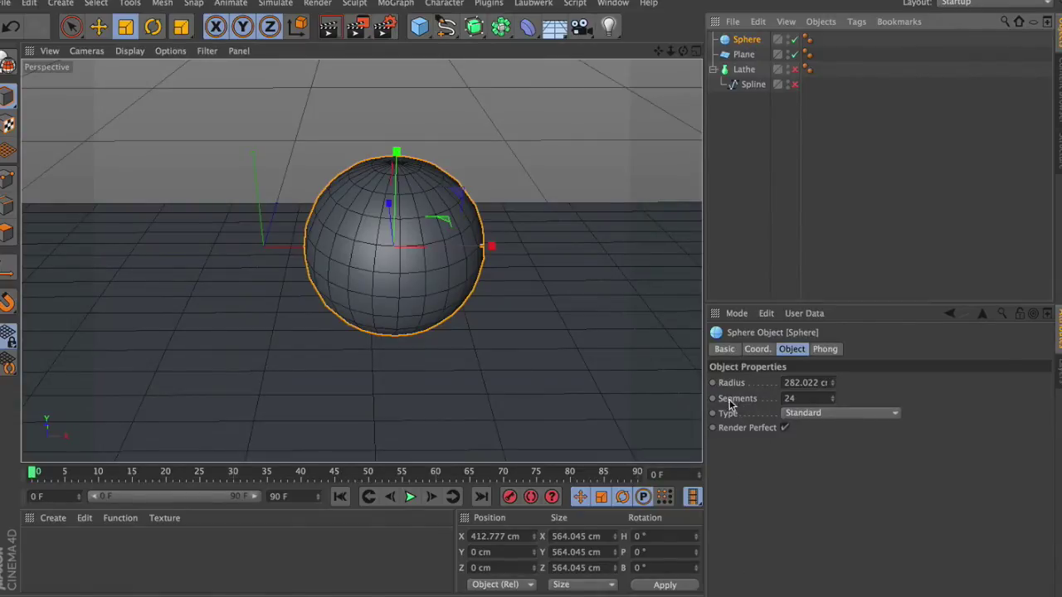
pyautogui.click(832, 397)
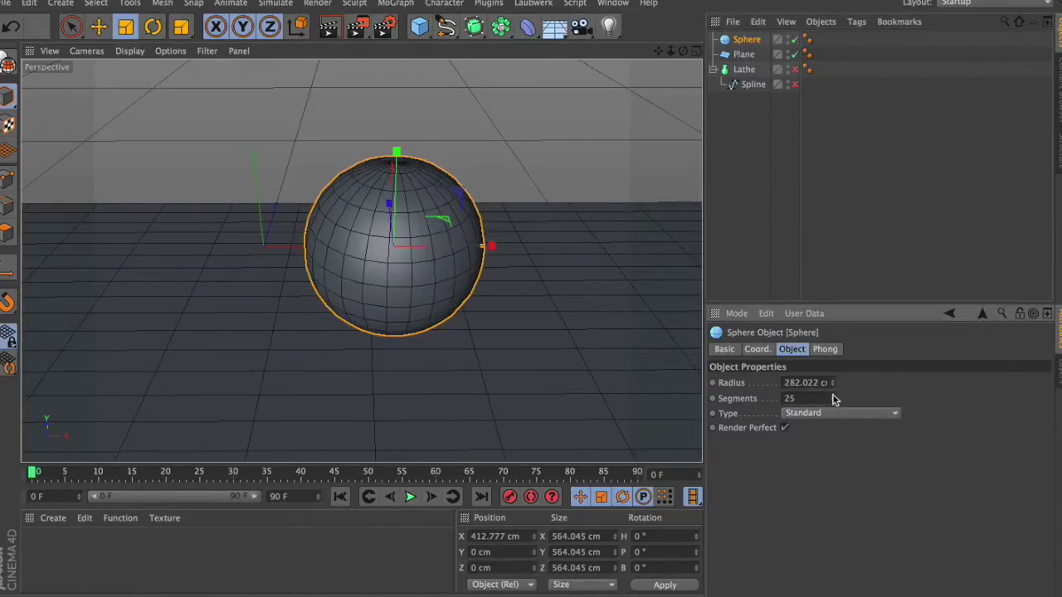
pyautogui.click(833, 397)
pyautogui.click(832, 396)
pyautogui.click(833, 397)
pyautogui.click(796, 365)
pyautogui.click(796, 365)
pyautogui.click(795, 365)
pyautogui.click(796, 366)
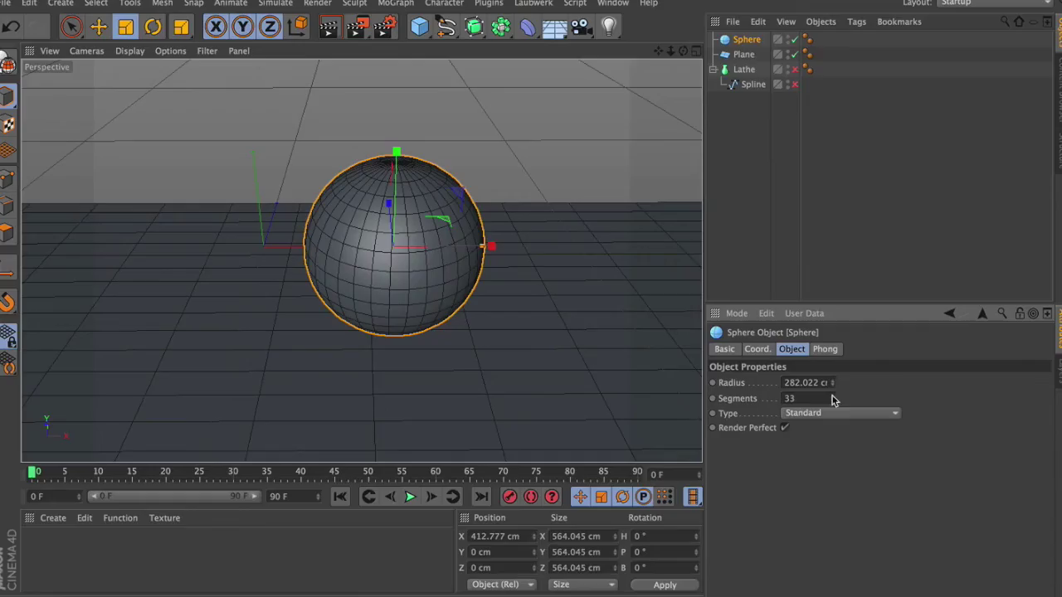
pyautogui.keyDown('alt'); pyautogui.moveTo(361, 261); pyautogui.dragTo(360, 259); pyautogui.keyUp('alt')
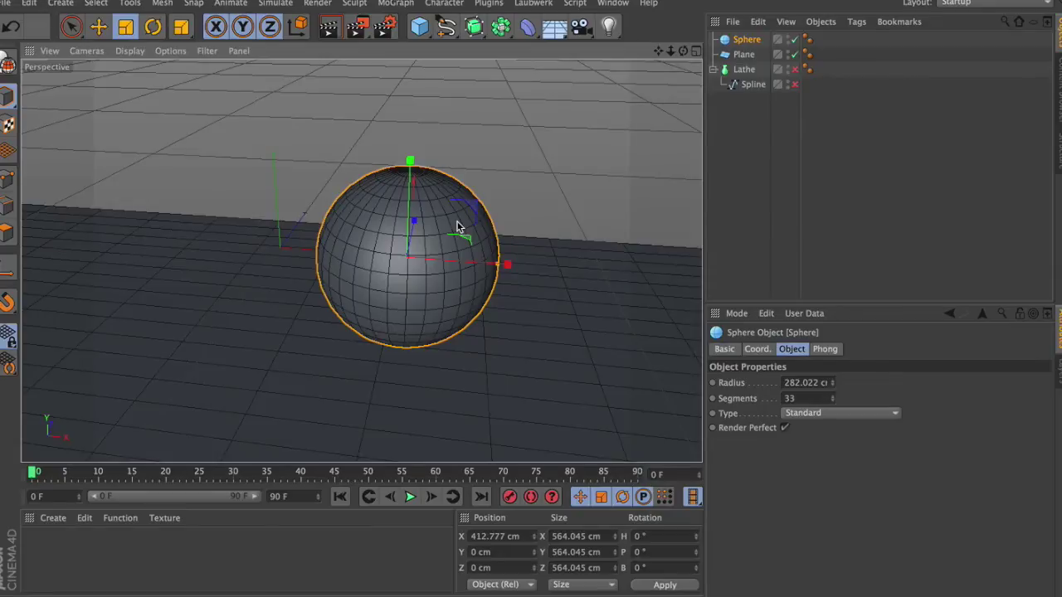
pyautogui.moveTo(683, 54)
pyautogui.mouseDown()
pyautogui.moveTo(664, 60)
pyautogui.moveTo(688, 57)
pyautogui.moveTo(673, 56)
pyautogui.mouseUp()
pyautogui.keyDown('alt'); pyautogui.moveTo(361, 261); pyautogui.dragTo(373, 260); pyautogui.keyUp('alt')
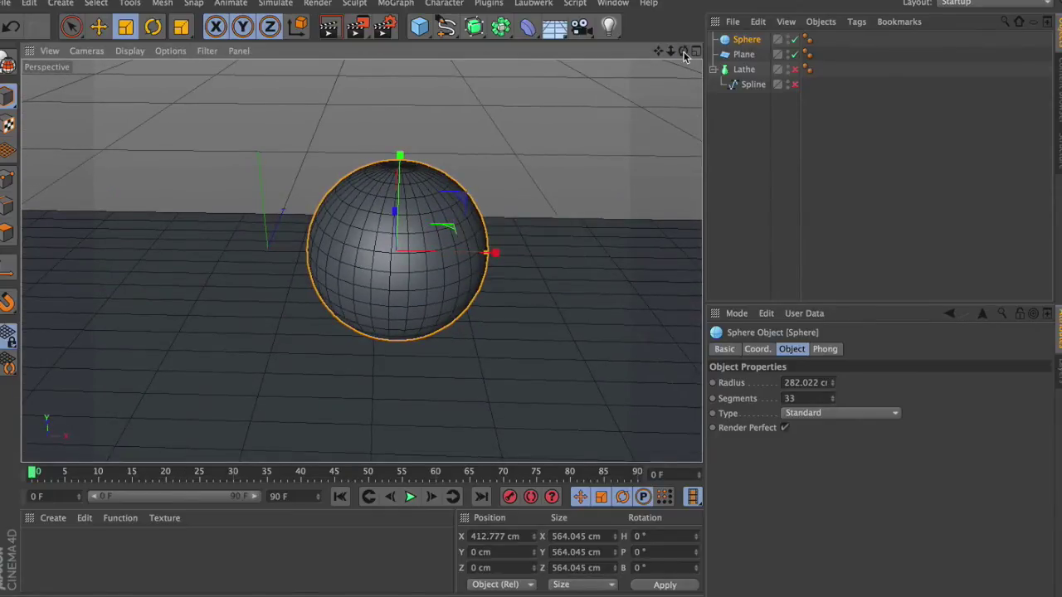
pyautogui.click(500, 27)
pyautogui.moveTo(672, 52)
pyautogui.mouseDown()
pyautogui.moveTo(763, 52)
pyautogui.moveTo(589, 96)
pyautogui.moveTo(678, 53)
pyautogui.moveTo(661, 50)
pyautogui.mouseUp()
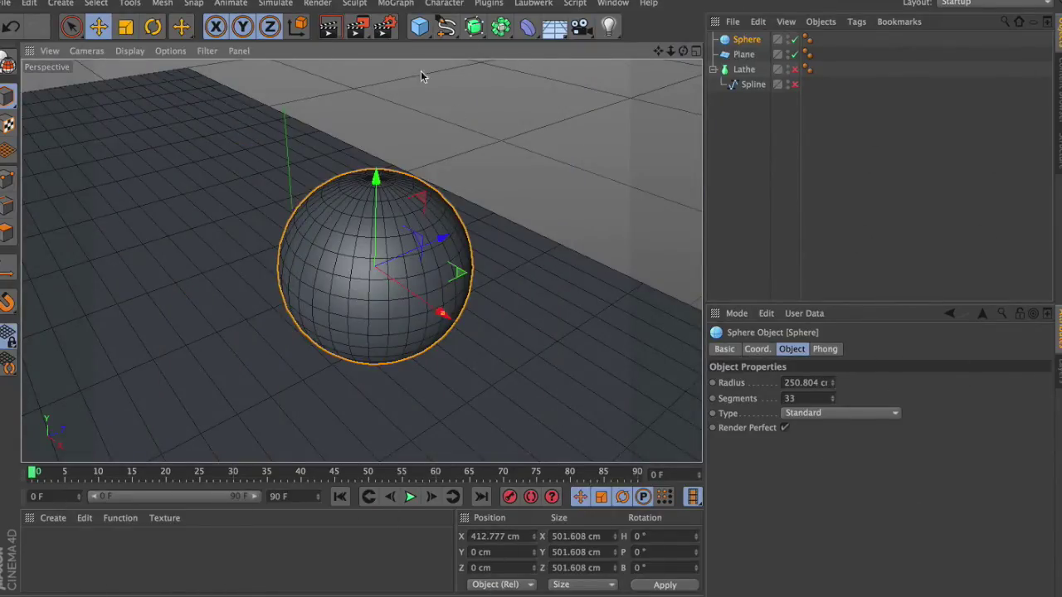
# - Add a second sphere and place it on the upper side of the large ball, at about X 620, Y 136 cm
pyautogui.moveTo(423, 32); pyautogui.dragTo(735, 78)
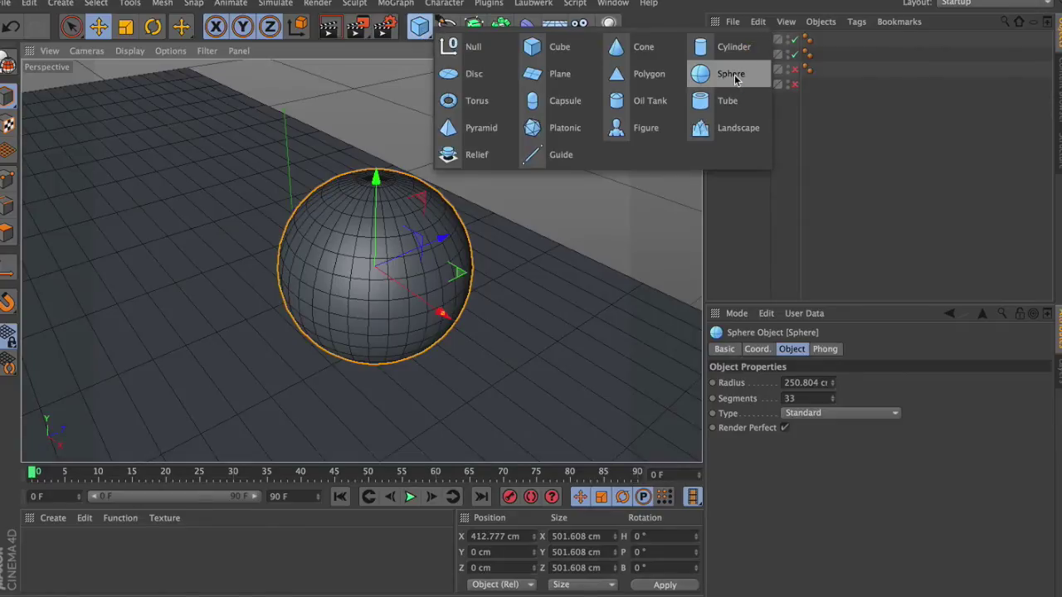
pyautogui.moveTo(735, 78); pyautogui.dragTo(735, 78)
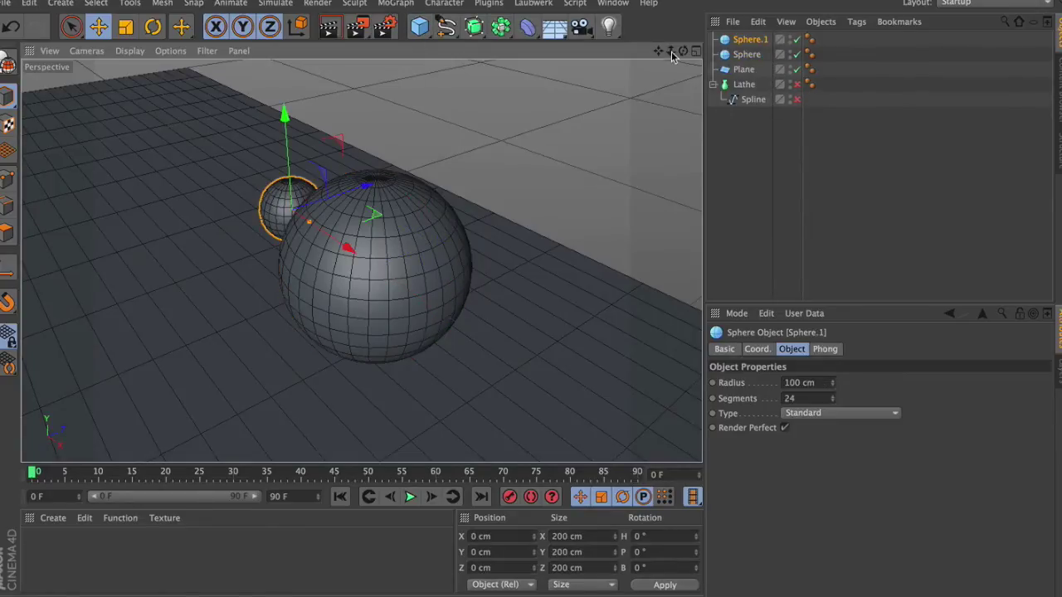
pyautogui.scroll(3, 362, 261)
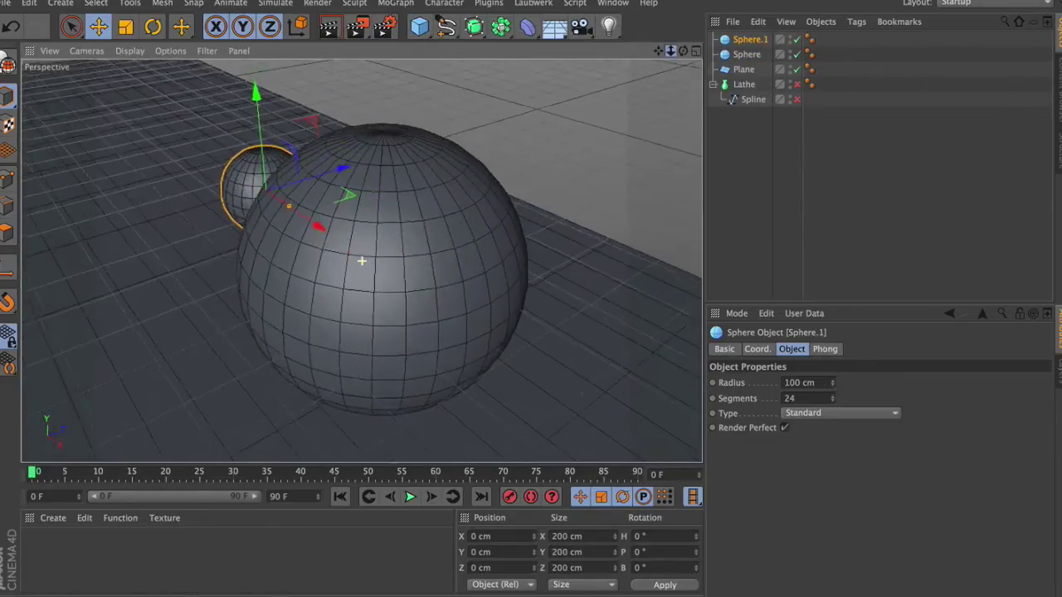
pyautogui.moveTo(321, 232); pyautogui.dragTo(512, 310)
pyautogui.moveTo(482, 246)
pyautogui.mouseDown()
pyautogui.moveTo(476, 157)
pyautogui.moveTo(491, 166)
pyautogui.mouseUp()
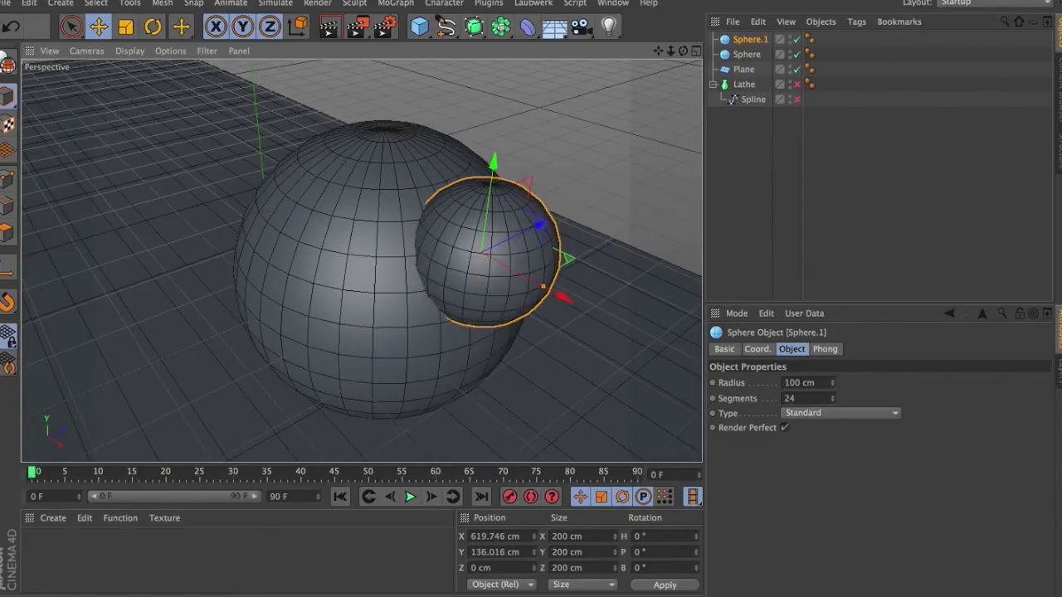
# - Scale the second sphere down uniformly to about 66 cm across, the size of a finger hole
pyautogui.click(139, 28)
pyautogui.moveTo(583, 147); pyautogui.dragTo(308, 253)
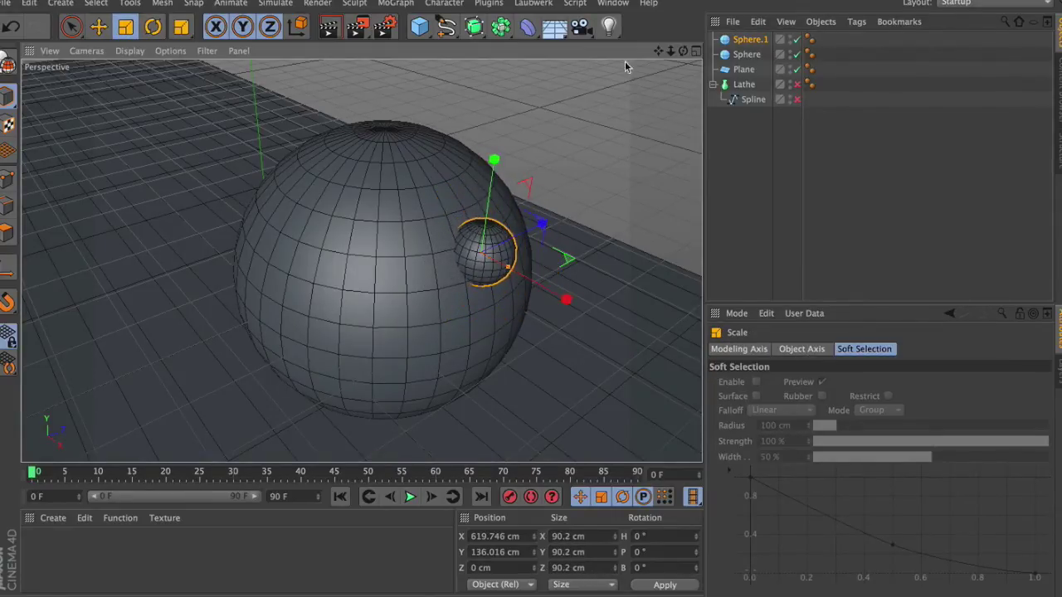
pyautogui.moveTo(682, 51); pyautogui.dragTo(551, 58)
pyautogui.moveTo(361, 260); pyautogui.dragTo(360, 261)
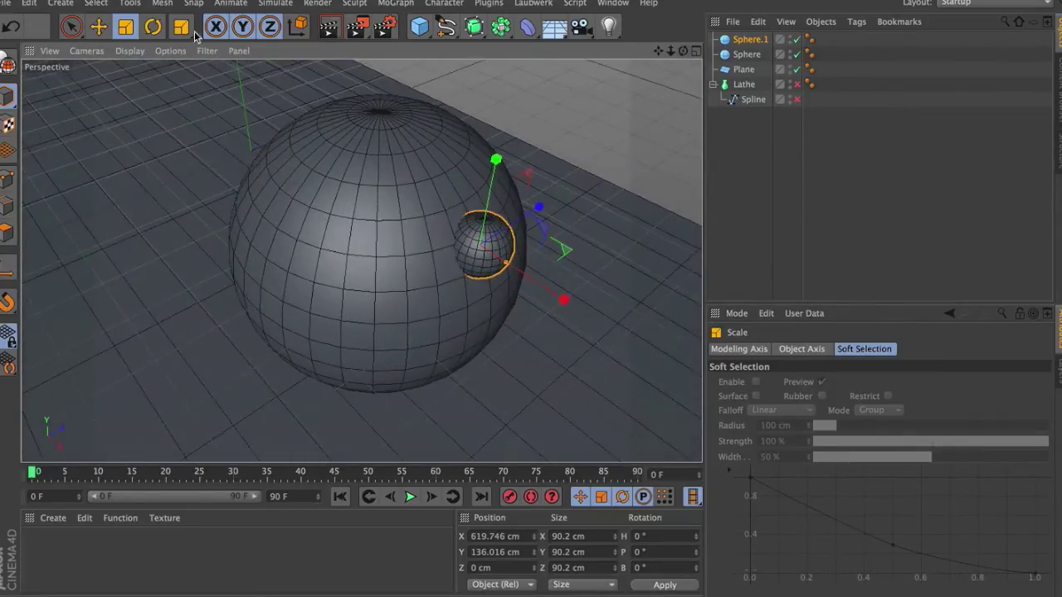
pyautogui.moveTo(610, 163); pyautogui.dragTo(480, 192)
pyautogui.moveTo(683, 52); pyautogui.dragTo(573, 33)
pyautogui.moveTo(361, 260); pyautogui.dragTo(361, 260)
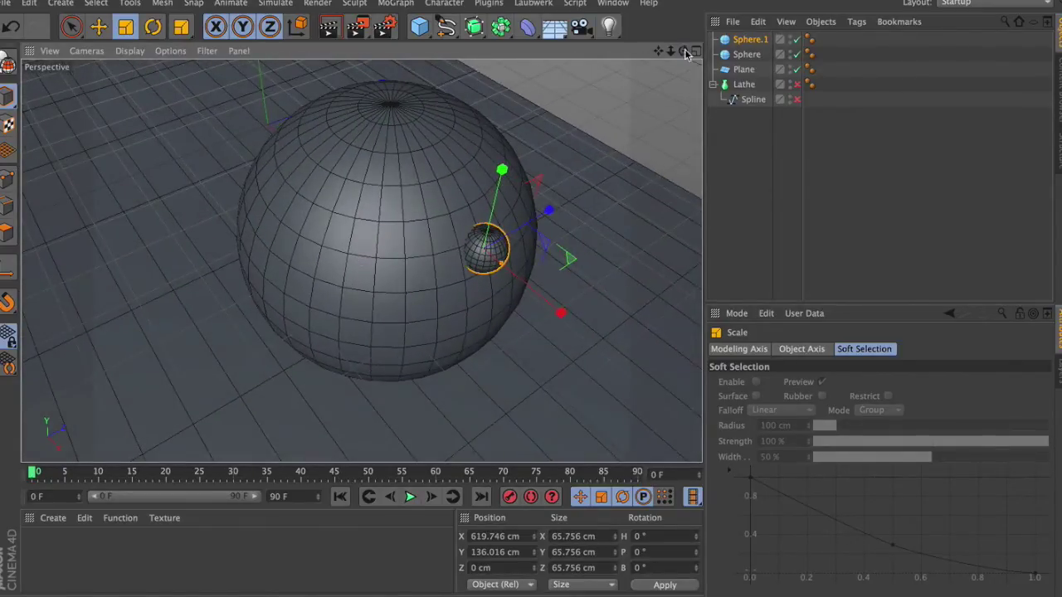
# - Rename the large sphere as Bowling Ball
pyautogui.click(746, 55)
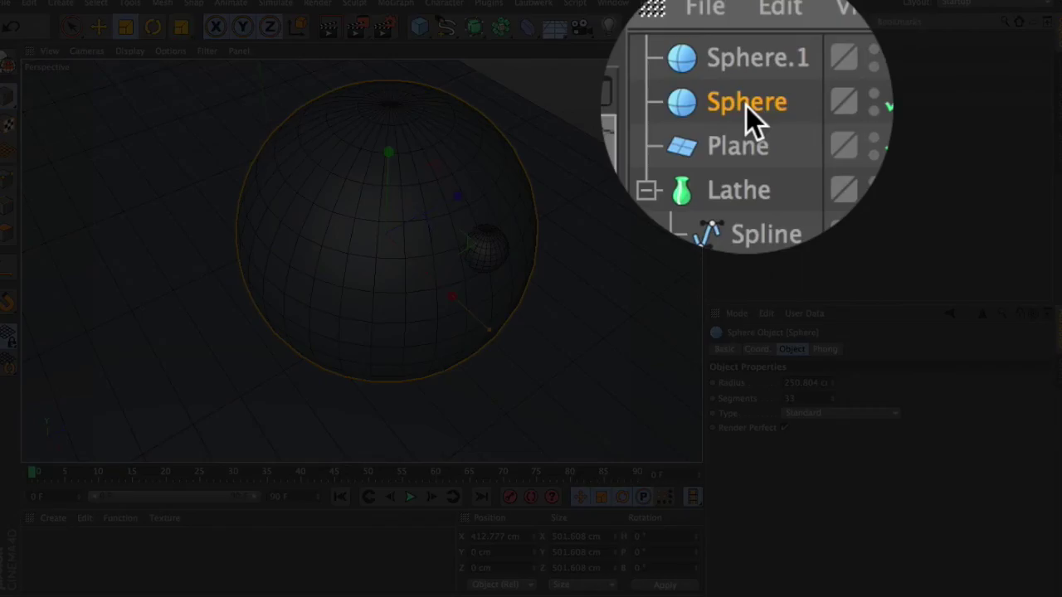
pyautogui.doubleClick(746, 55)
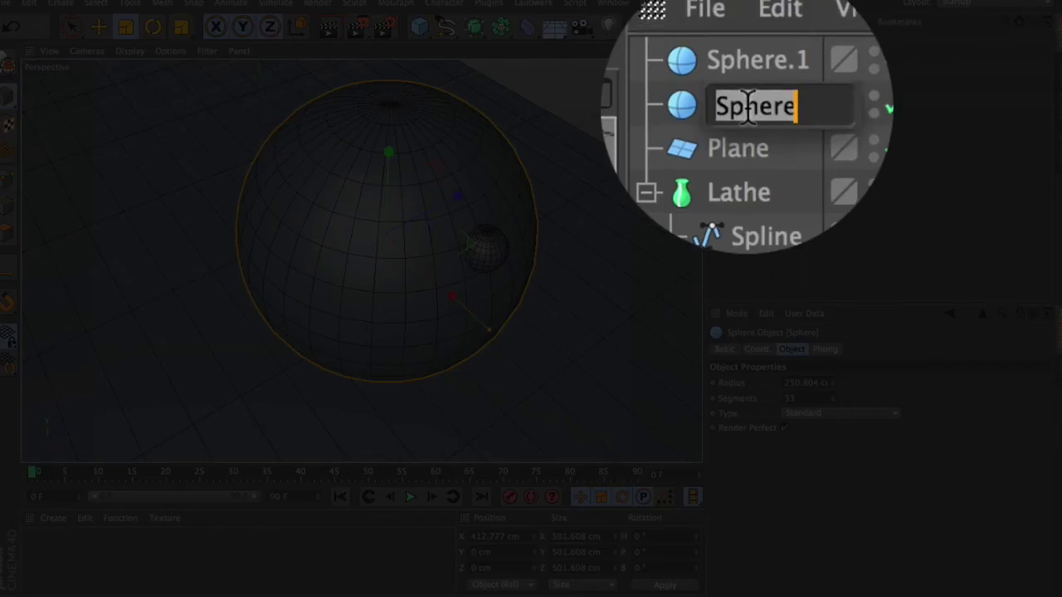
pyautogui.write('Bowling Ball')
pyautogui.press('Return')
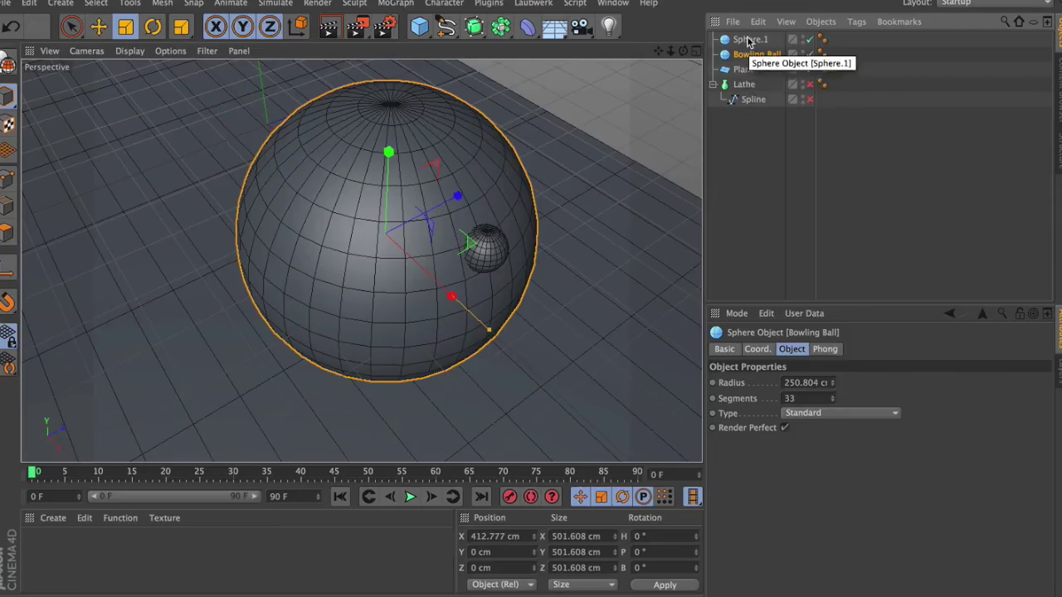
# - Rename the small finger-hole sphere as Thumb
pyautogui.click(749, 40)
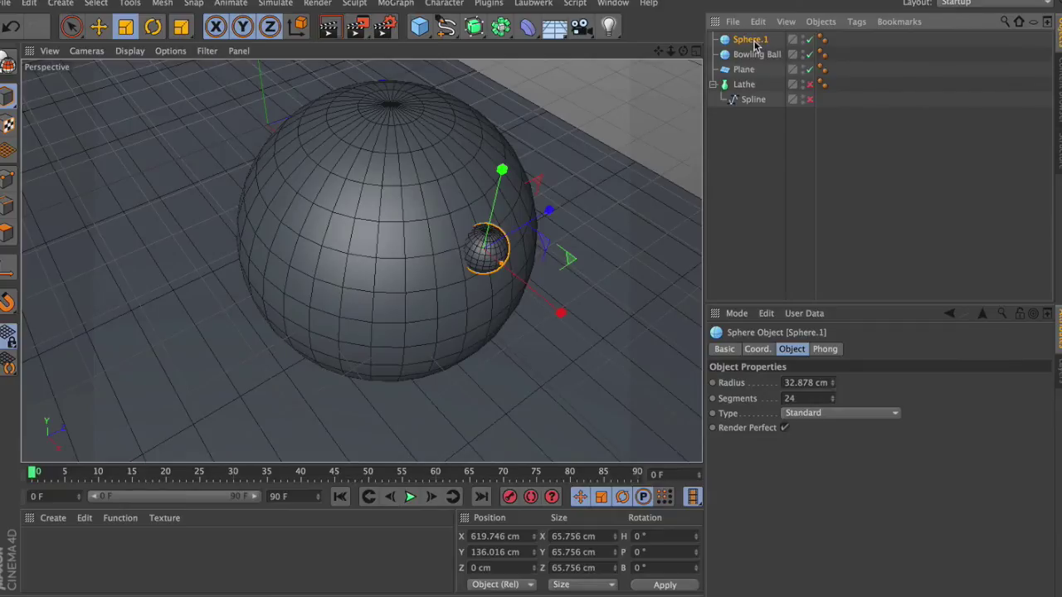
pyautogui.doubleClick(754, 42)
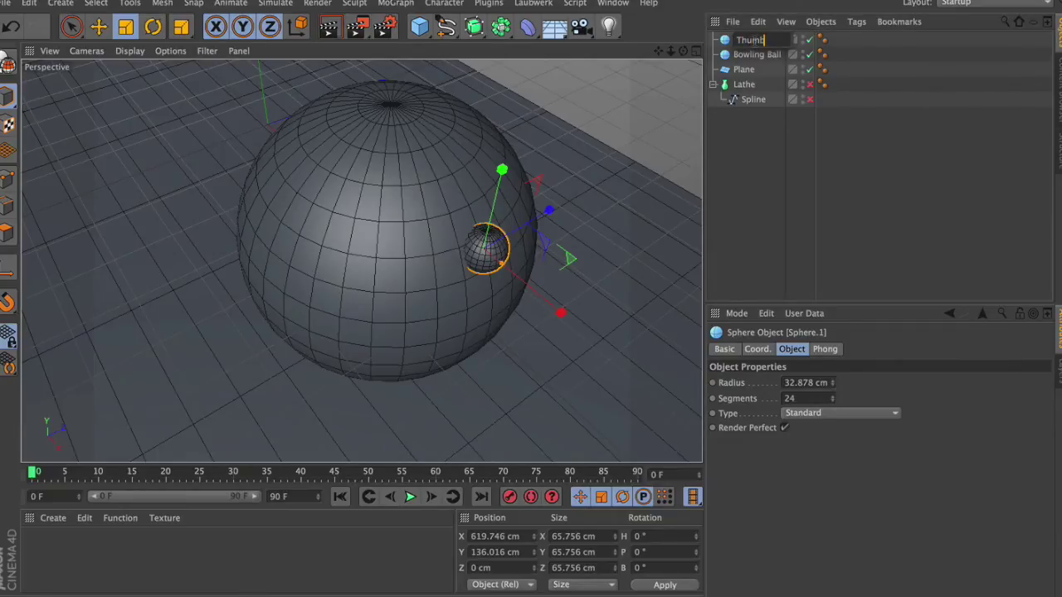
pyautogui.click(741, 149)
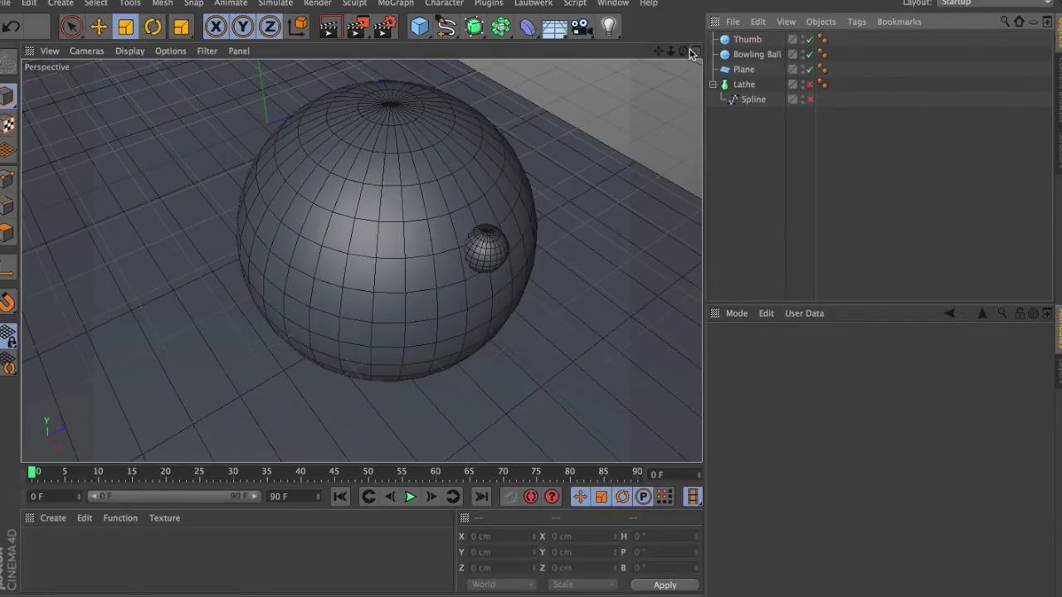
# - Move the Thumb sphere along Z to about -53 cm and try it slightly deeper in the ball along X
pyautogui.moveTo(683, 50); pyautogui.dragTo(360, 260)
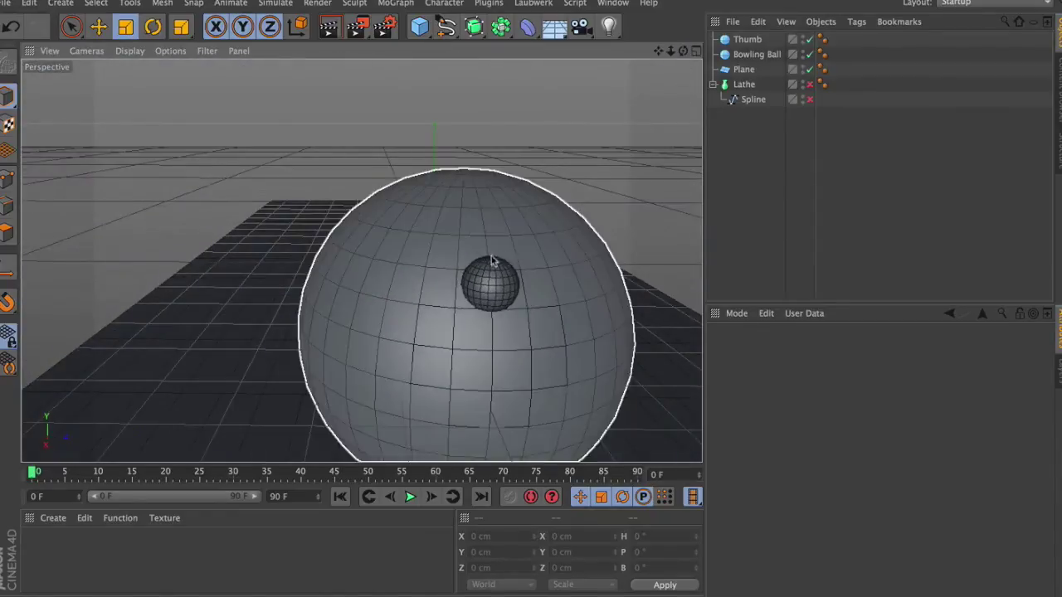
pyautogui.moveTo(683, 51); pyautogui.dragTo(360, 261)
pyautogui.click(489, 253)
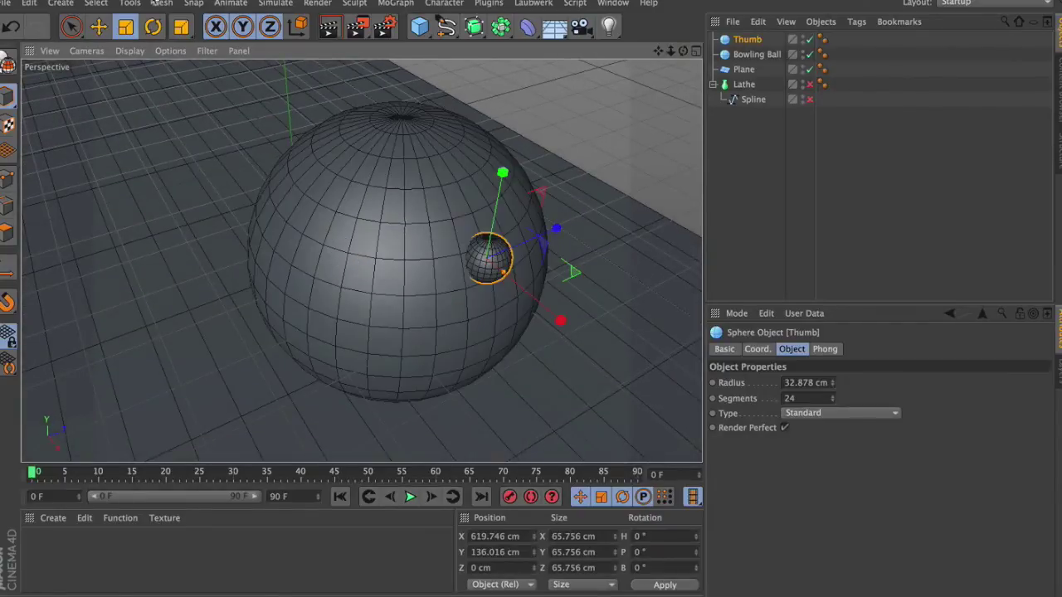
pyautogui.press('e')
pyautogui.moveTo(554, 229); pyautogui.dragTo(518, 238)
pyautogui.moveTo(683, 51); pyautogui.dragTo(360, 257)
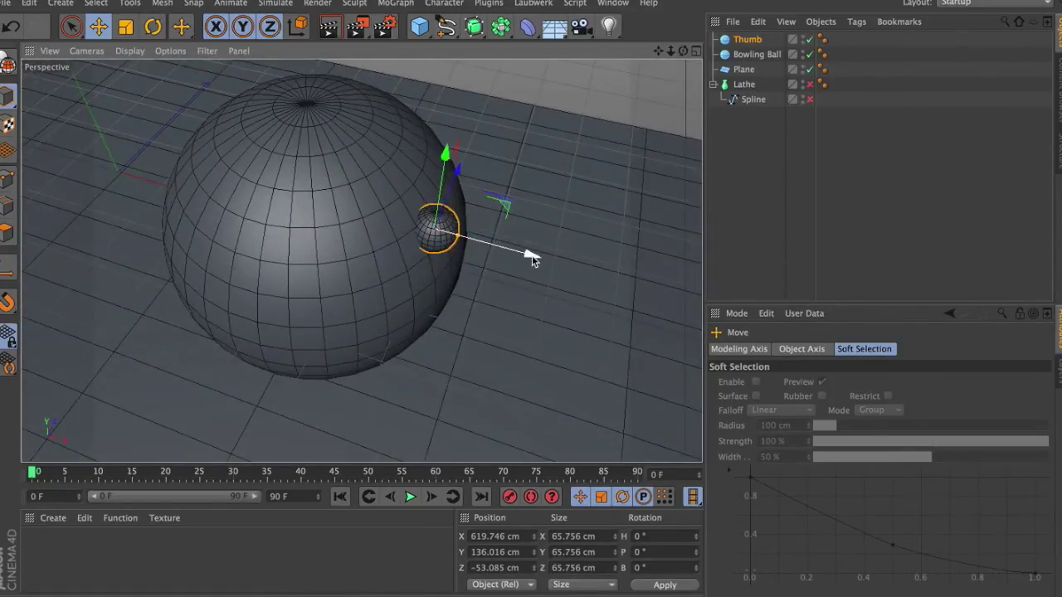
pyautogui.moveTo(531, 256); pyautogui.dragTo(521, 261)
pyautogui.moveTo(670, 51); pyautogui.dragTo(362, 261)
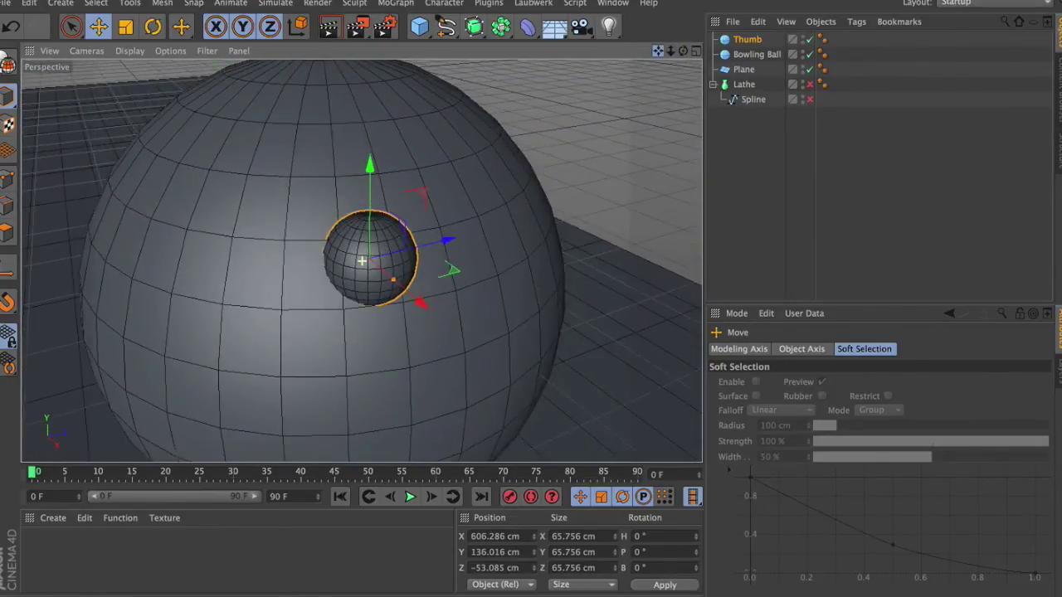
# - Add a Boole object and make Bowling Ball its first child and Thumb its second, cutting the hole out of the ball
pyautogui.click(500, 28)
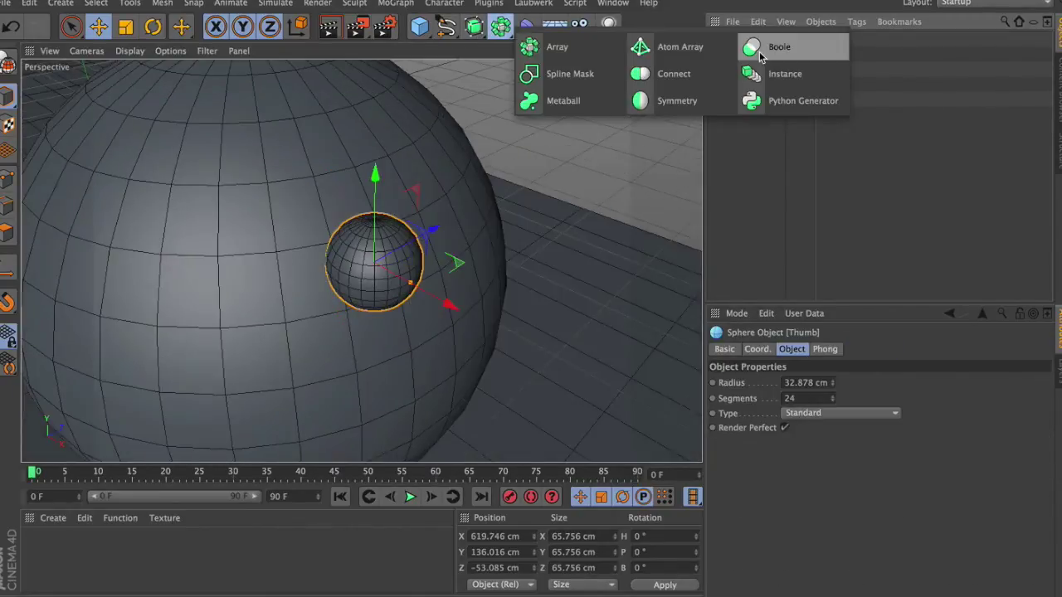
pyautogui.click(759, 51)
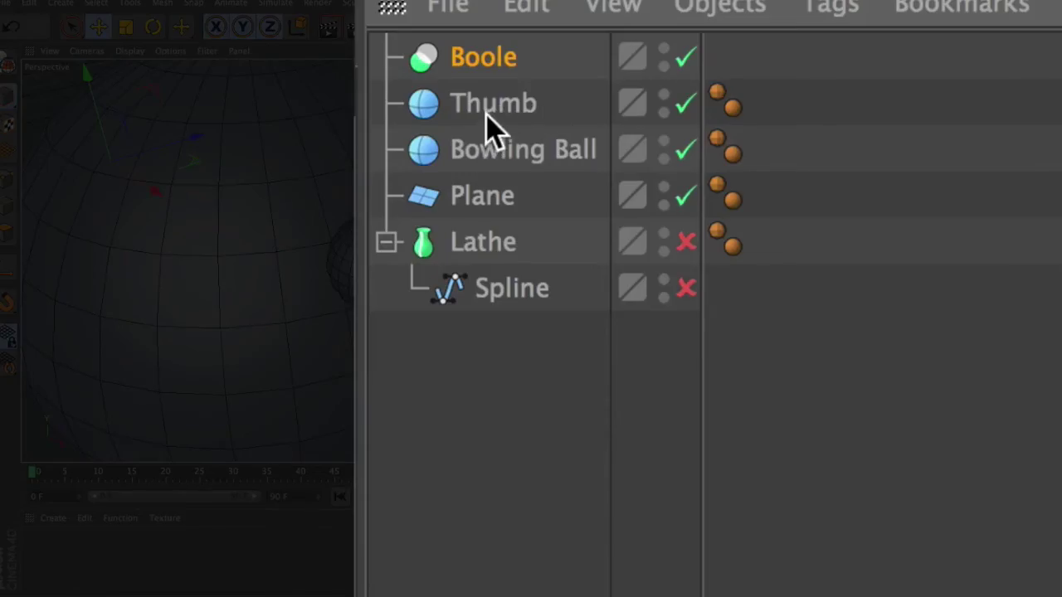
pyautogui.moveTo(485, 115); pyautogui.dragTo(443, 47)
pyautogui.moveTo(498, 162); pyautogui.dragTo(506, 121)
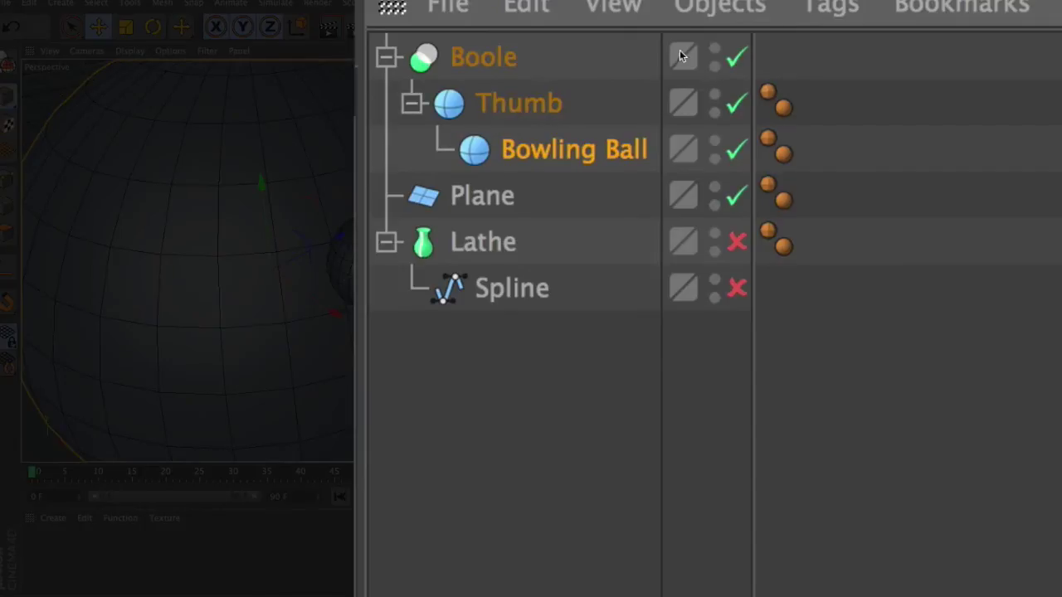
pyautogui.moveTo(581, 158); pyautogui.dragTo(465, 66)
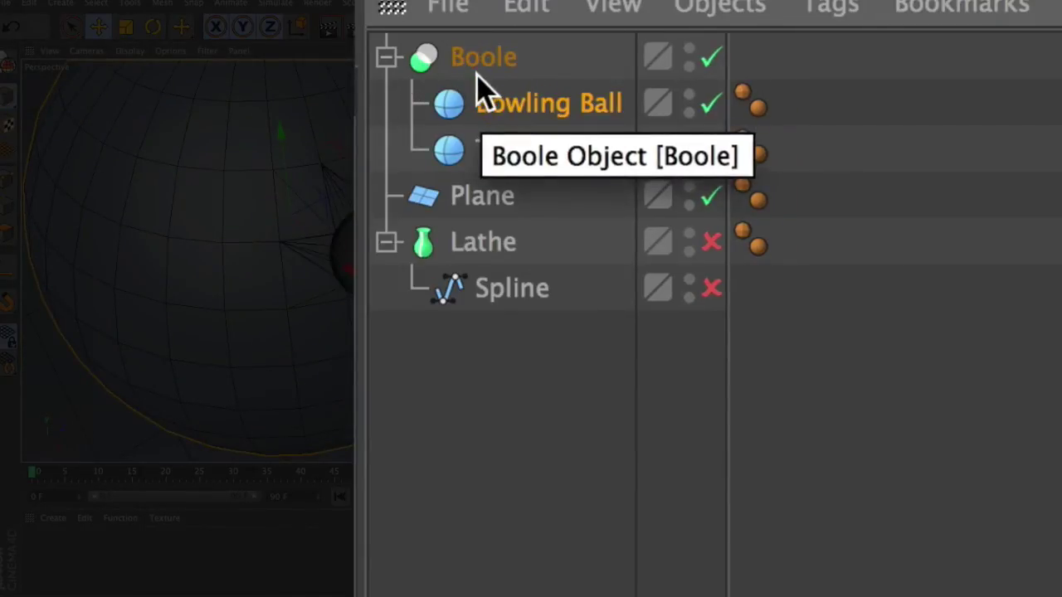
# - Duplicate the Thumb sphere and place the copy inside the Boole, below the original Thumb
pyautogui.keyDown('alt'); pyautogui.moveTo(361, 260); pyautogui.dragTo(361, 261); pyautogui.keyUp('alt')
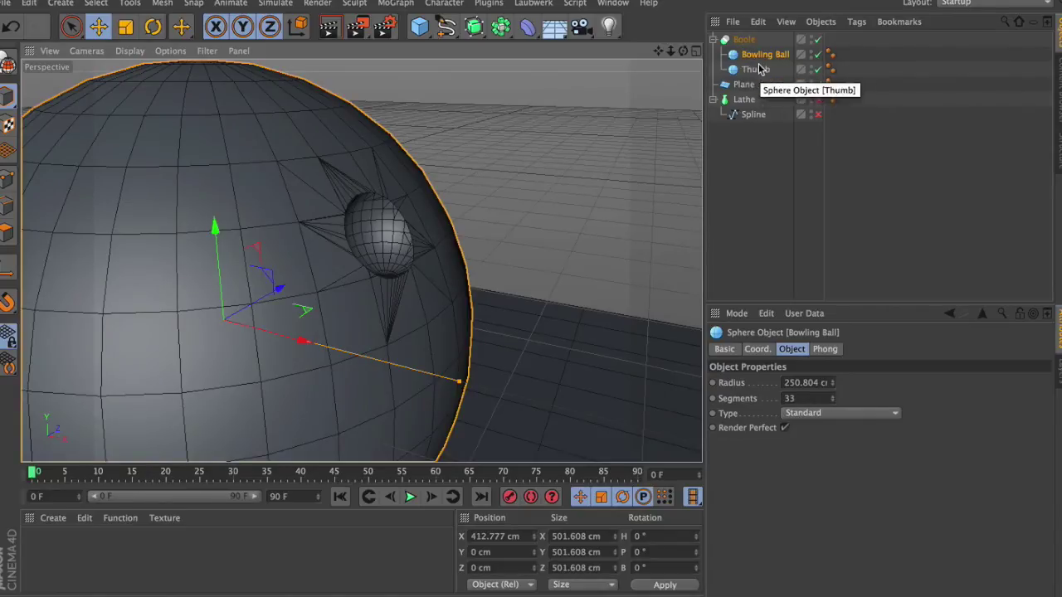
pyautogui.moveTo(683, 50); pyautogui.dragTo(360, 261)
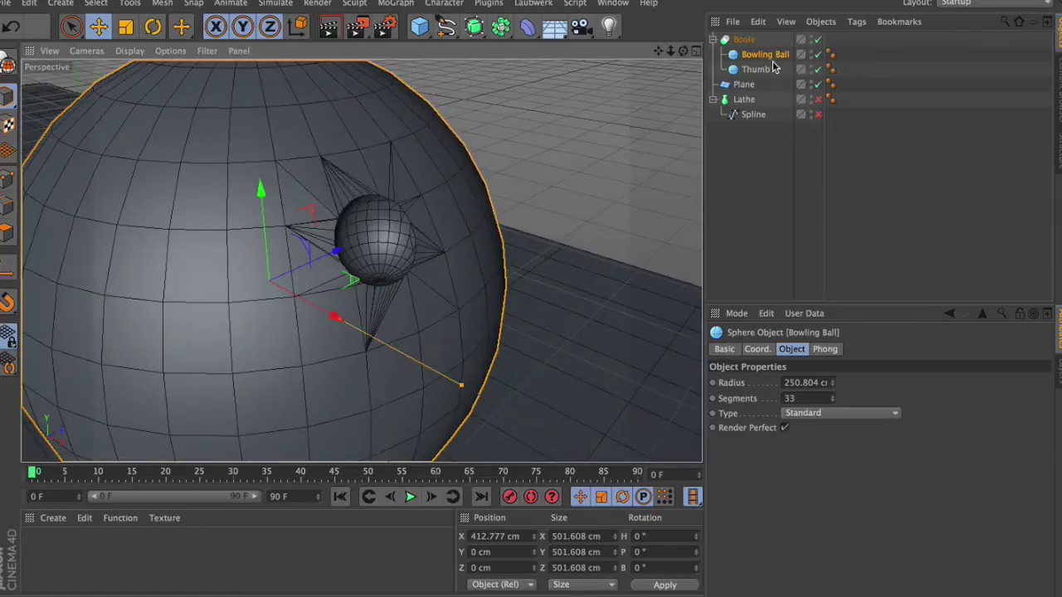
pyautogui.click(760, 69)
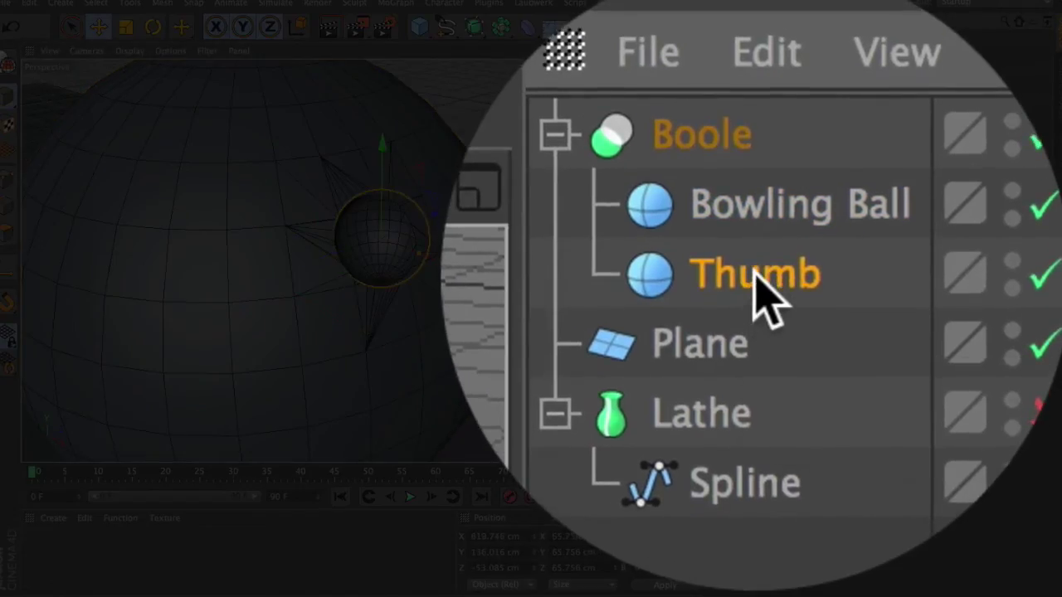
pyautogui.hotkey('ctrl', 'c')
pyautogui.hotkey('ctrl', 'v')
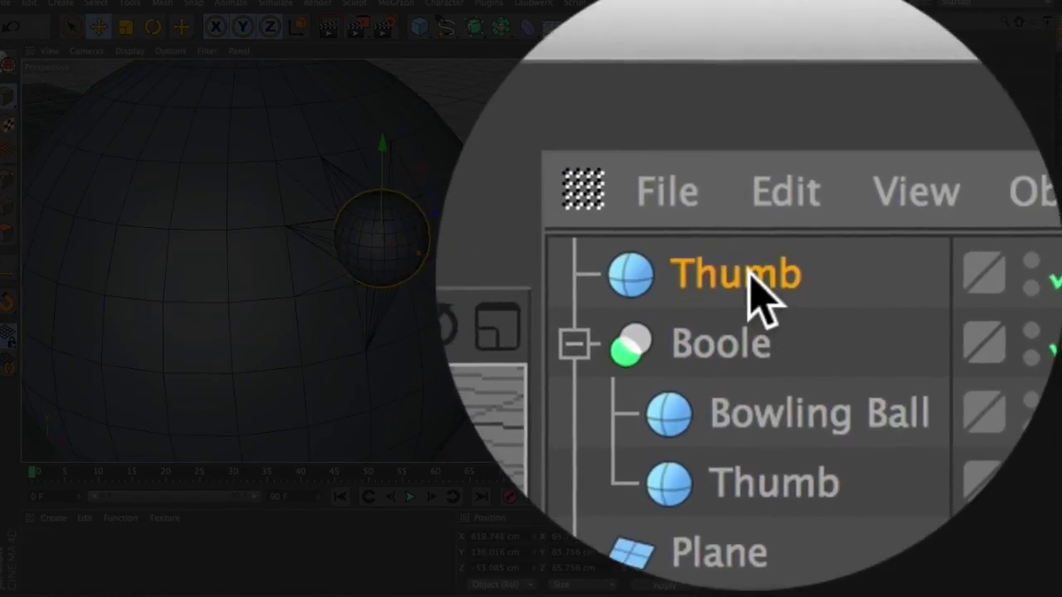
pyautogui.moveTo(748, 282)
pyautogui.mouseDown()
pyautogui.moveTo(727, 268)
pyautogui.moveTo(746, 286)
pyautogui.mouseUp()
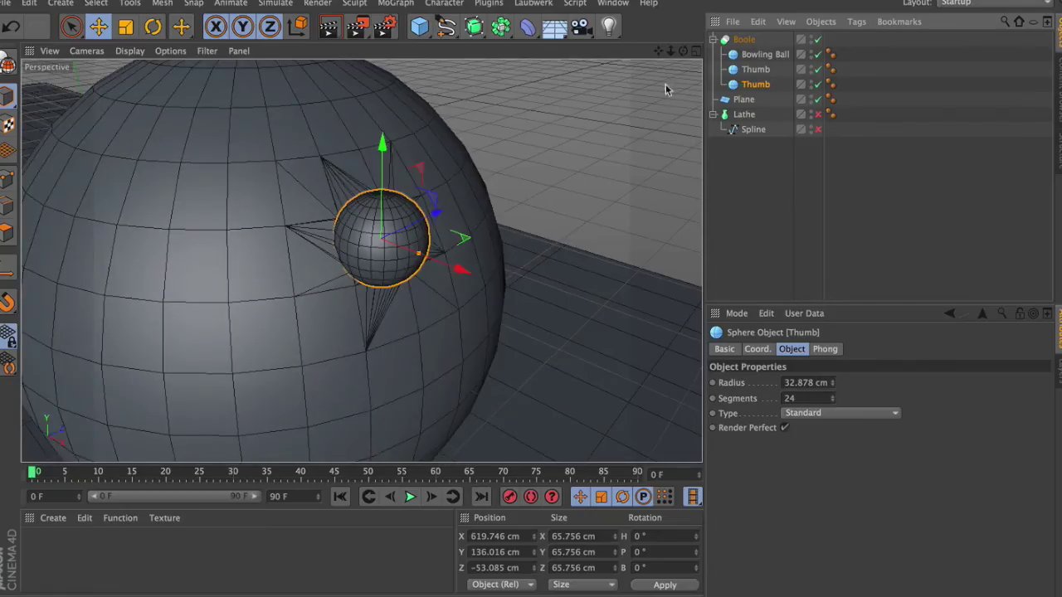
# - Move the copied Thumb sphere along Z to about 24 cm and make it a child of the first Thumb
pyautogui.keyDown('alt'); pyautogui.moveTo(665, 90); pyautogui.dragTo(601, 108); pyautogui.keyUp('alt')
pyautogui.moveTo(479, 206); pyautogui.dragTo(560, 186)
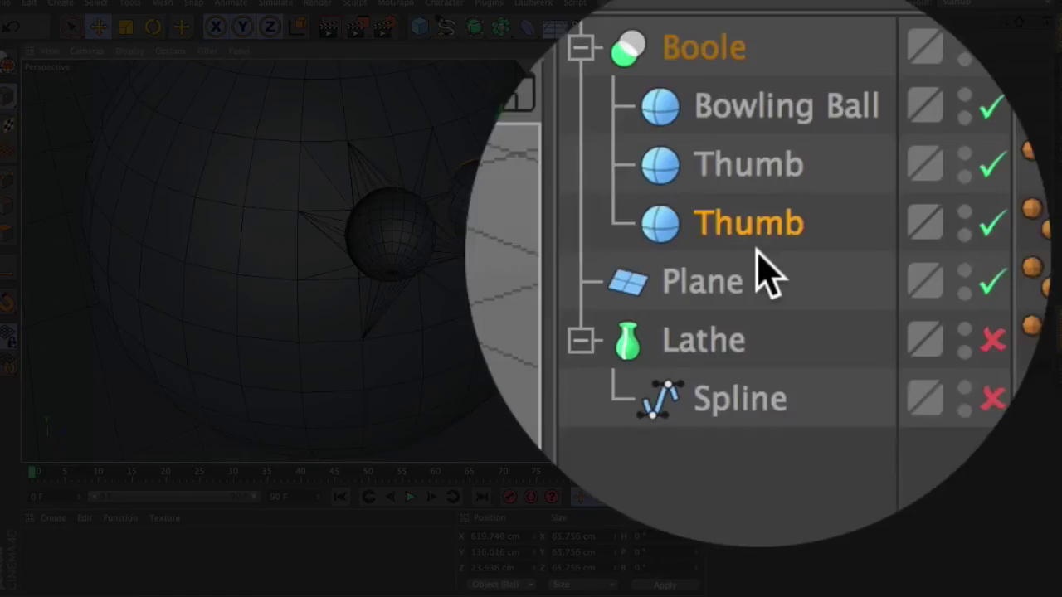
pyautogui.moveTo(755, 85); pyautogui.dragTo(749, 72)
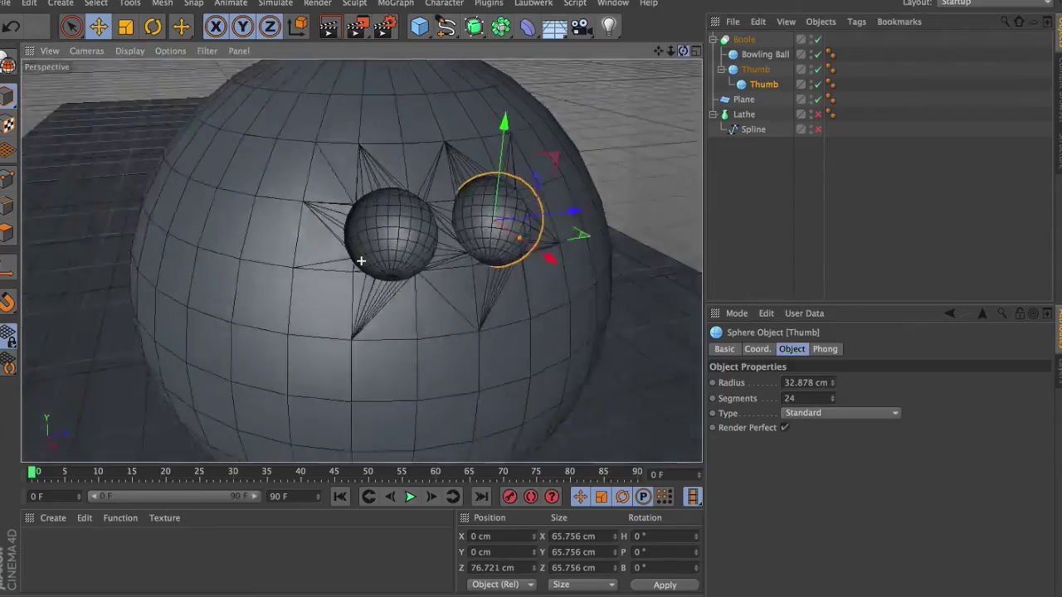
# - Duplicate the nested Thumb sphere and place the copy below the two holes, at about X 646, Y 53, Z -11 cm
pyautogui.keyDown('alt'); pyautogui.moveTo(361, 261); pyautogui.dragTo(361, 260); pyautogui.keyUp('alt')
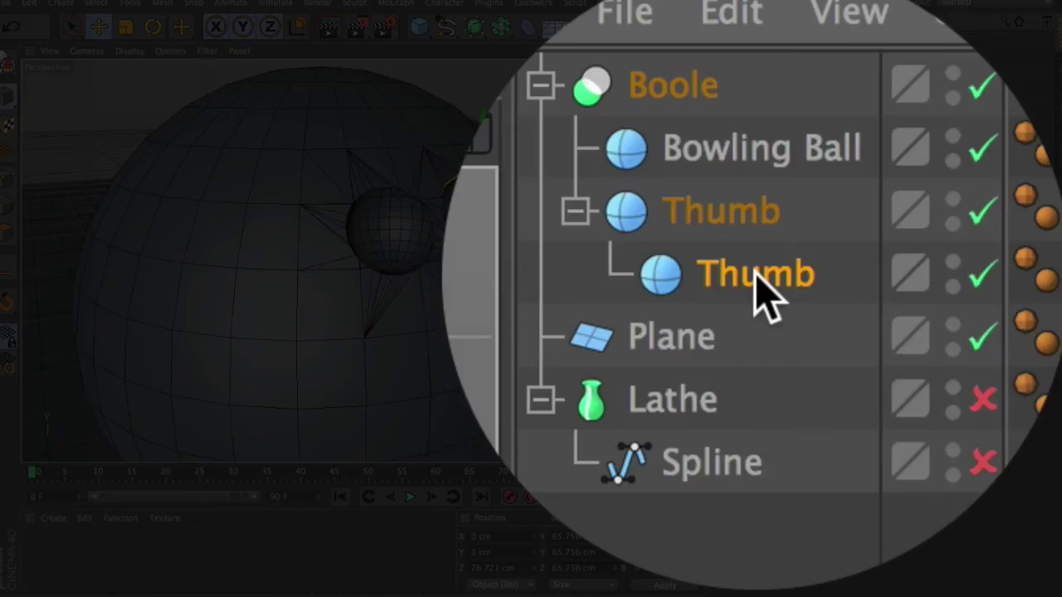
pyautogui.press('super+c')
pyautogui.press('super+v')
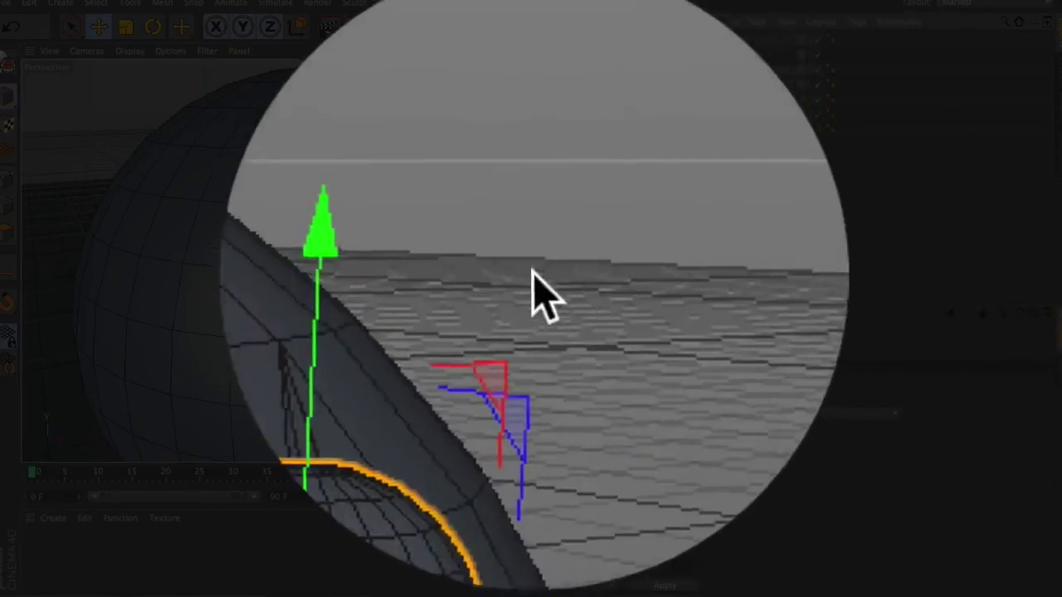
pyautogui.moveTo(478, 244); pyautogui.dragTo(476, 263)
pyautogui.moveTo(532, 327); pyautogui.dragTo(529, 327)
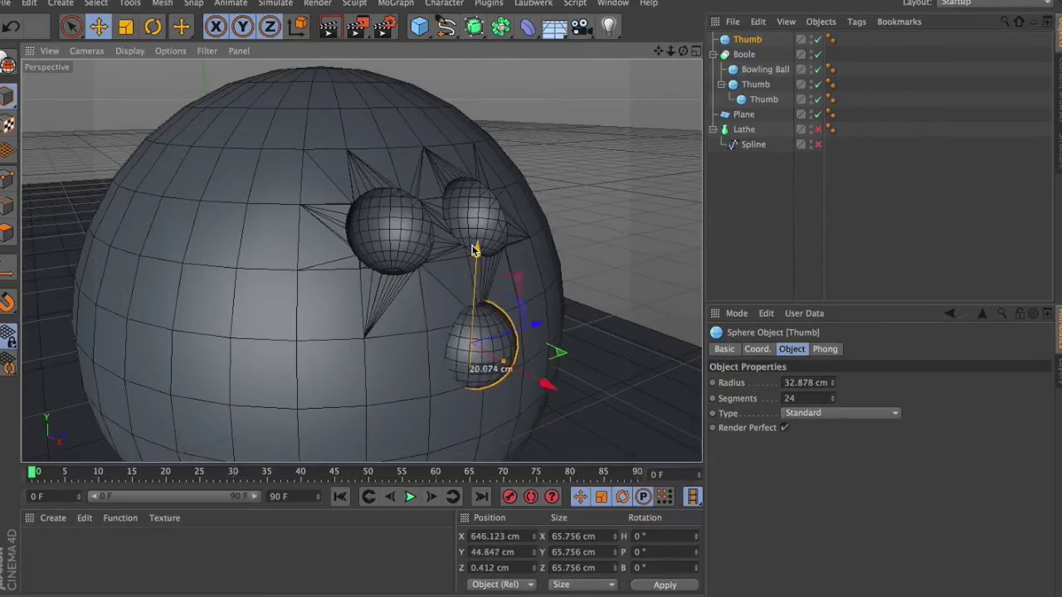
pyautogui.moveTo(535, 318); pyautogui.dragTo(524, 322)
# - Nest the third Thumb sphere under the second and fine-tune its relative position to about Y -74, Z -42 cm
pyautogui.moveTo(683, 50); pyautogui.dragTo(360, 256)
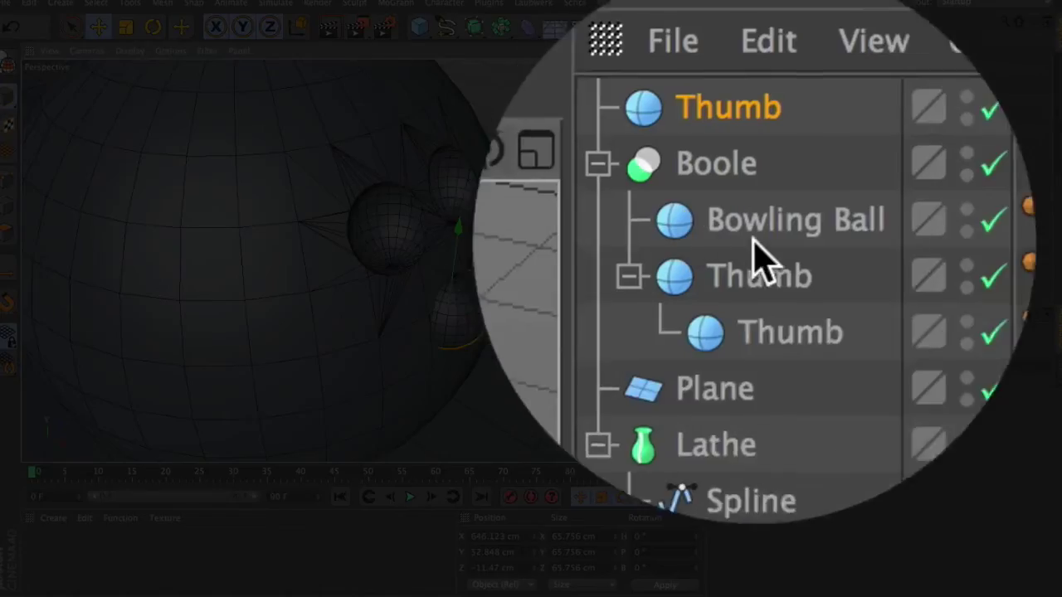
pyautogui.moveTo(747, 249)
pyautogui.mouseDown()
pyautogui.moveTo(739, 244)
pyautogui.moveTo(762, 264)
pyautogui.mouseUp()
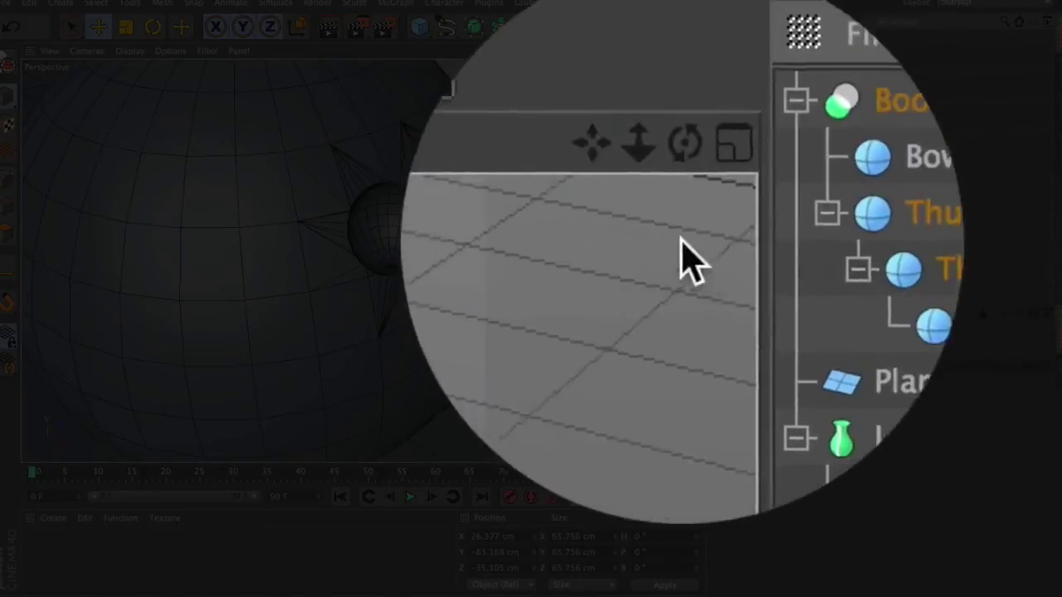
pyautogui.keyDown('alt'); pyautogui.moveTo(360, 260); pyautogui.dragTo(361, 260); pyautogui.keyUp('alt')
pyautogui.moveTo(682, 50); pyautogui.dragTo(682, 59)
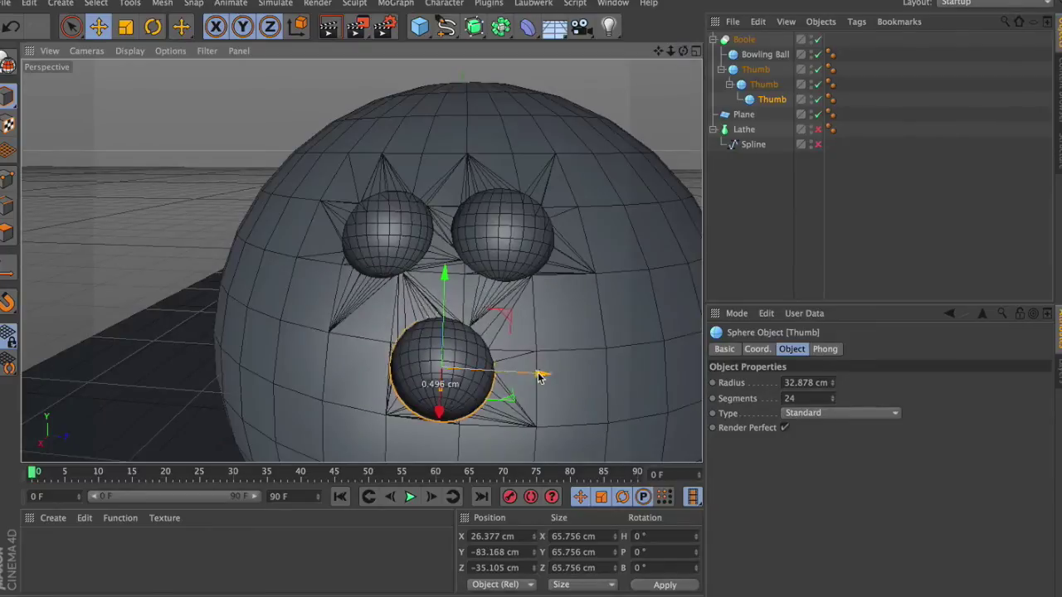
pyautogui.moveTo(542, 373); pyautogui.dragTo(529, 372)
pyautogui.moveTo(434, 273); pyautogui.dragTo(434, 258)
# - Render the view from two angles to examine the three finger holes in the ball
pyautogui.moveTo(684, 50); pyautogui.dragTo(715, 53)
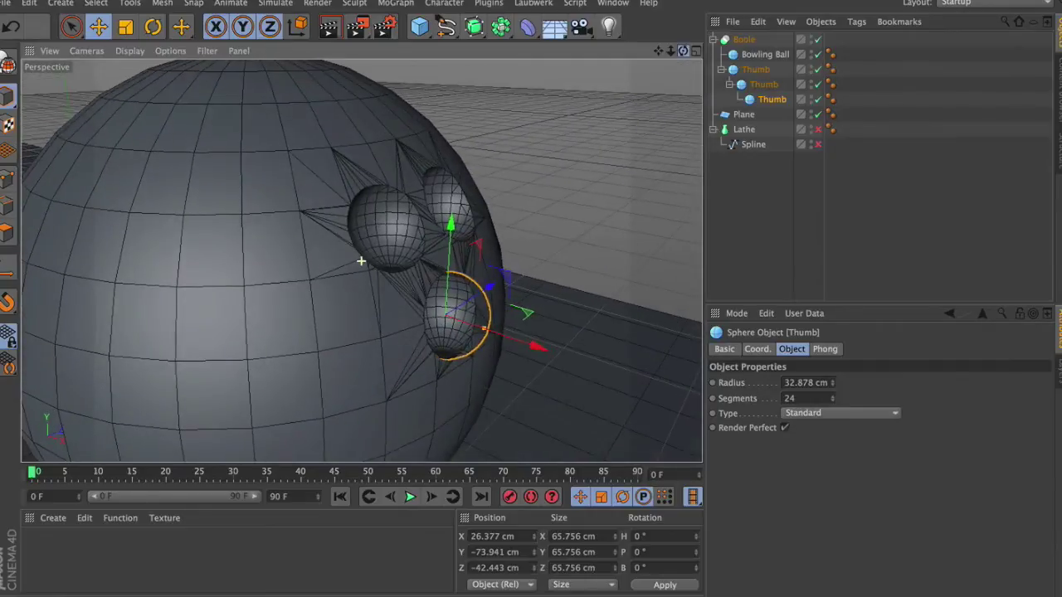
pyautogui.click(336, 29)
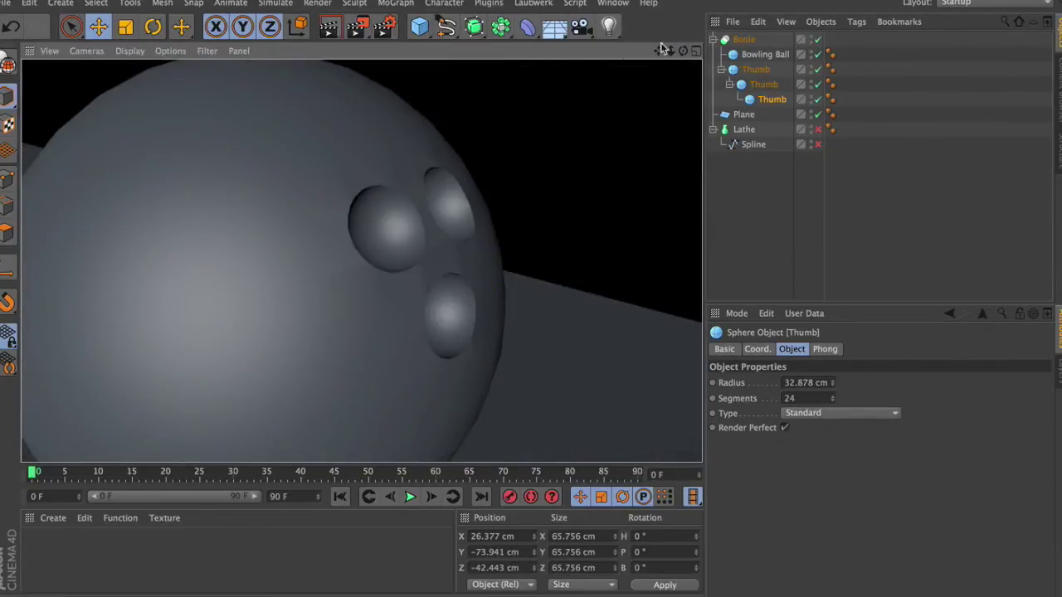
pyautogui.moveTo(683, 51); pyautogui.dragTo(445, 48)
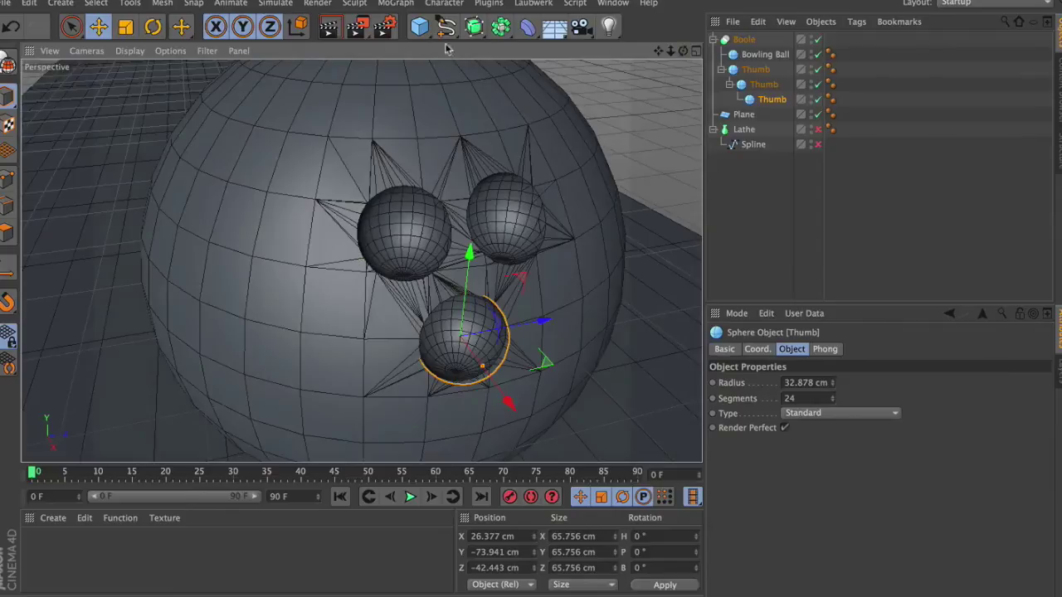
pyautogui.click(330, 29)
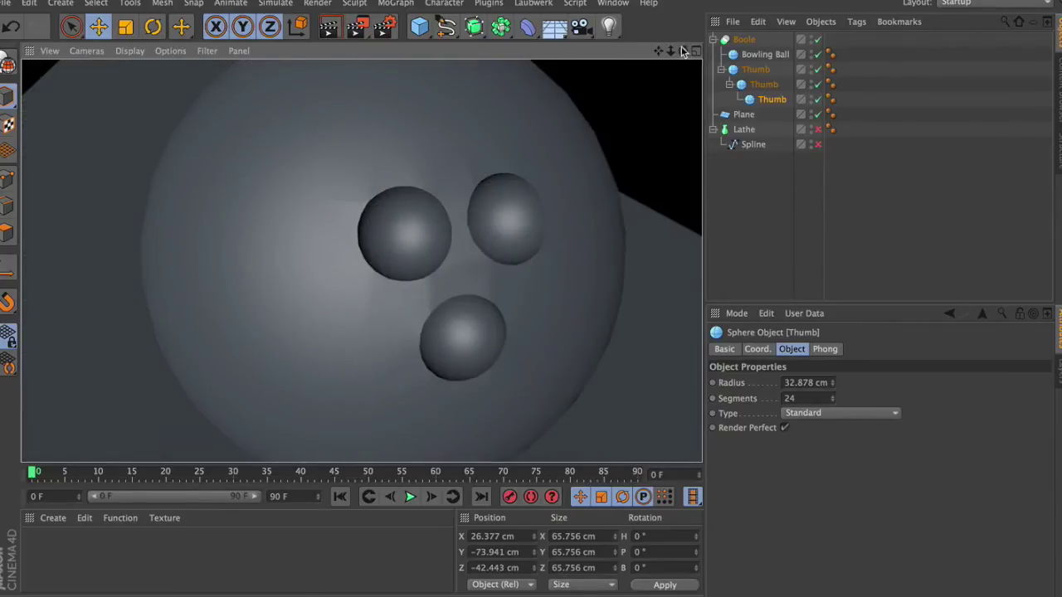
# - Collapse the Boole hierarchy in the object list and rename the Boole to "Bowling ball"
pyautogui.moveTo(682, 50); pyautogui.dragTo(703, 52)
pyautogui.click(713, 40)
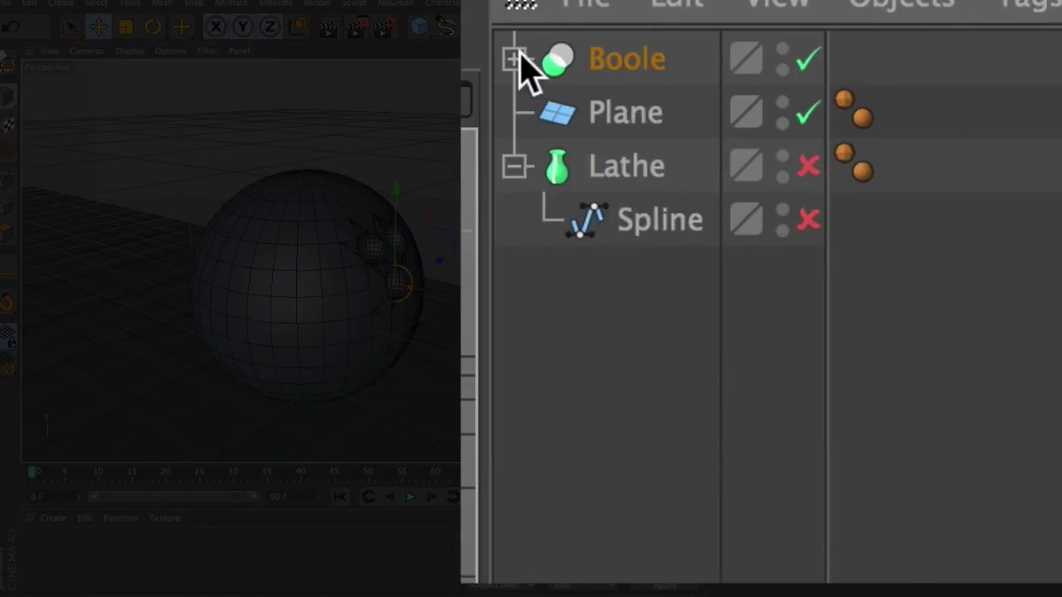
pyautogui.click(514, 58)
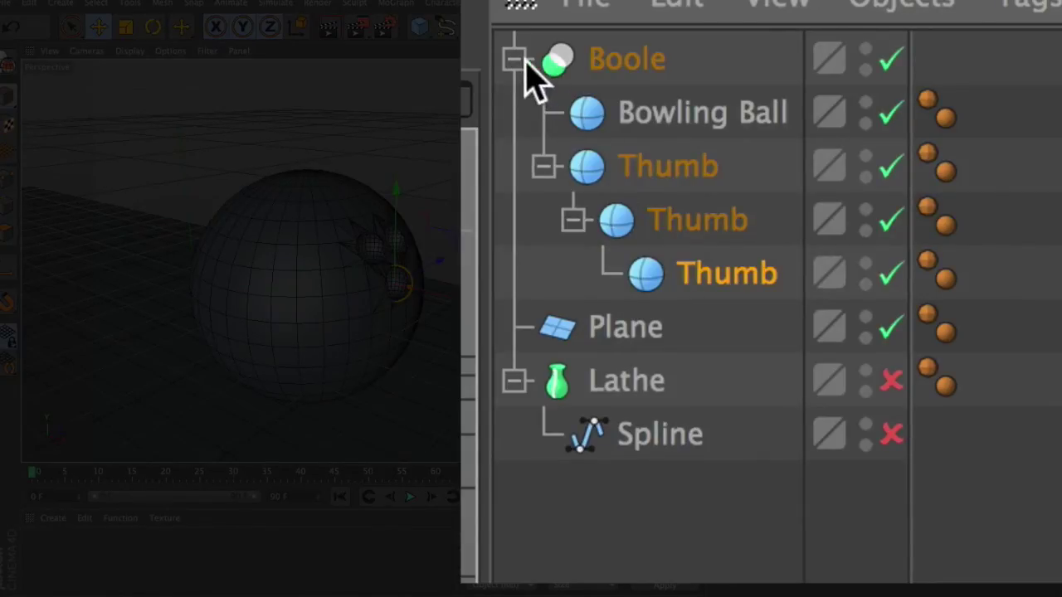
pyautogui.click(515, 58)
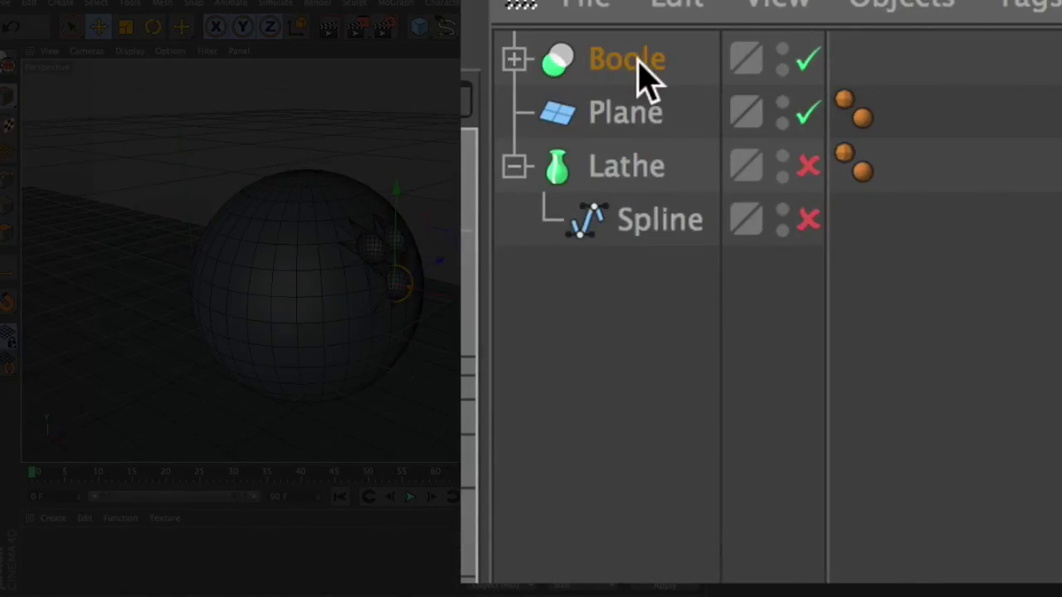
pyautogui.doubleClick(637, 63)
pyautogui.write('Bowling ball')
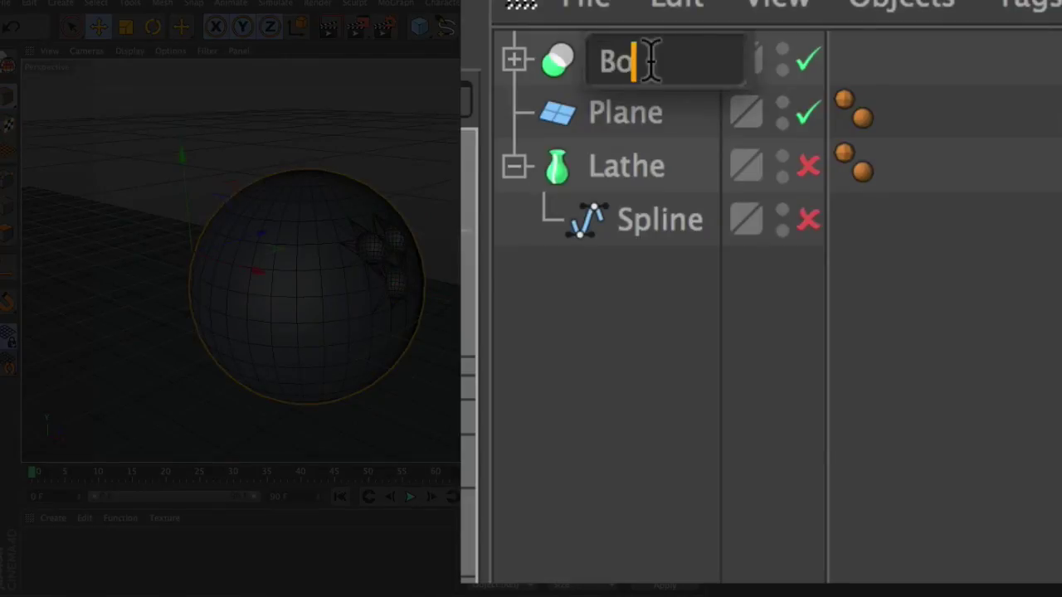
pyautogui.press('Return')
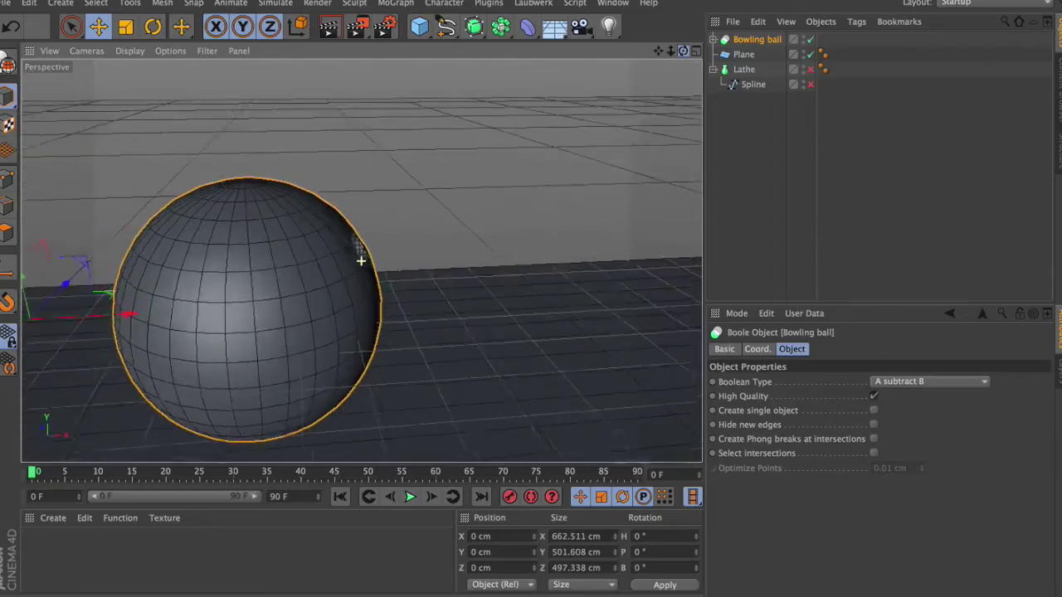
# - Move the Bowling ball group along the X axis to about 2808 cm, at the far end of the floor plane
pyautogui.keyDown('alt'); pyautogui.moveTo(360, 256); pyautogui.dragTo(361, 261); pyautogui.keyUp('alt')
pyautogui.moveTo(659, 51); pyautogui.dragTo(514, 51)
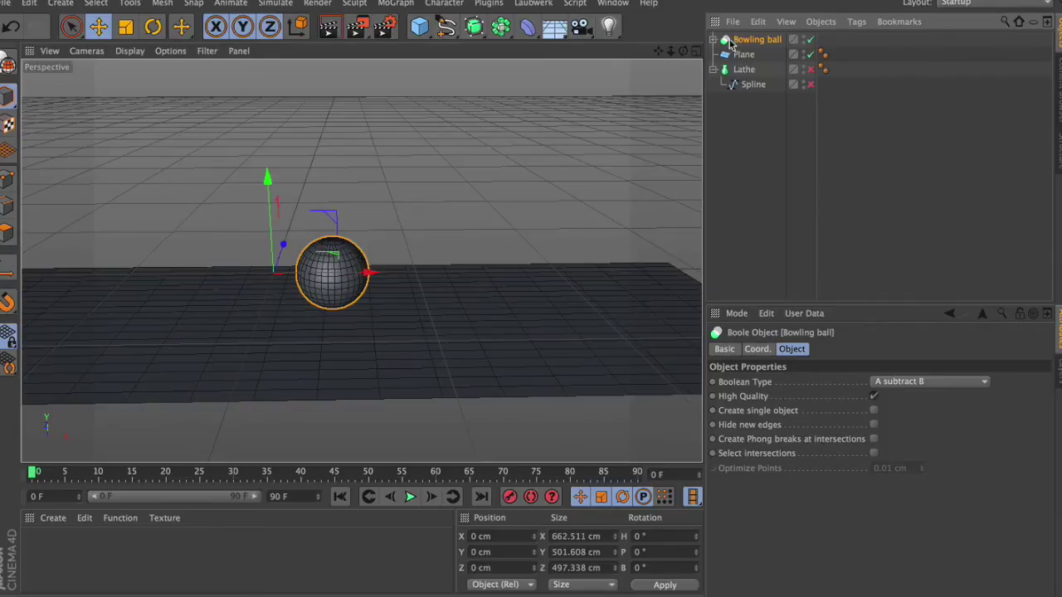
pyautogui.moveTo(370, 280); pyautogui.dragTo(702, 271)
pyautogui.moveTo(657, 51); pyautogui.dragTo(659, 51)
pyautogui.moveTo(328, 307); pyautogui.dragTo(386, 307)
pyautogui.moveTo(659, 52); pyautogui.dragTo(751, 87)
pyautogui.moveTo(639, 80); pyautogui.dragTo(666, 62)
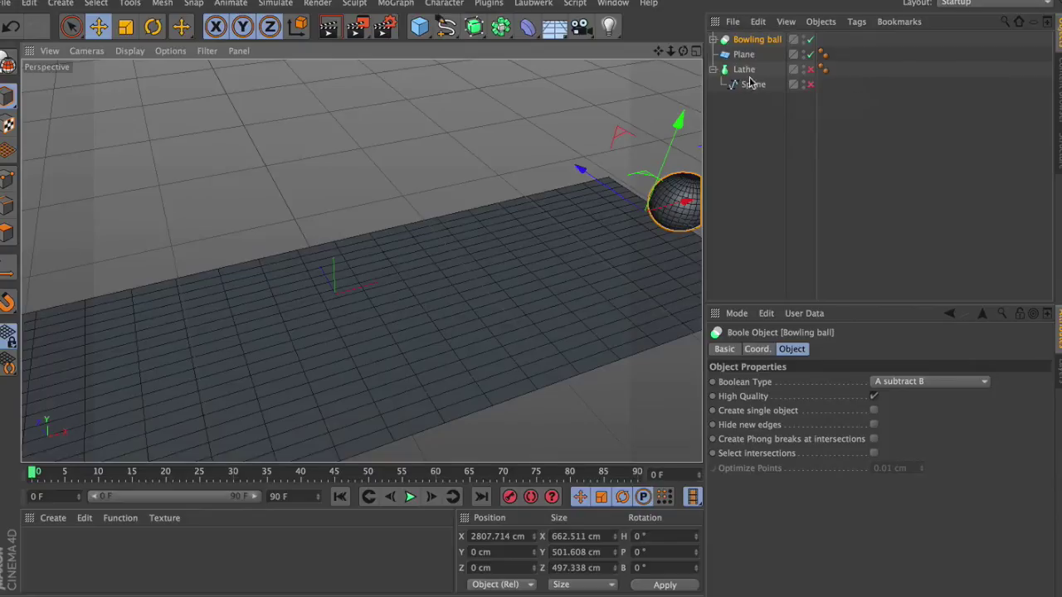
# - Re-enable the Lathe and its Spline, then duplicate the pin and move the copy behind it to about X -451 cm
pyautogui.click(810, 86)
pyautogui.moveTo(683, 51); pyautogui.dragTo(361, 260)
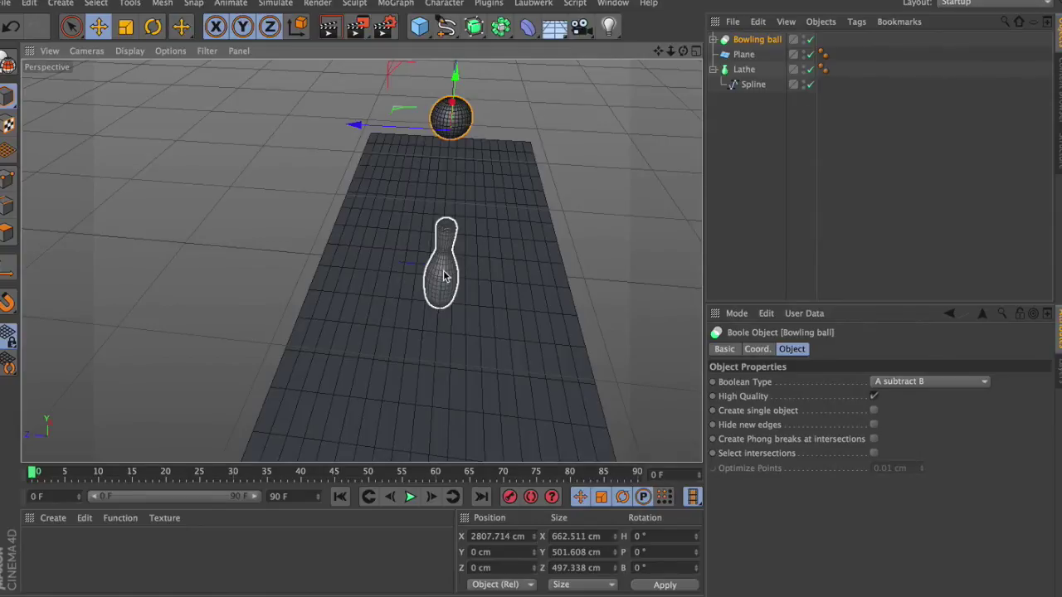
pyautogui.click(444, 276)
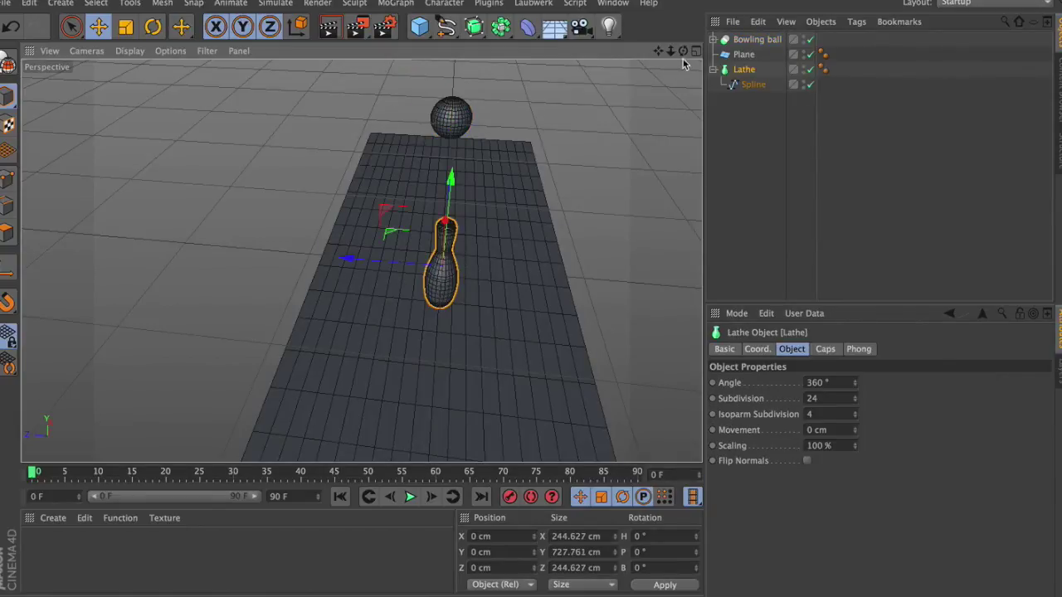
pyautogui.hotkey('ctrl', 'c')
pyautogui.hotkey('ctrl', 'v')
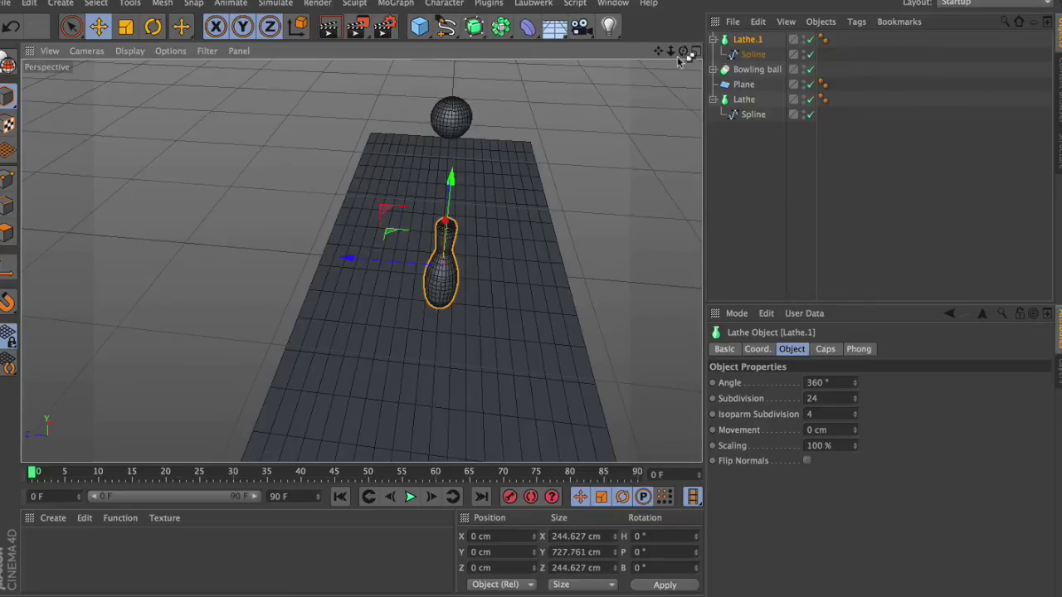
pyautogui.moveTo(681, 51); pyautogui.dragTo(594, 56)
pyautogui.moveTo(449, 240); pyautogui.dragTo(412, 267)
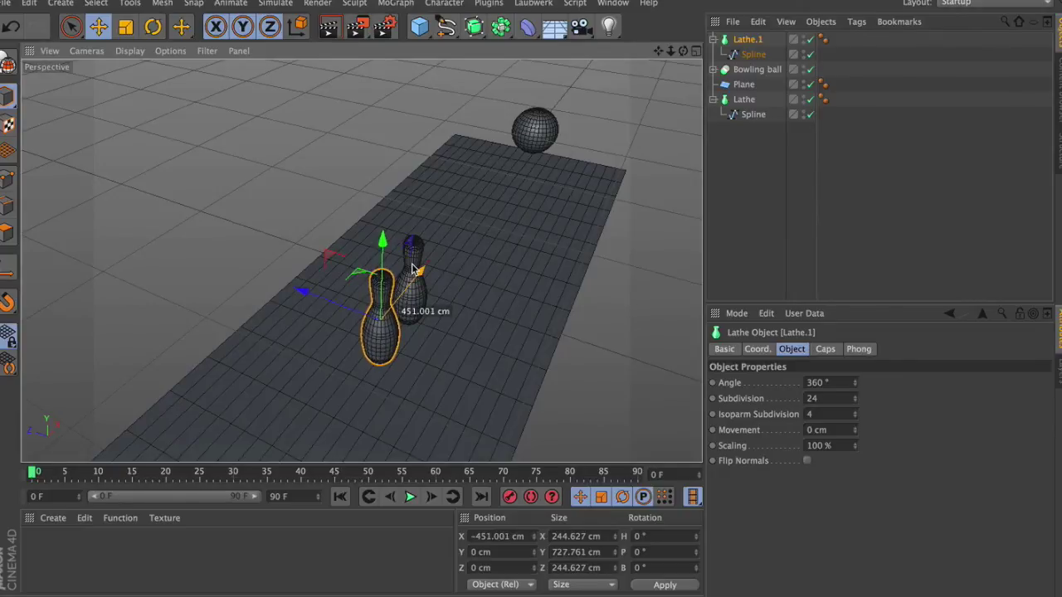
# - Duplicate the second-row pin twice and place the copies on either side of it along Z, one at about Z -378 cm
pyautogui.moveTo(683, 52); pyautogui.dragTo(776, 112)
pyautogui.moveTo(360, 260); pyautogui.dragTo(361, 260)
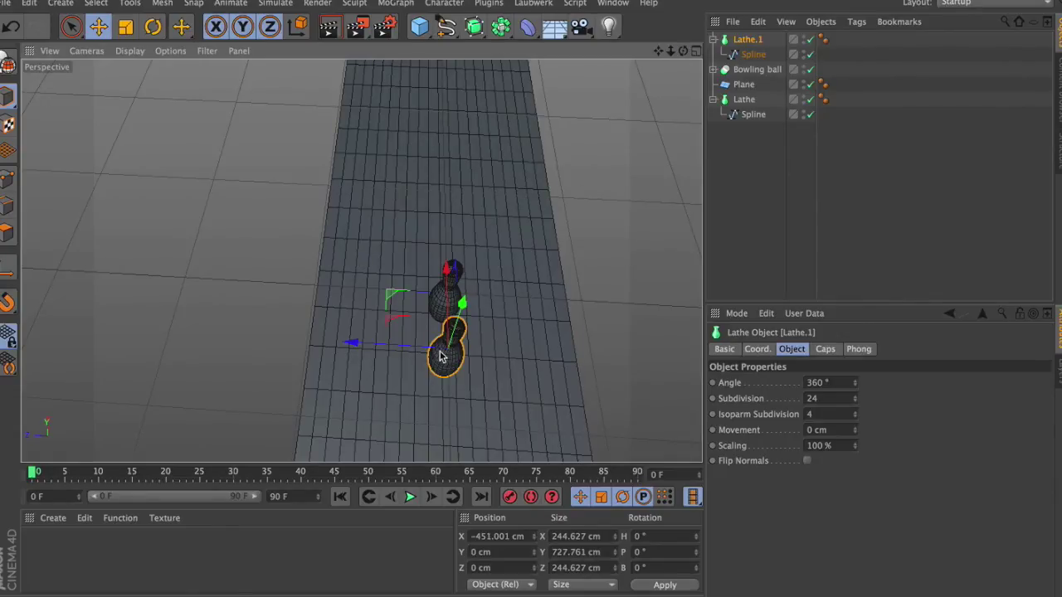
pyautogui.press('super+c')
pyautogui.press('super+v')
pyautogui.moveTo(355, 344); pyautogui.dragTo(405, 345)
pyautogui.hotkey('ctrl', 'c')
pyautogui.hotkey('ctrl', 'v')
# - Duplicate the second-row pins at negative Z and in the middle, moving the copies back along X, the middle one to about -774 cm
pyautogui.moveTo(682, 51)
pyautogui.mouseDown()
pyautogui.moveTo(668, 33)
pyautogui.moveTo(683, 17)
pyautogui.moveTo(685, 58)
pyautogui.mouseUp()
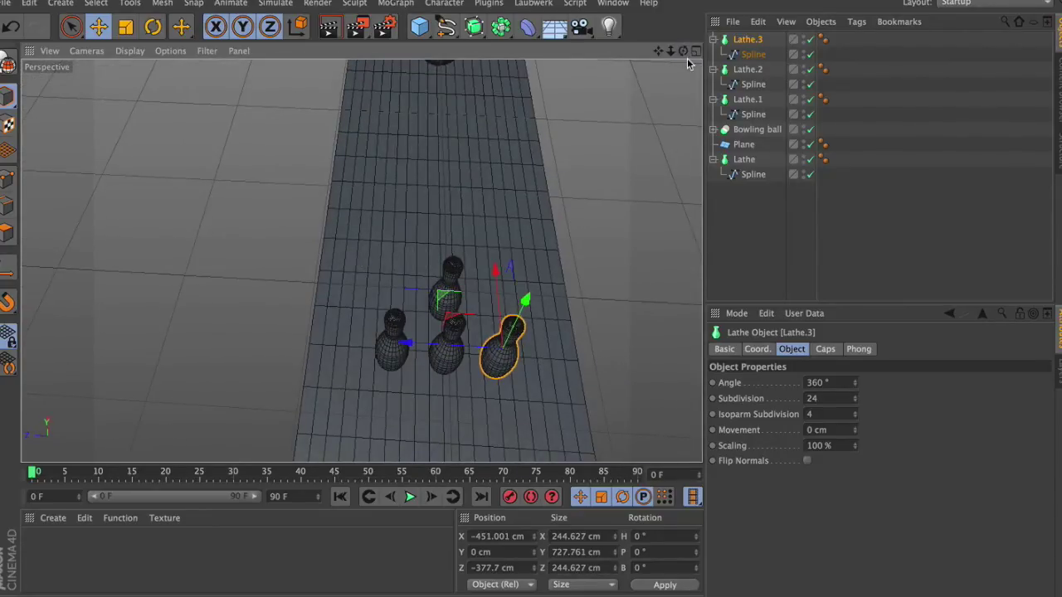
pyautogui.hotkey('ctrl', 'c')
pyautogui.hotkey('ctrl', 'v')
pyautogui.moveTo(495, 270); pyautogui.dragTo(496, 325)
pyautogui.click(454, 326)
pyautogui.hotkey('ctrl', 'c')
pyautogui.hotkey('ctrl', 'v')
pyautogui.moveTo(450, 268); pyautogui.dragTo(447, 308)
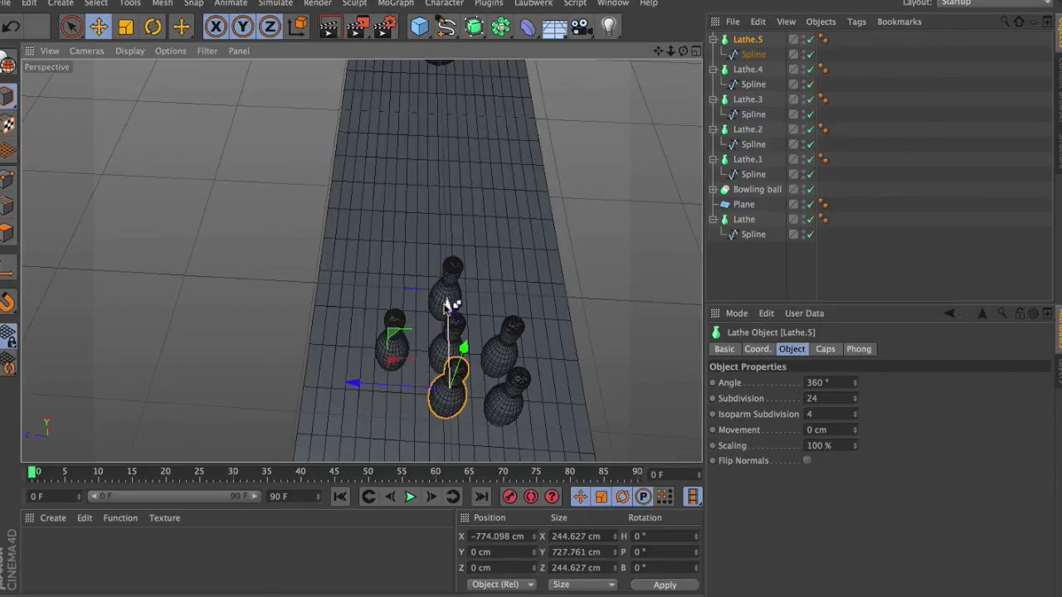
# - Duplicate the middle pin of the back row and move the copy along Z to about 396 cm
pyautogui.hotkey('ctrl', 'c')
pyautogui.hotkey('ctrl', 'v')
pyautogui.moveTo(351, 384); pyautogui.dragTo(292, 384)
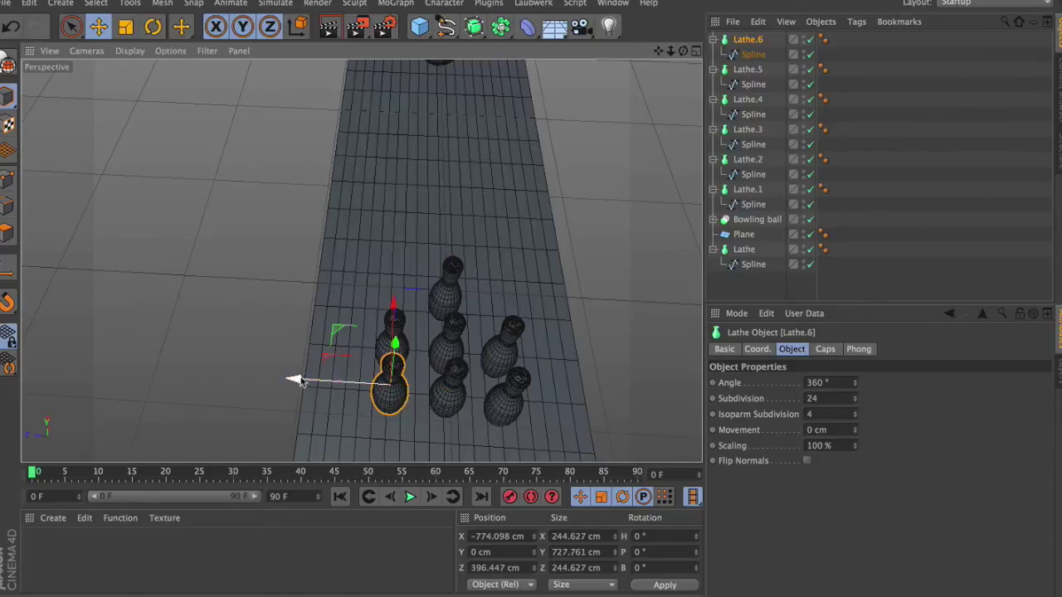
# - Extend the back row with a copied pin at each outer end, one at about X -810, Z -748 cm
pyautogui.moveTo(683, 50); pyautogui.dragTo(569, 206)
pyautogui.keyDown('ctrl'); pyautogui.moveTo(373, 353); pyautogui.dragTo(295, 365); pyautogui.keyUp('ctrl')
pyautogui.click(547, 355)
pyautogui.keyDown('ctrl'); pyautogui.moveTo(549, 356); pyautogui.dragTo(511, 340); pyautogui.keyUp('ctrl')
pyautogui.moveTo(683, 51); pyautogui.dragTo(572, 17)
pyautogui.moveTo(361, 262); pyautogui.dragTo(361, 262)
pyautogui.moveTo(685, 52); pyautogui.dragTo(684, 52)
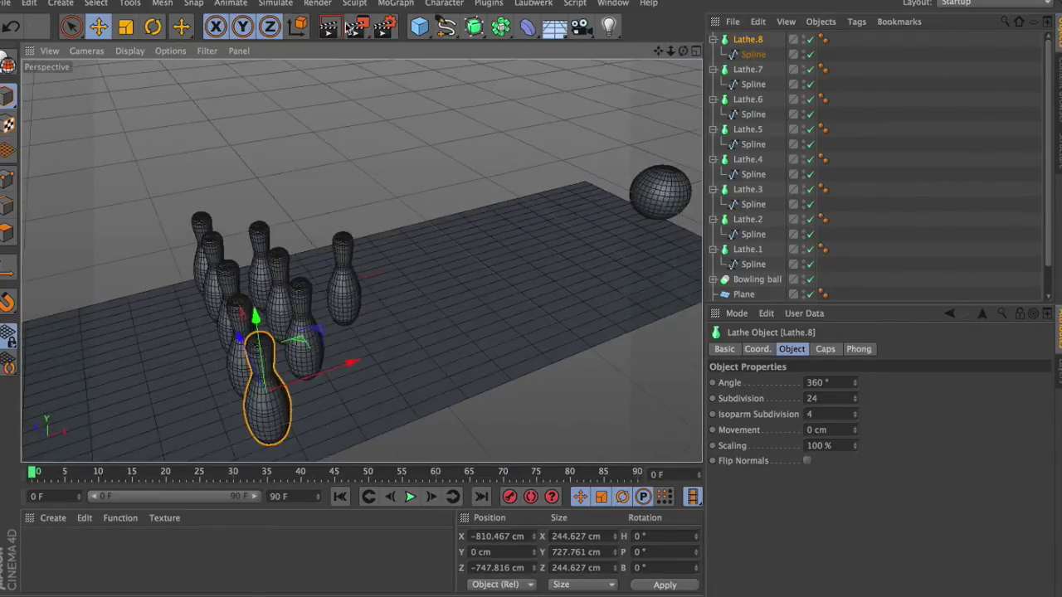
# - Save the scene to the Desktop as "bowling demo 1.1"
pyautogui.click(7, 5)
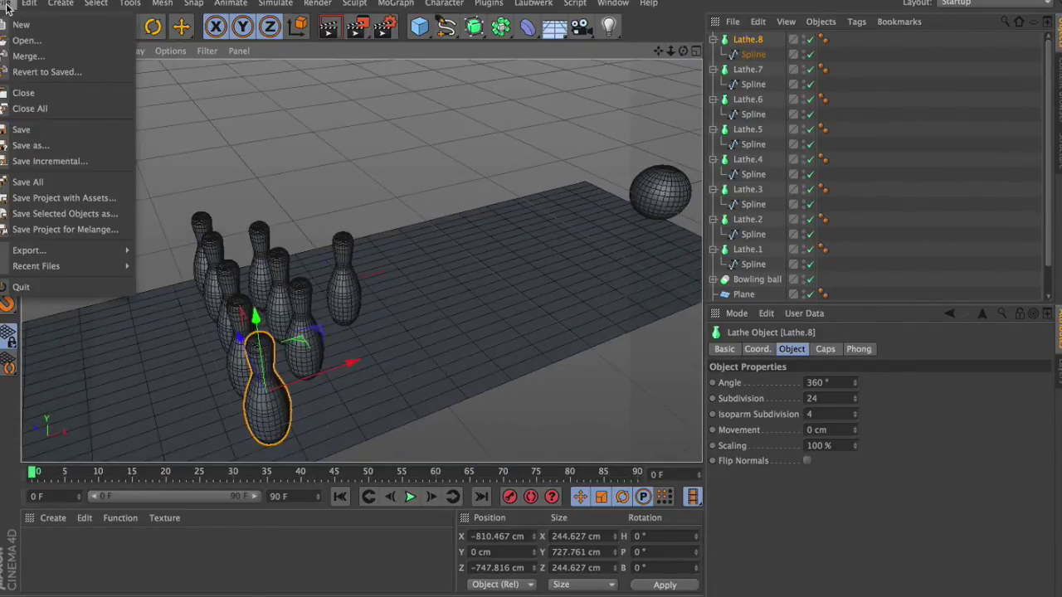
pyautogui.click(48, 128)
pyautogui.write('b')
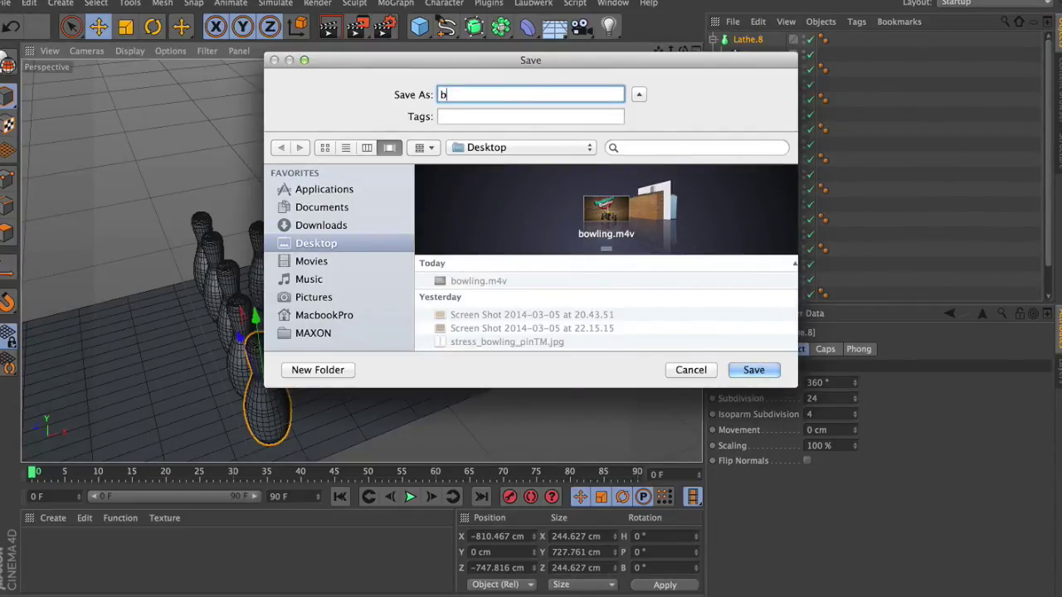
pyautogui.write('owling demo 1.1')
pyautogui.click(747, 375)
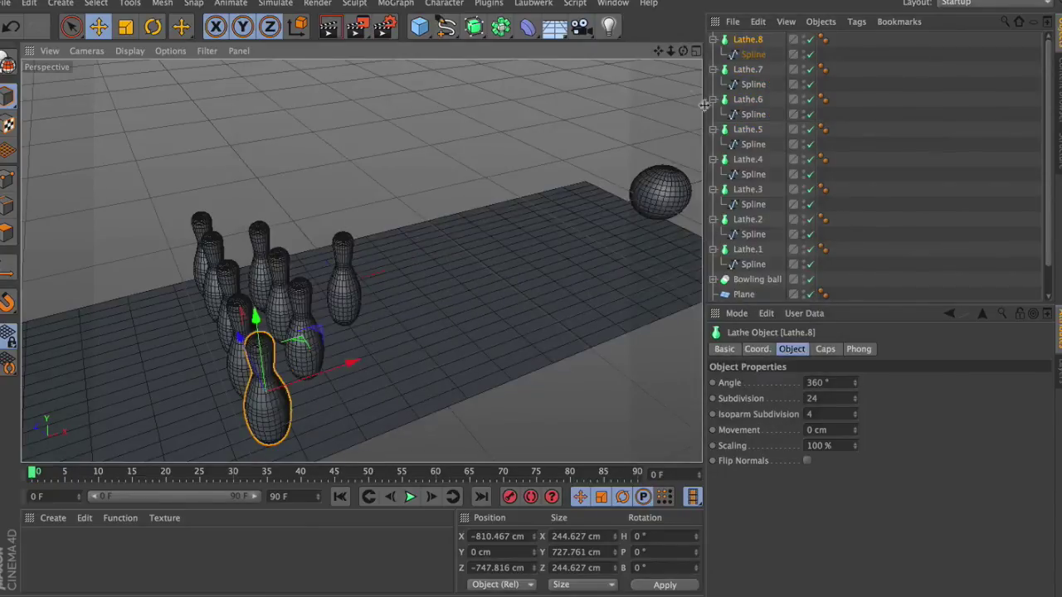
pyautogui.keyDown('alt'); pyautogui.moveTo(555, 257); pyautogui.dragTo(361, 259); pyautogui.keyUp('alt')
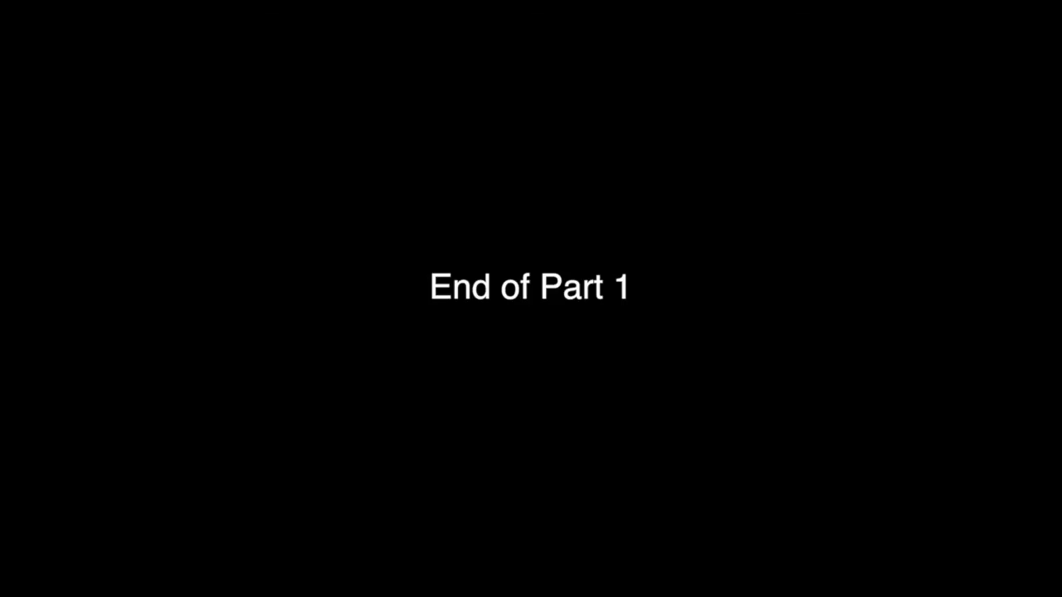